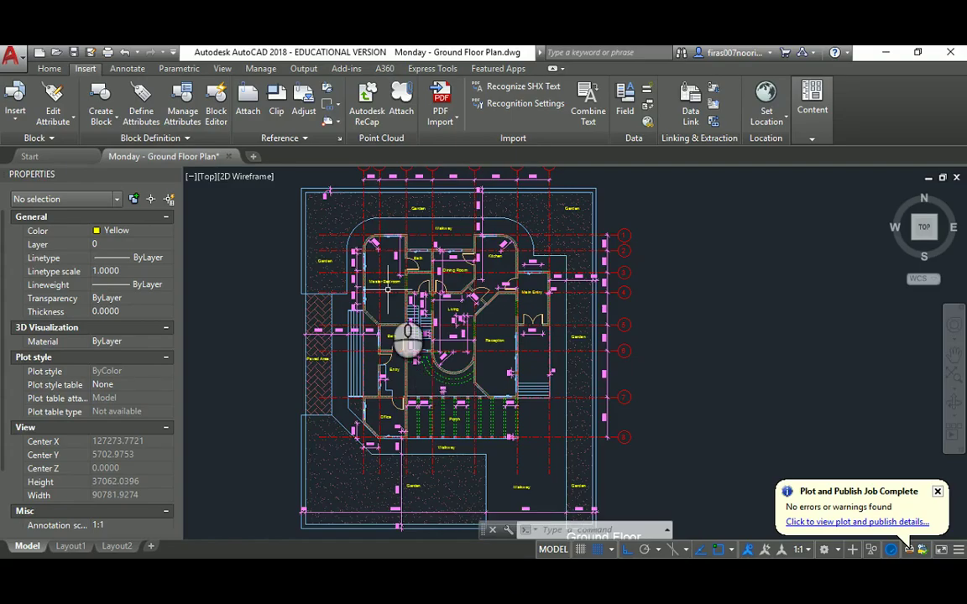
Copy the whole ground floor plan with its title horizontally to the empty area beside the original
scroll(407, 340, "down", 2)
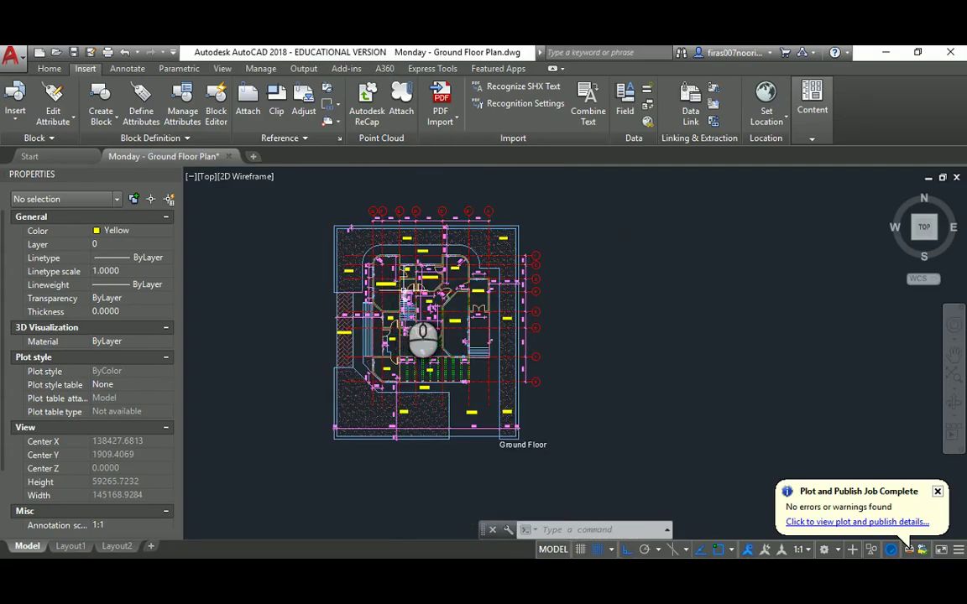
type("co")
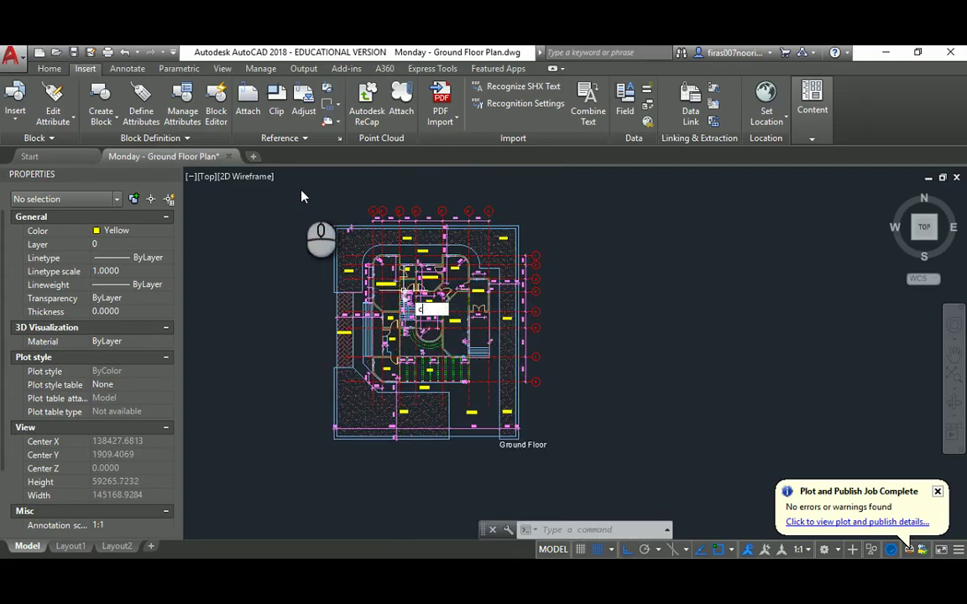
key("Return")
left_click(300, 189)
left_click(569, 454)
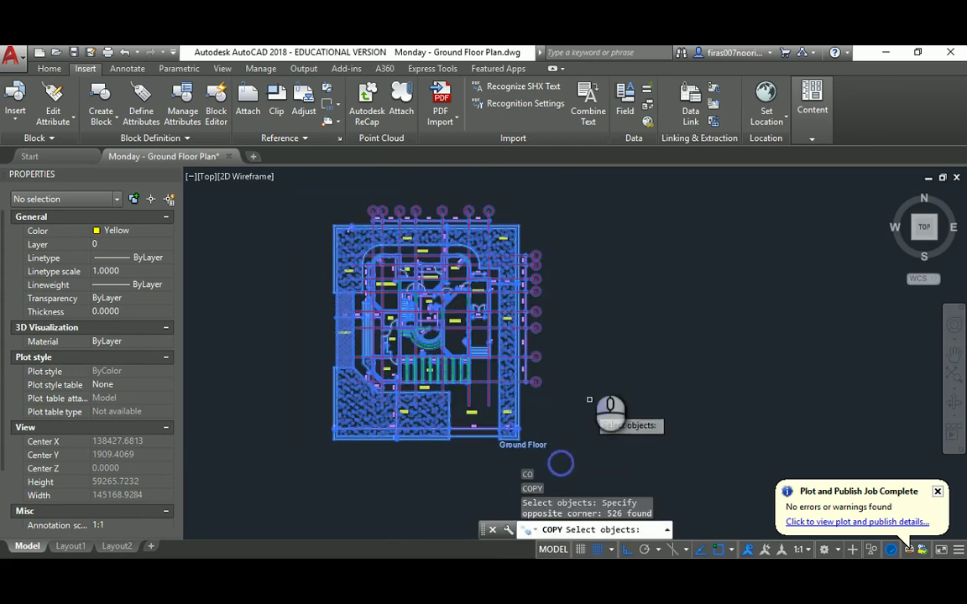
key("Return")
left_click(573, 308)
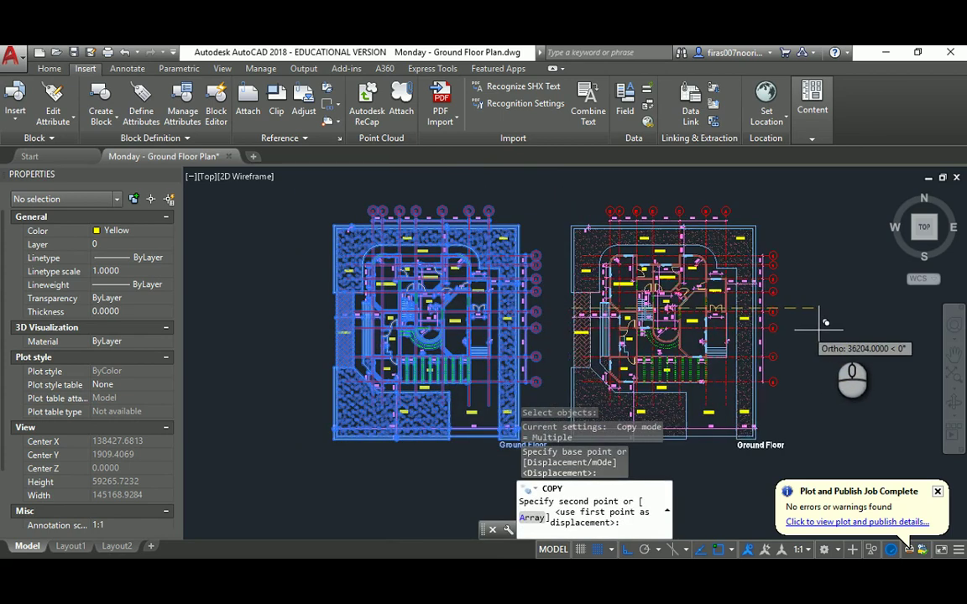
left_click(864, 323)
middle_click_drag(845, 319, 744, 302)
key("Escape")
key("Escape")
key("Escape")
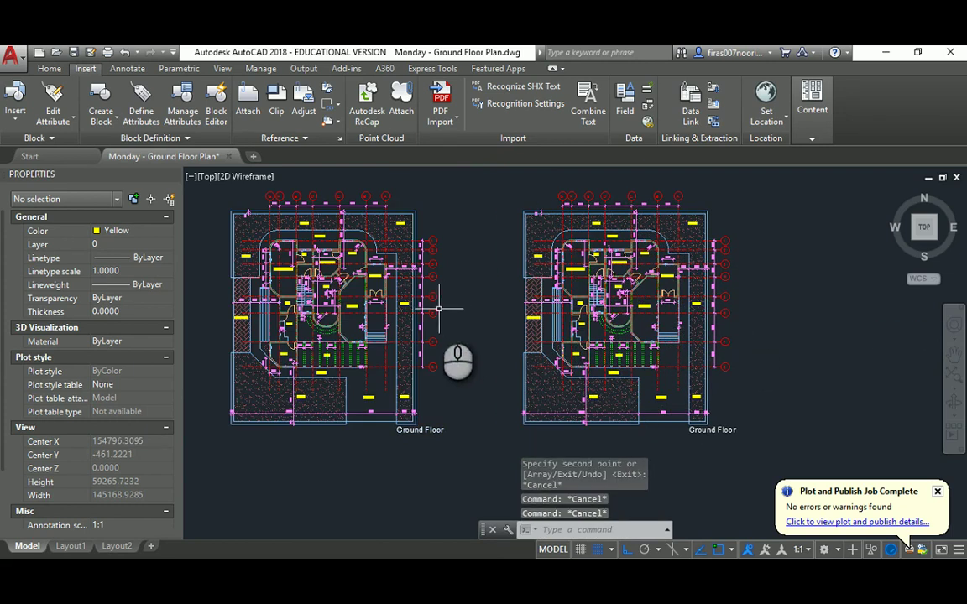
Change the title text under the copied plan to First Floor
middle_click_drag(522, 393, 445, 290)
scroll(637, 346, "up", 4)
left_click(616, 299)
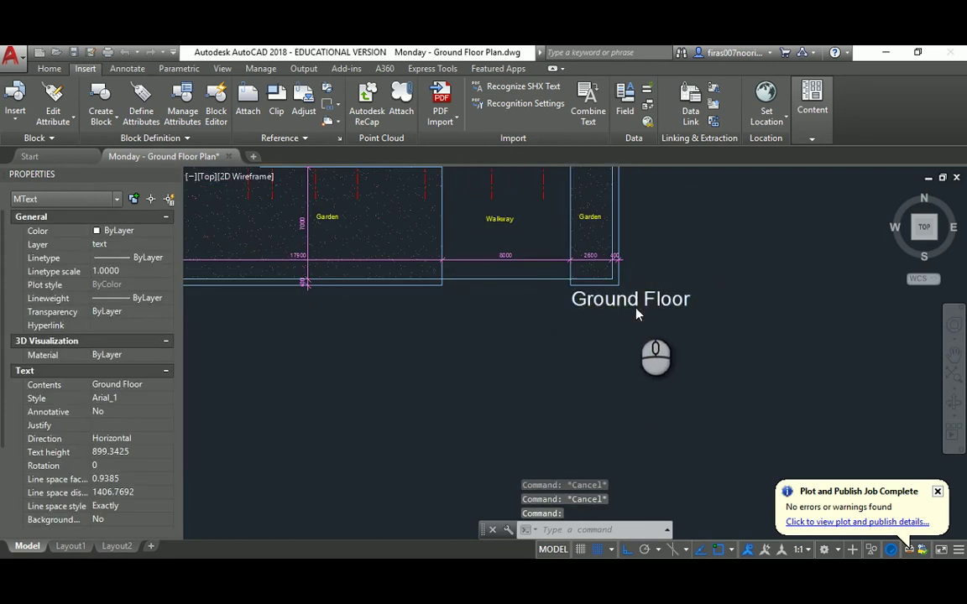
double_click(637, 302)
left_click_drag(641, 302, 553, 304)
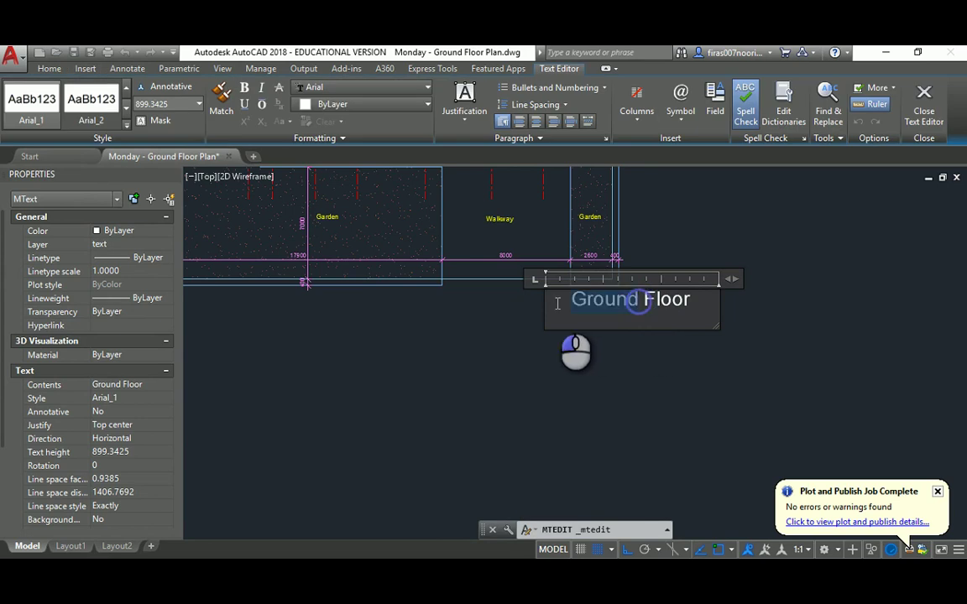
type("First")
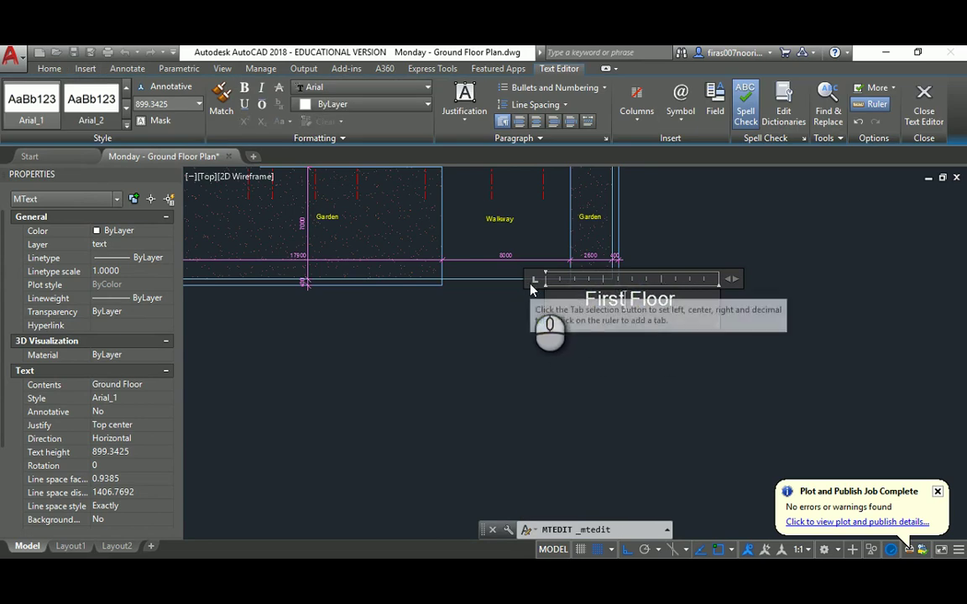
left_click(489, 358)
scroll(437, 302, "down", 5)
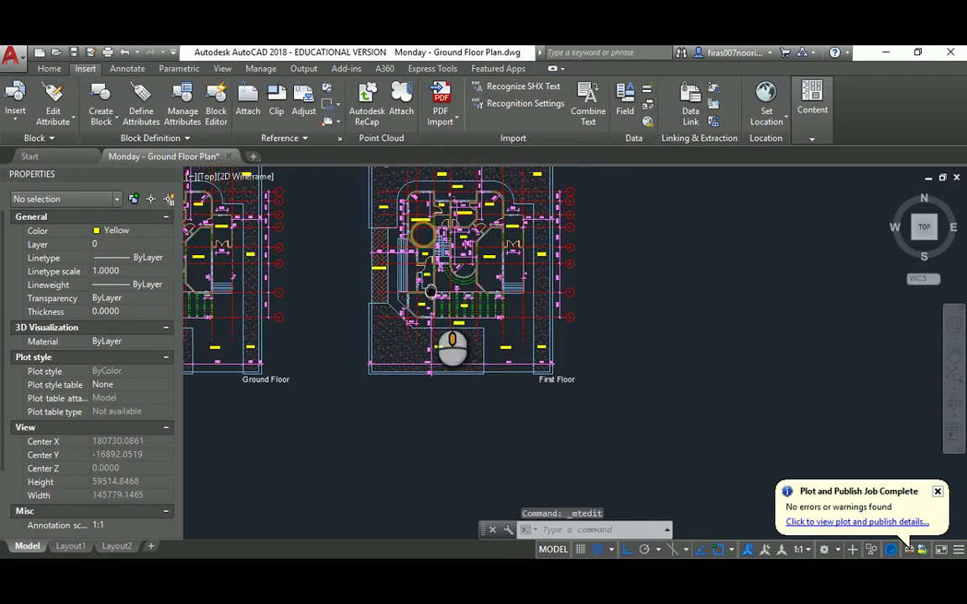
middle_click_drag(432, 299, 426, 337)
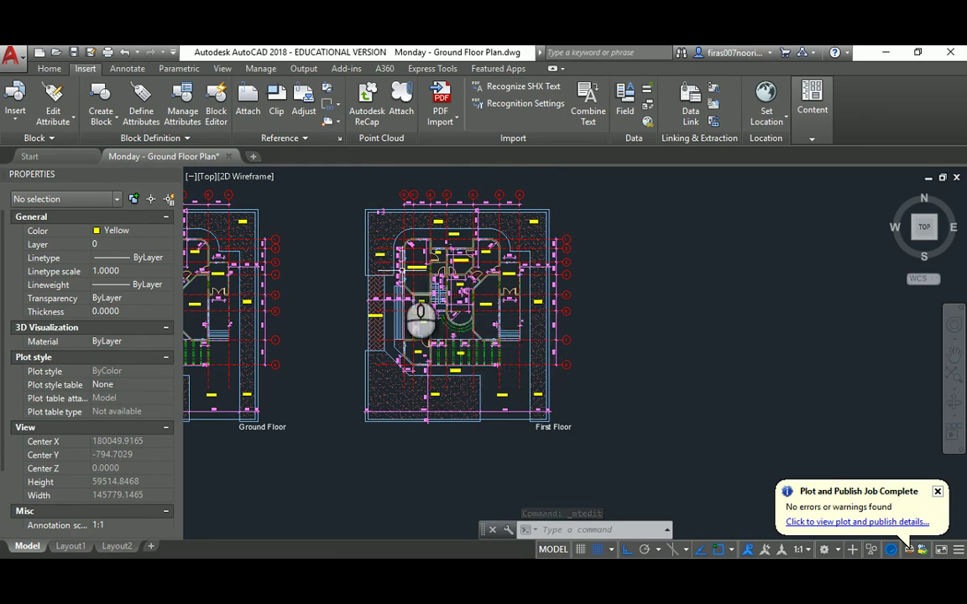
Compare the copied plan in AutoCAD with the room layout in the First Floor Plan PDF in Acrobat Reader
scroll(371, 261, "up", 2)
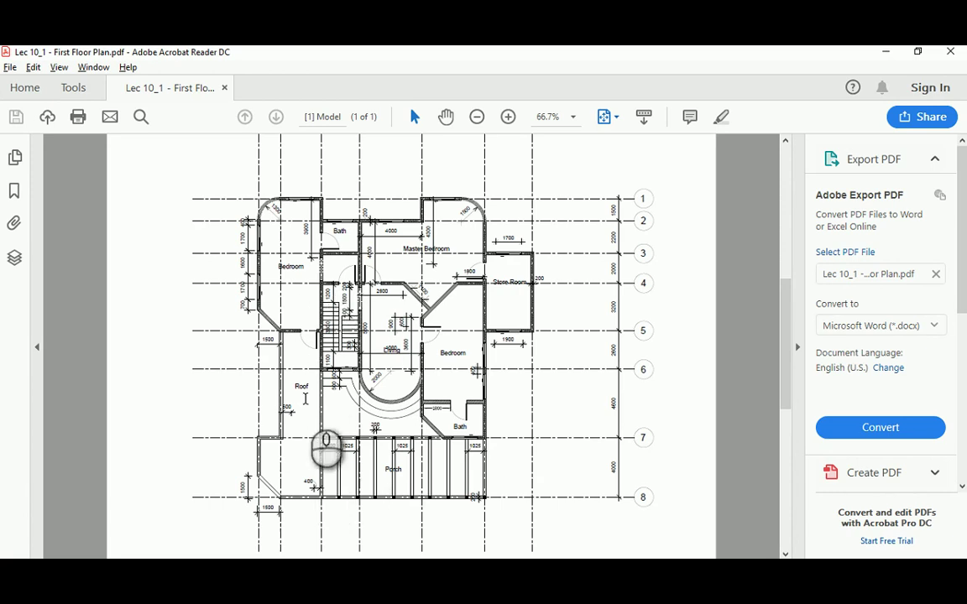
left_click(511, 575)
middle_click_drag(486, 334, 426, 215)
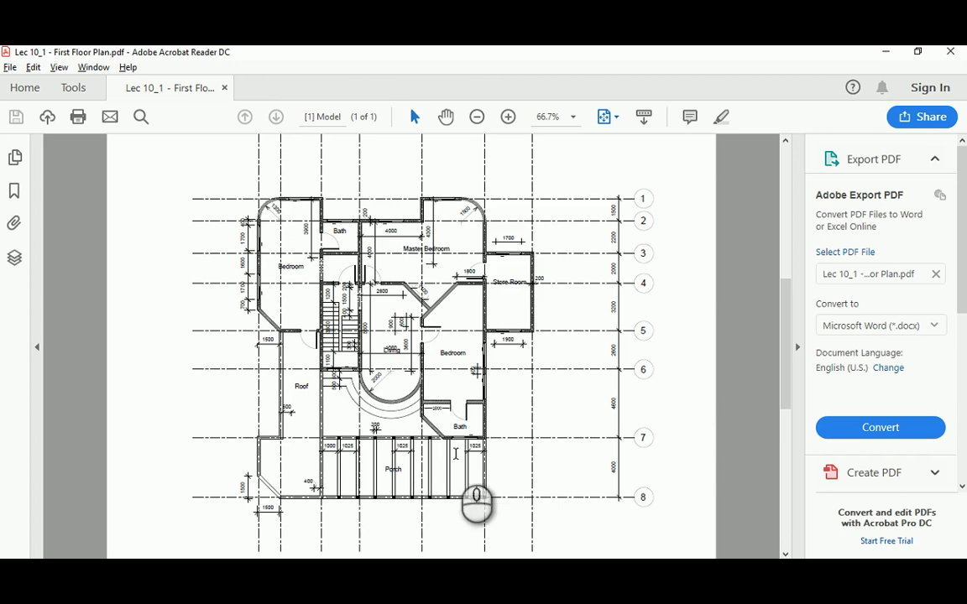
left_click(507, 567)
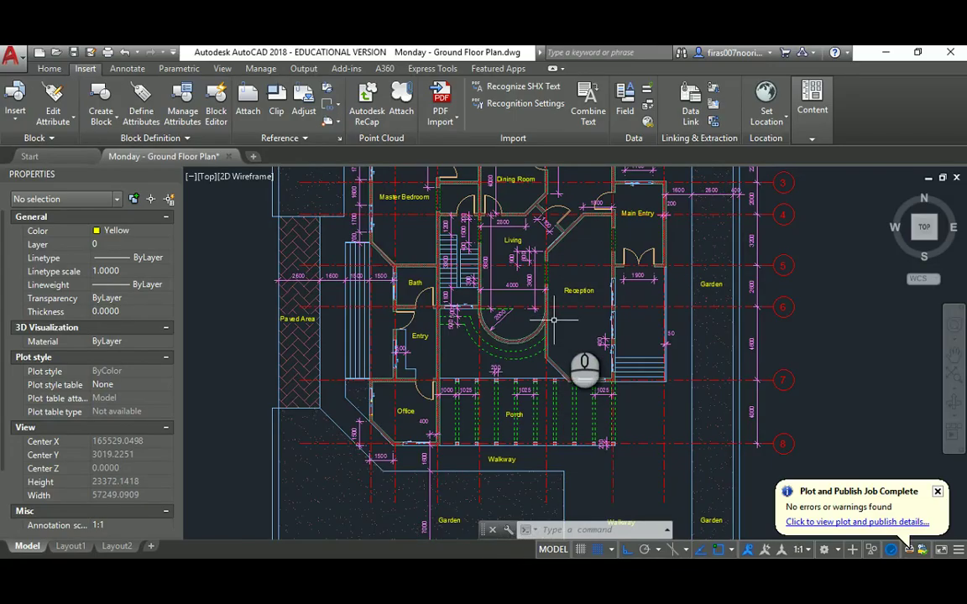
left_click(557, 575)
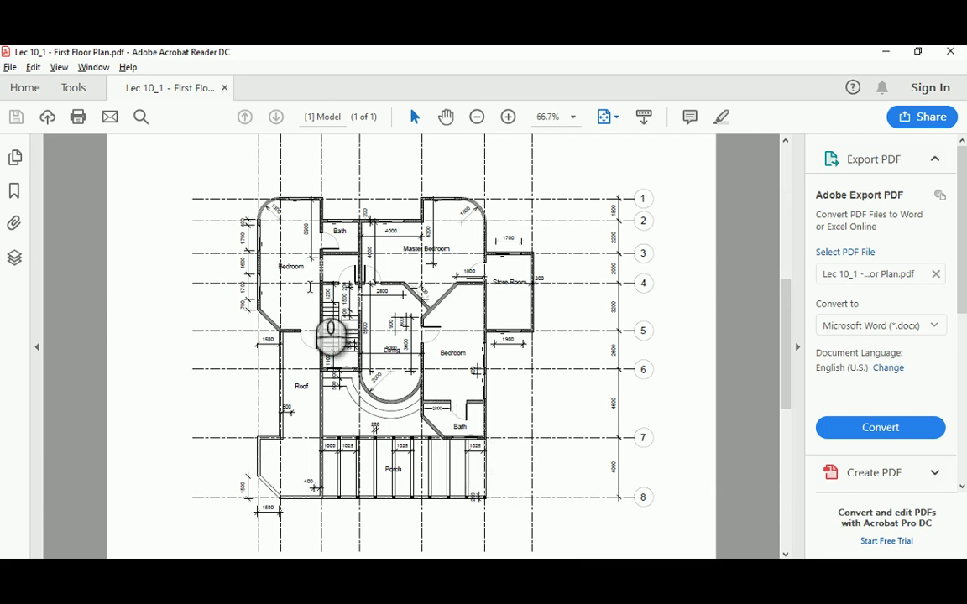
left_click(519, 579)
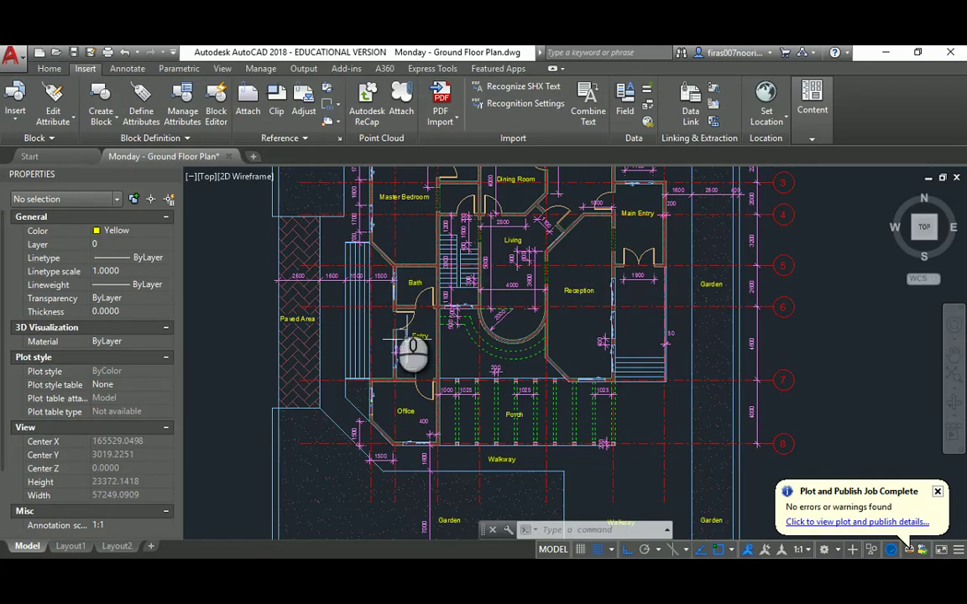
middle_click_drag(390, 289, 359, 353)
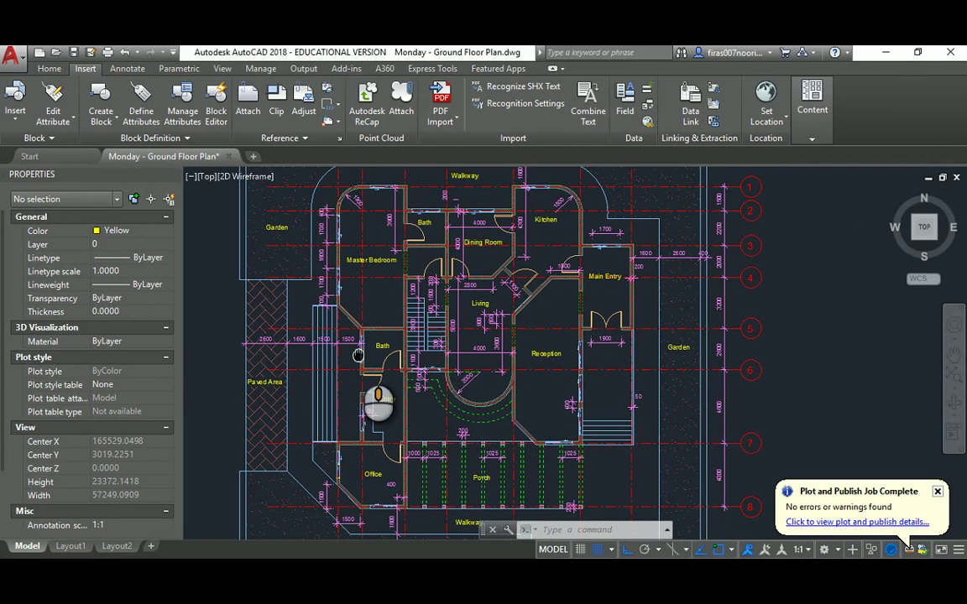
left_click(554, 576)
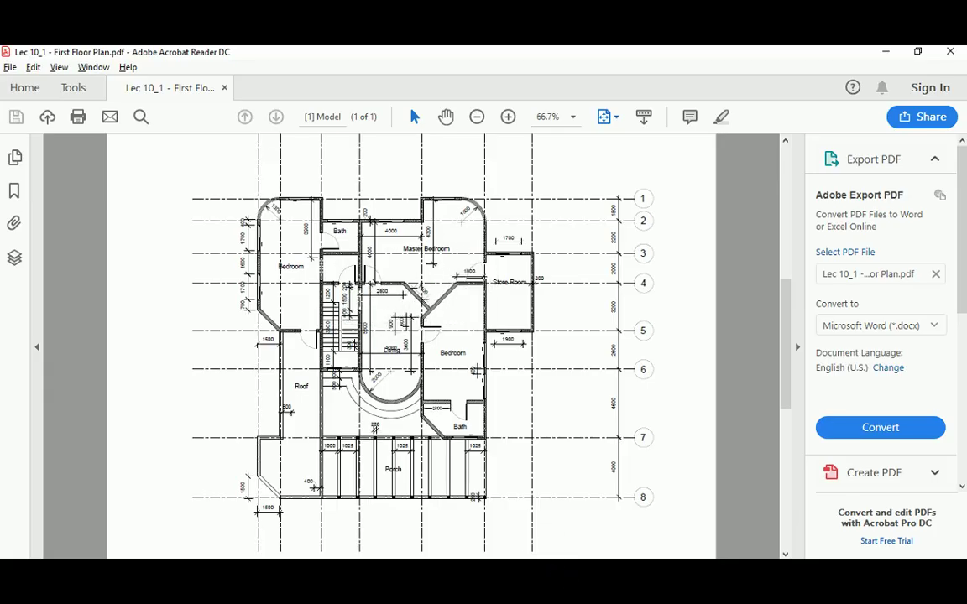
key("alt+Tab")
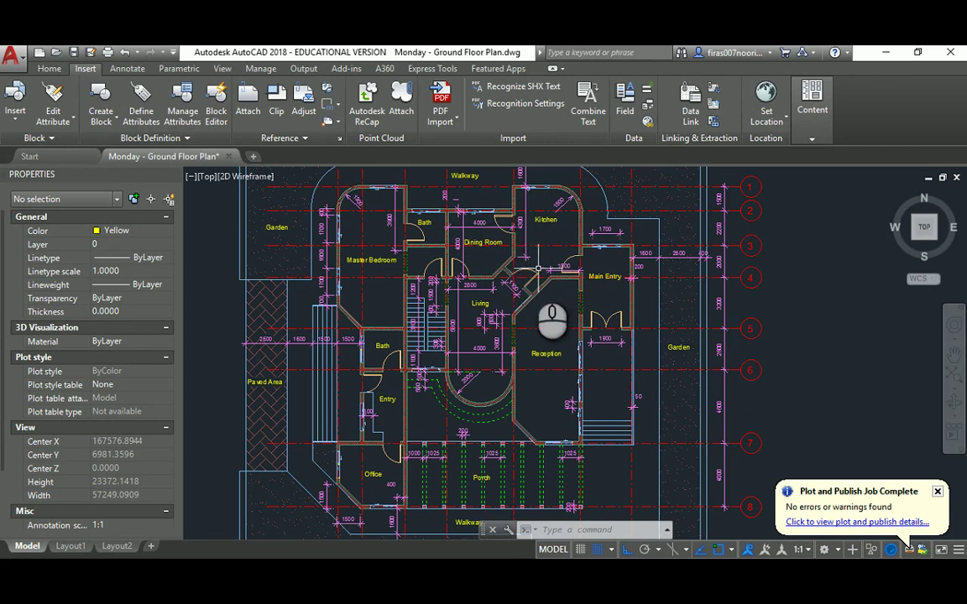
key("alt+Tab")
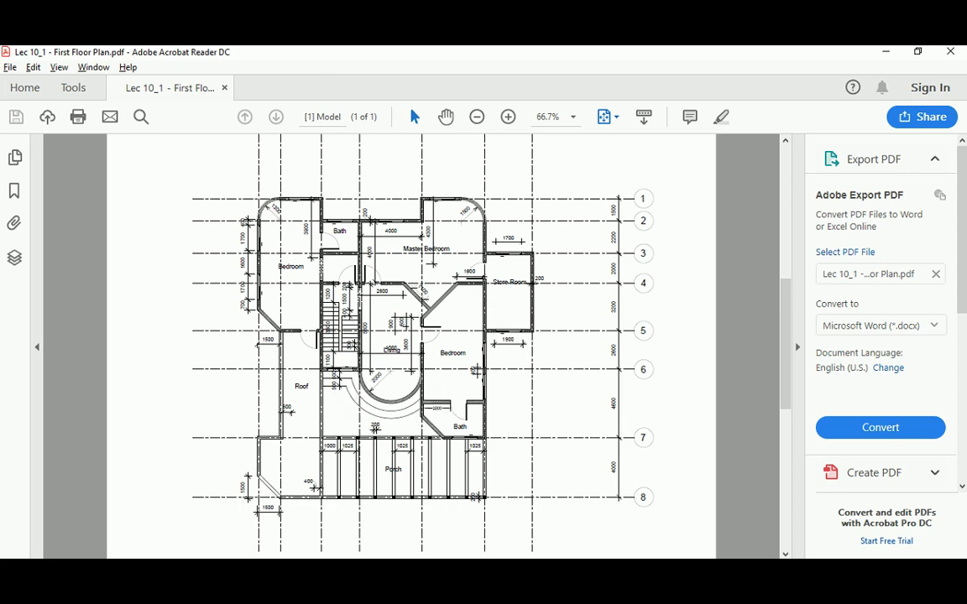
left_click(517, 577)
Isolate the layers of the site boundary line and the garden hatch on the copied plan
scroll(449, 329, "down", 2)
middle_click_drag(448, 327, 444, 361)
scroll(375, 296, "up", 2)
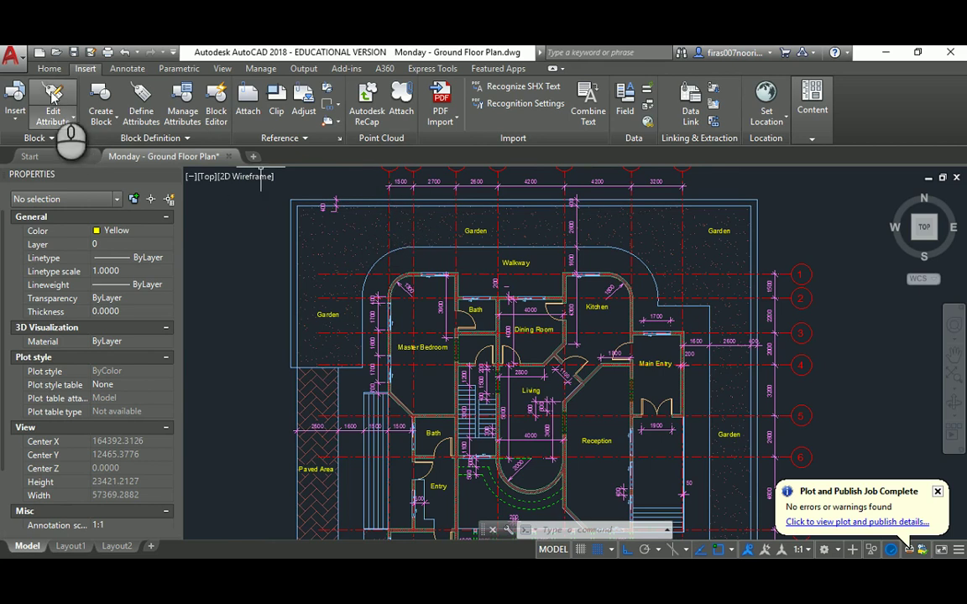
left_click(48, 68)
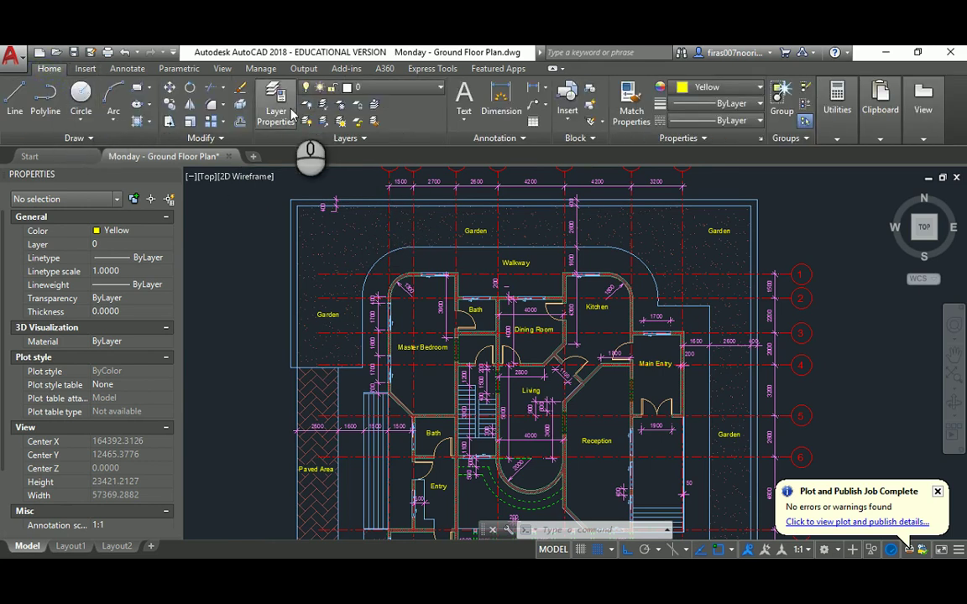
left_click(323, 105)
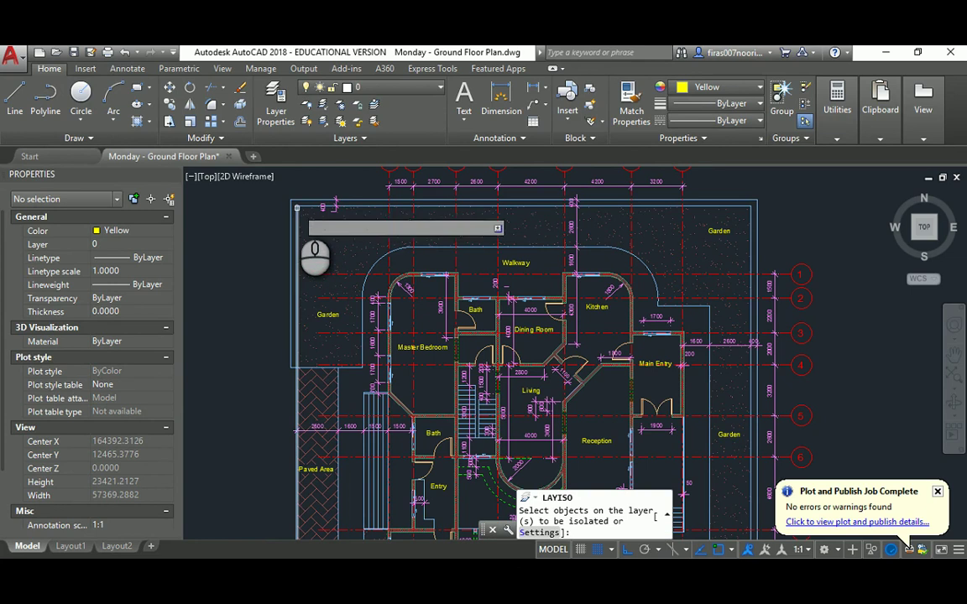
left_click(295, 199)
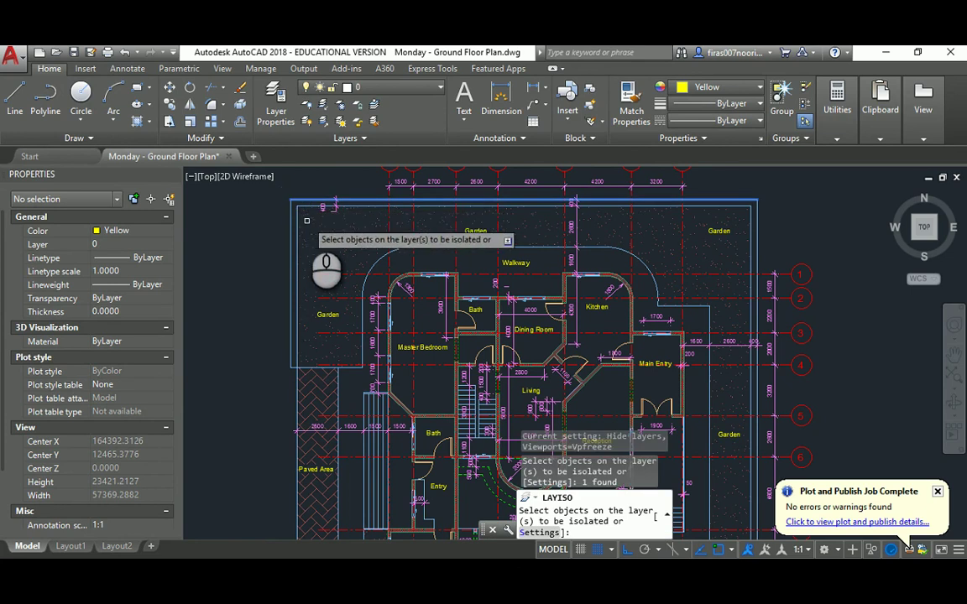
left_click(308, 217)
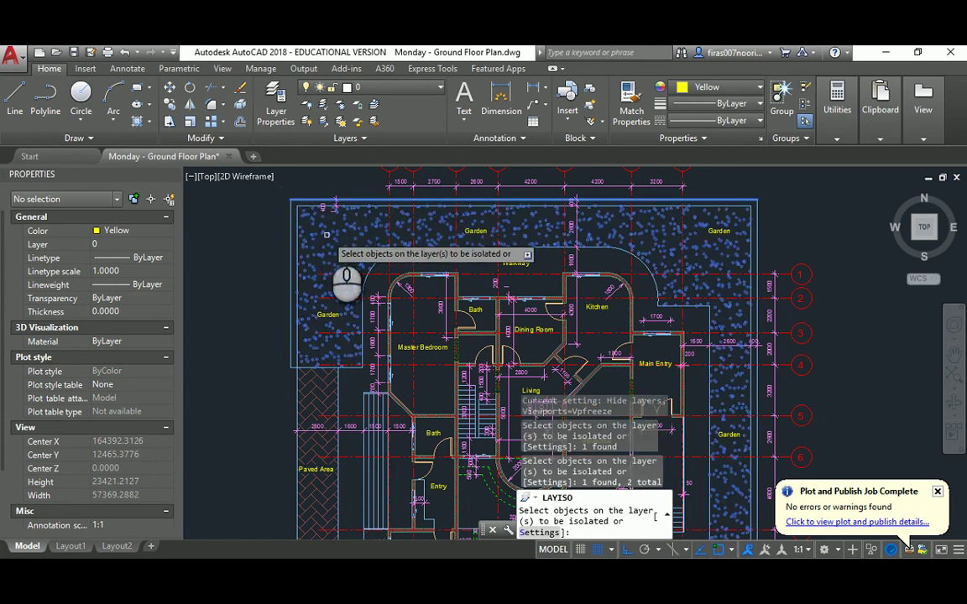
key("Return")
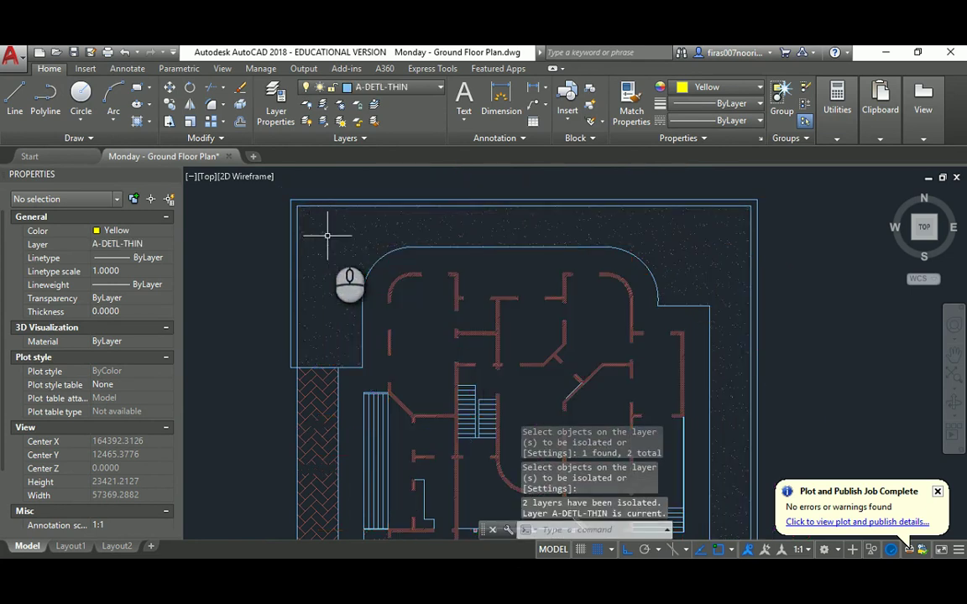
Delete the copied plan's garden and paved-area hatches and the boundary lines along its upper and left edges
scroll(352, 231, "down", 2)
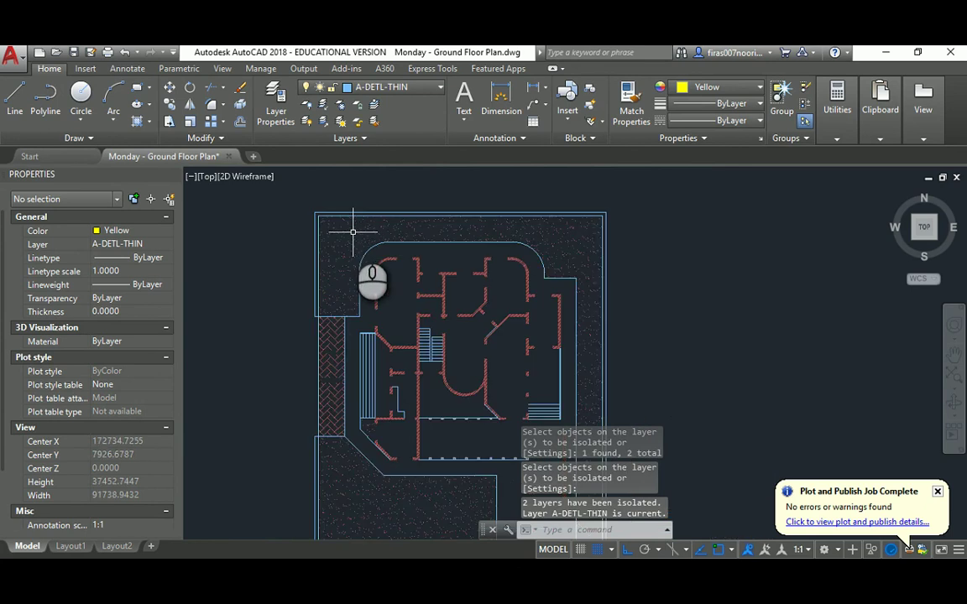
left_click(336, 227)
key("Delete")
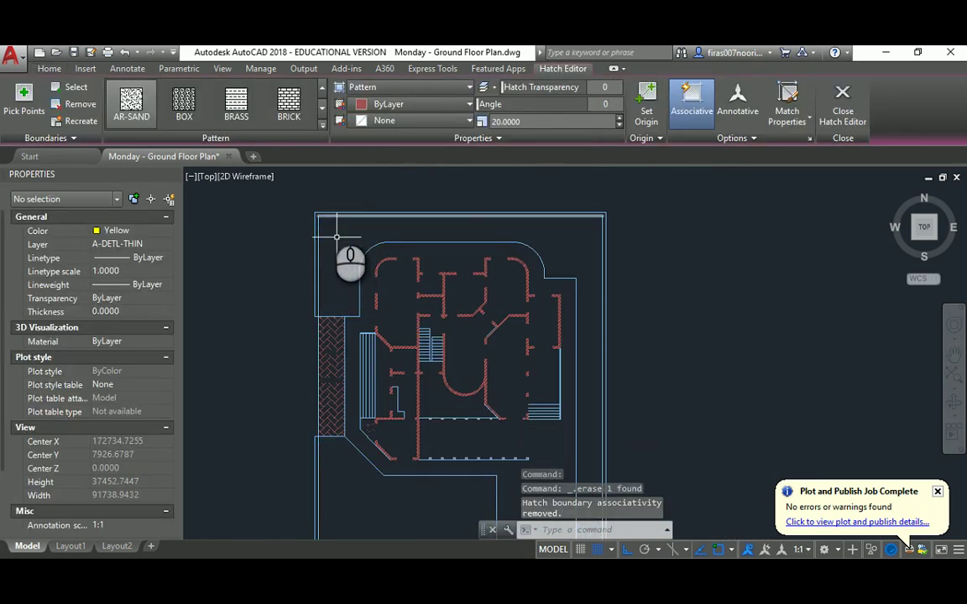
left_click(333, 199)
left_click(317, 225)
left_click(323, 202)
left_click(275, 390)
key("Delete")
Delete the lower garden outline and the remaining site boundary lines below and to the right of the copied plan
middle_click_drag(280, 422, 321, 343)
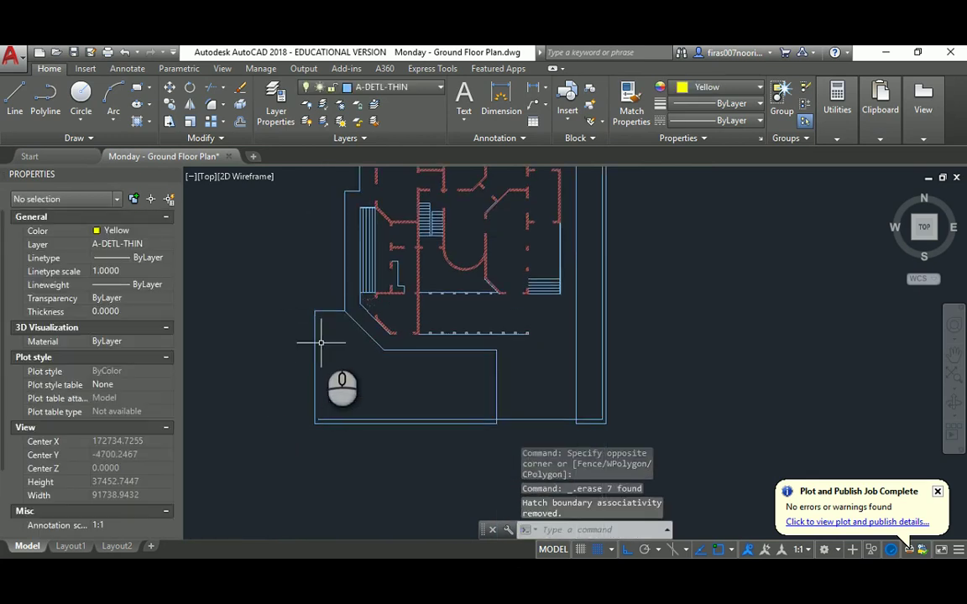
left_click(352, 300)
left_click(294, 366)
key("Delete")
left_click(362, 402)
left_click(315, 443)
left_click(650, 356)
left_click(445, 420)
key("Delete")
middle_click_drag(440, 429, 393, 408)
left_click(450, 324)
left_click(410, 356)
key("Delete")
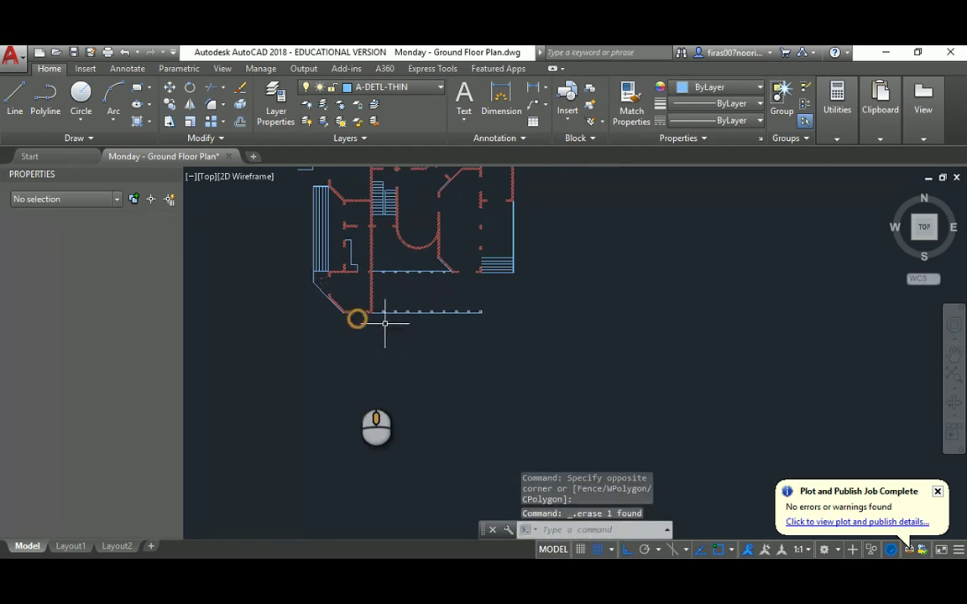
Delete the small leftover hatch and the walkway edge lines beside the office corner of the copied plan
scroll(335, 381, "up", 4)
left_click(371, 322)
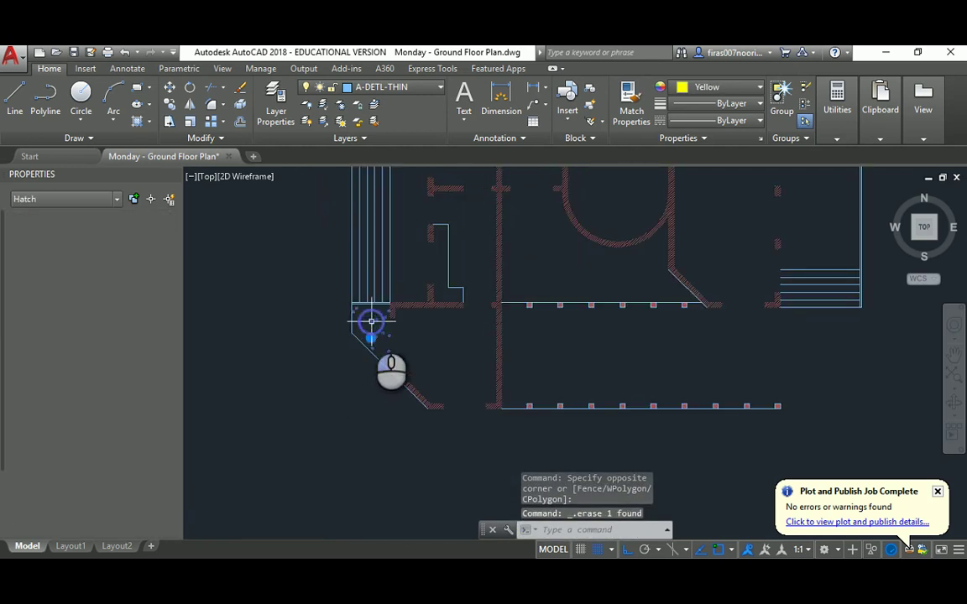
key("Delete")
left_click(363, 324)
left_click(337, 359)
scroll(335, 365, "down", 4)
key("Delete")
Delete the walkway outline curving around the upper side of the copied plan
middle_click_drag(354, 290, 368, 369)
scroll(352, 289, "up", 2)
left_click(356, 246)
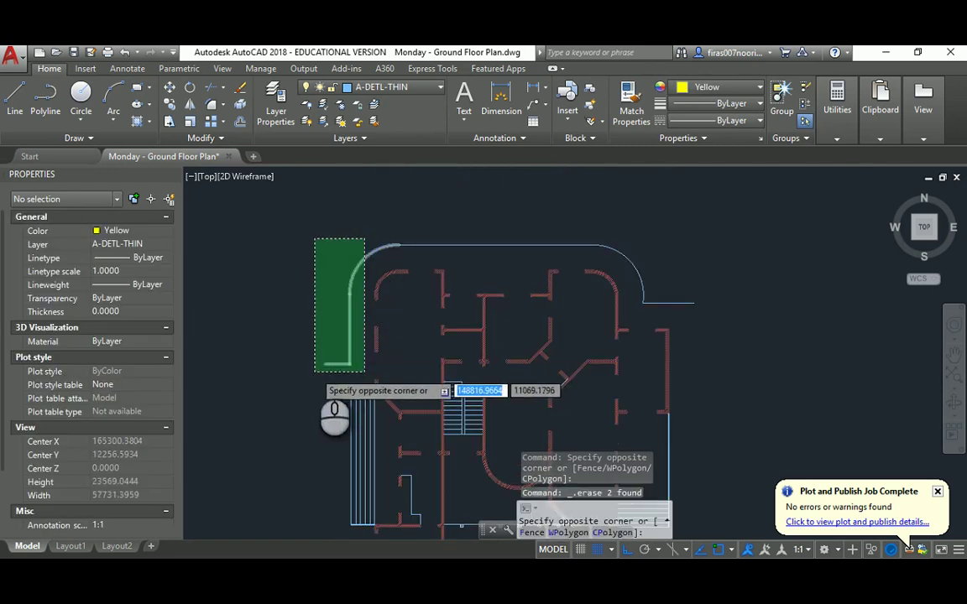
left_click(315, 372)
key("Delete")
left_click(598, 230)
left_click(572, 248)
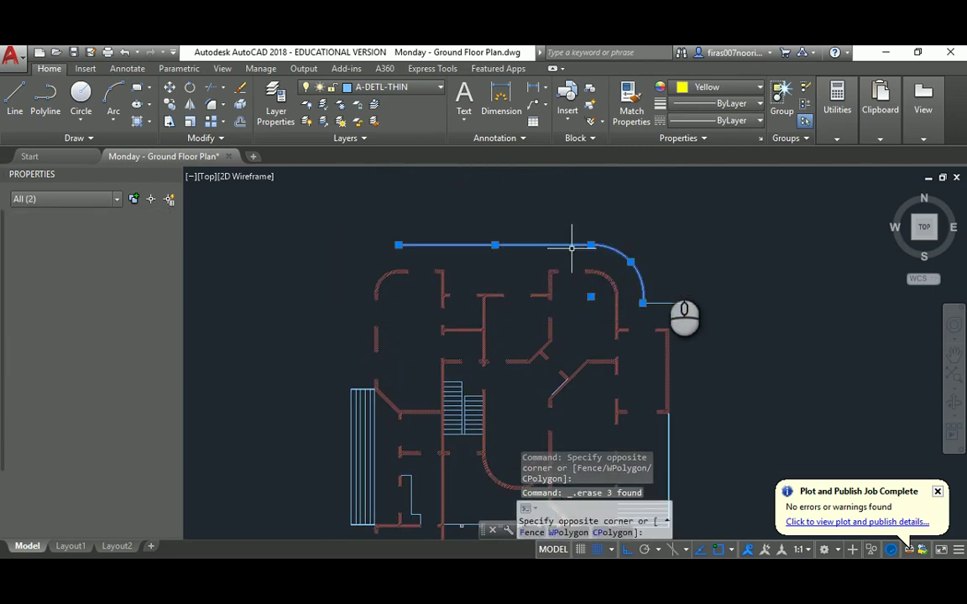
key("Delete")
left_click(691, 296)
left_click(647, 328)
key("Delete")
Delete the main entry's steps and side wall lines from the copied plan
middle_click_drag(693, 377, 634, 289)
left_click(642, 359)
left_click(610, 411)
key("Delete")
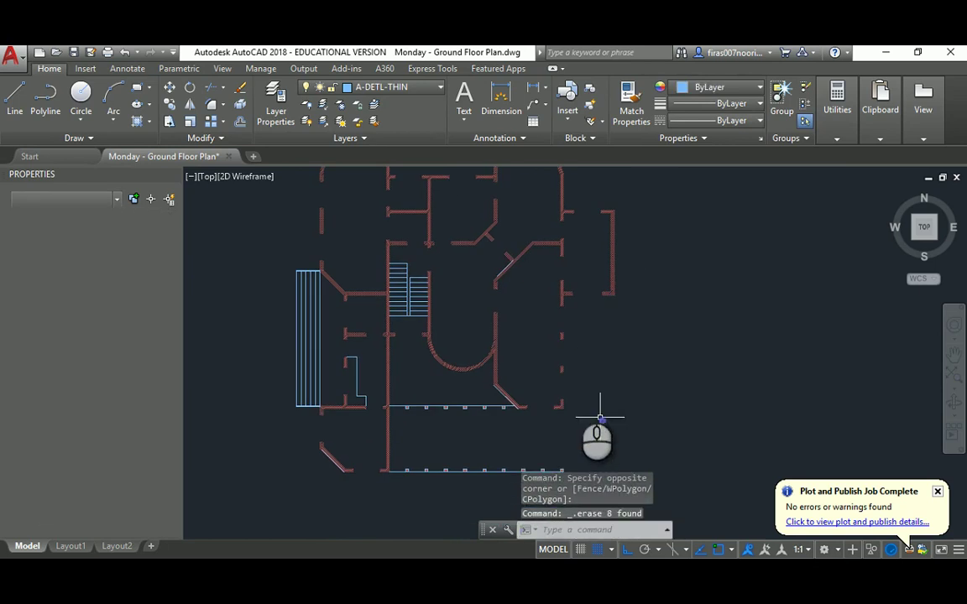
Turn on all layers in the drawing through the layer properties
scroll(552, 354, "down", 2)
middle_click_drag(486, 290, 513, 321)
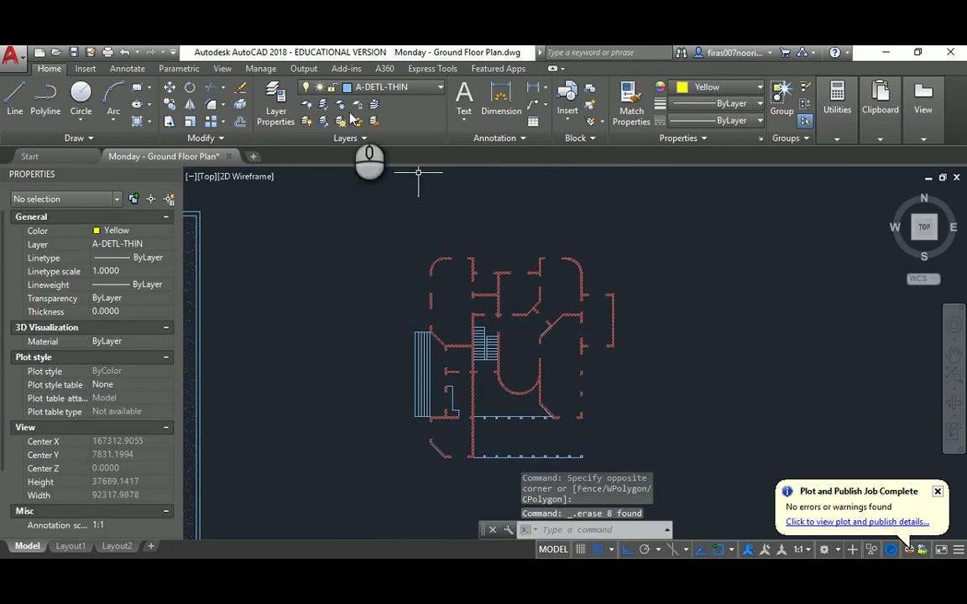
type("la")
key("Return")
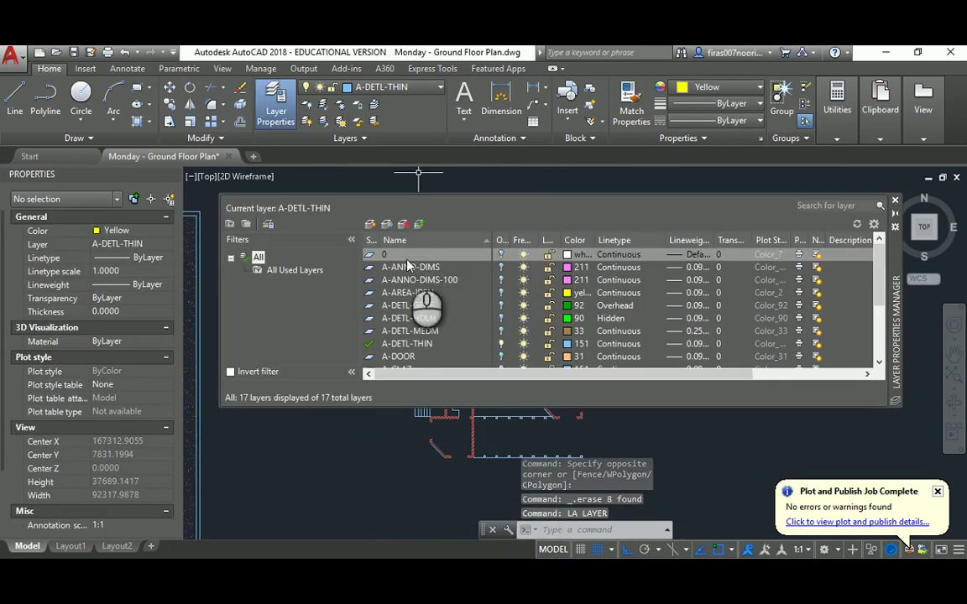
left_click(419, 267)
key("ctrl+a")
left_click(502, 284)
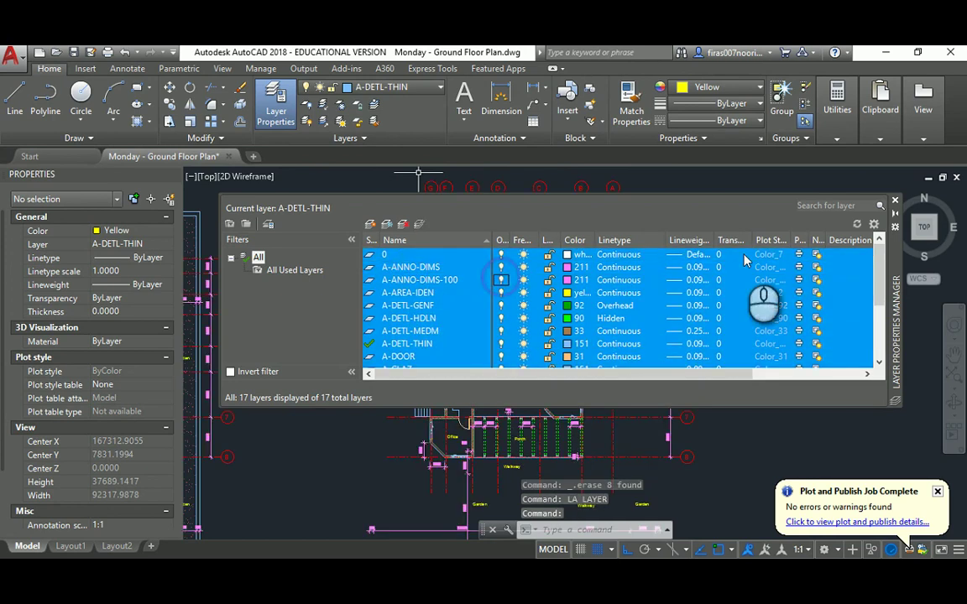
left_click(895, 200)
Delete the small stray object outside the copied plan, above and to the left of the Master Bedroom corner
scroll(388, 244, "up", 3)
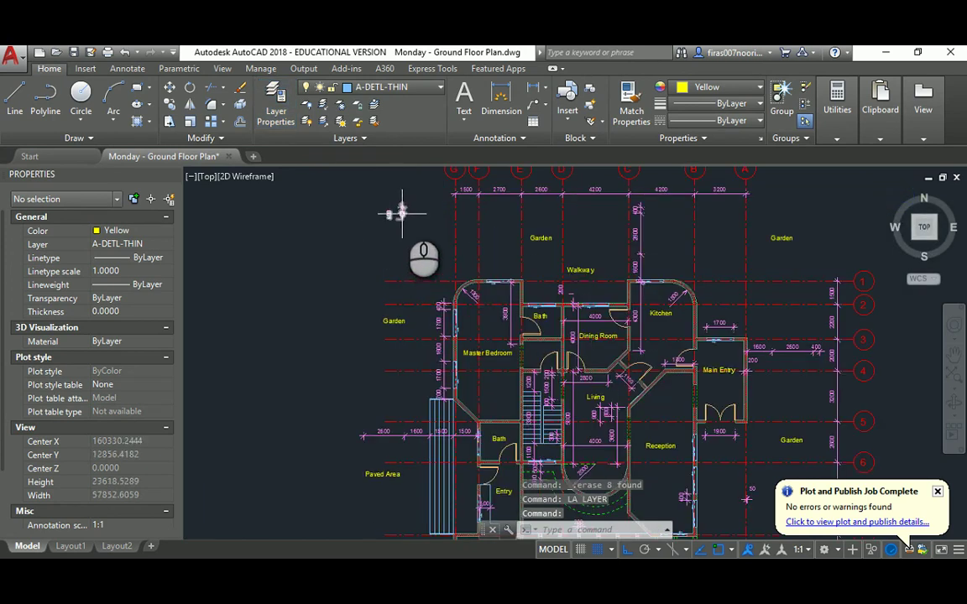
left_click(402, 206)
left_click(432, 245)
key("Delete")
Isolate the layers of the room labels, the exterior side steps and the dimensions
mouse_move(524, 273)
middle_mouse_down()
mouse_move(460, 254)
mouse_move(452, 261)
middle_mouse_up()
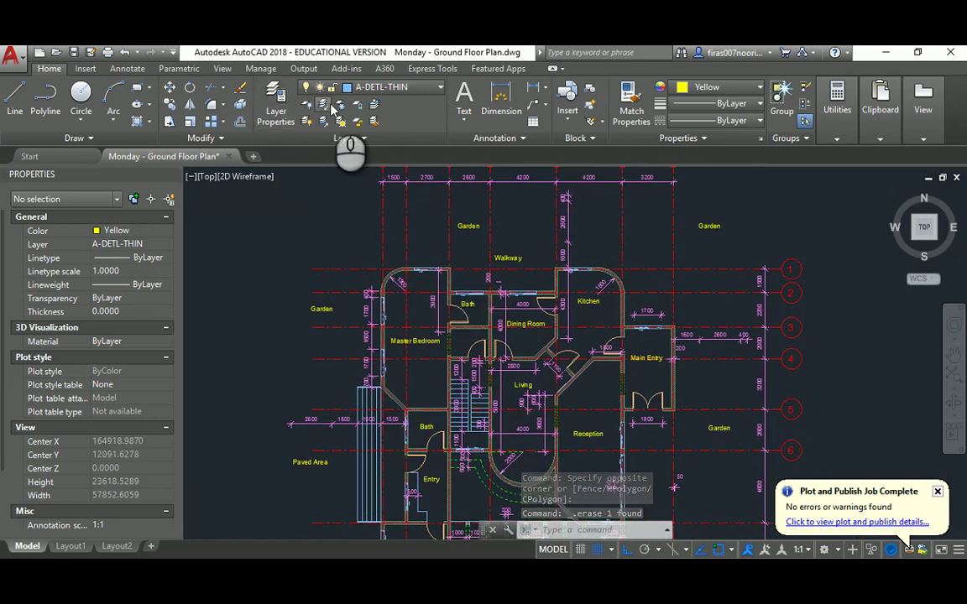
left_click(324, 107)
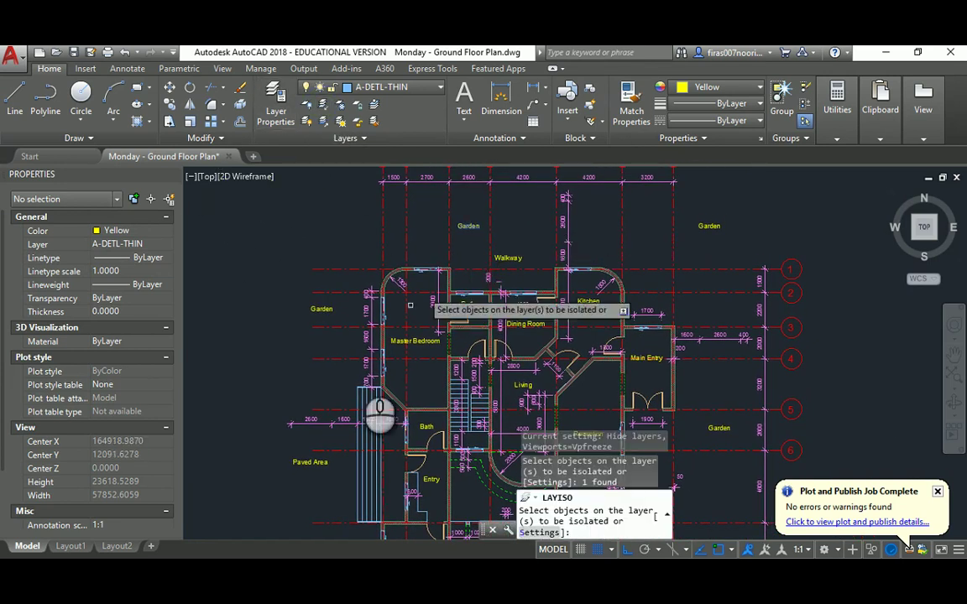
left_click(353, 404)
left_click(344, 413)
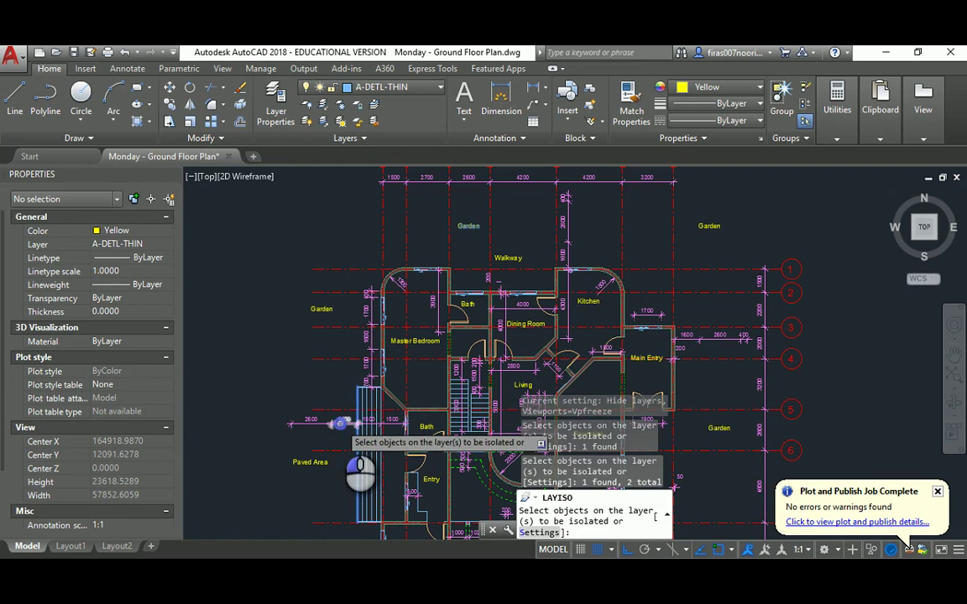
left_click(342, 419)
key("Return")
Delete the Garden and Walkway labels and the two vertical dimensions between them above the copied plan
middle_click_drag(468, 229, 448, 247)
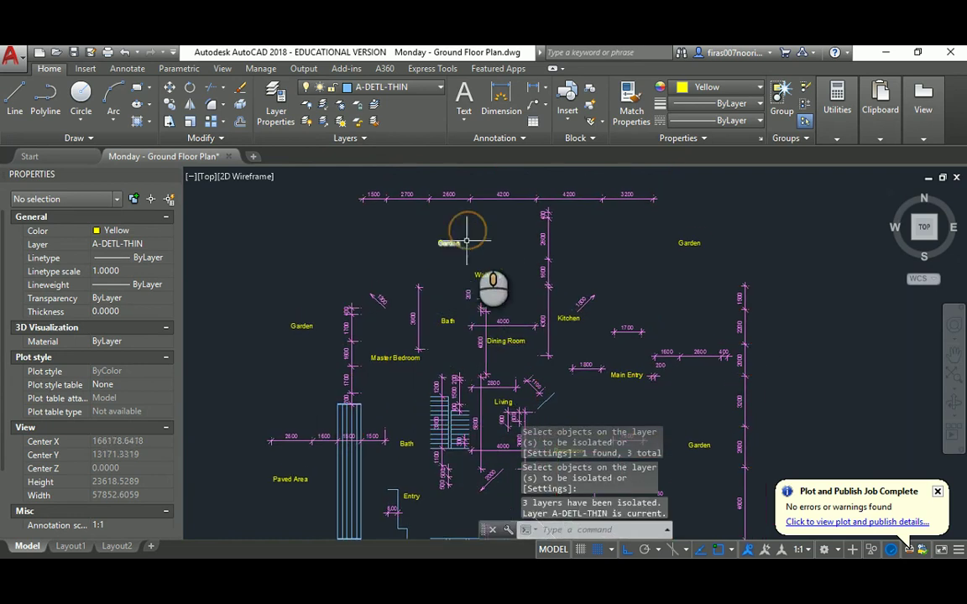
left_click(711, 222)
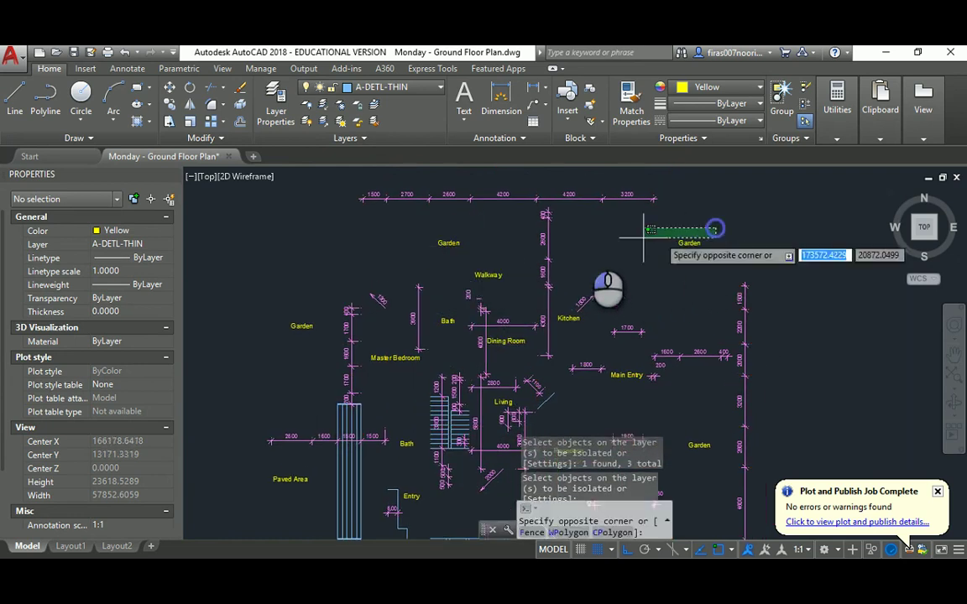
left_click(412, 276)
key("Delete")
Delete the side steps, remaining Garden, Walkway and Paved Area labels, and the site dimensions beside the main entry, below the porch and across the steps
middle_click_drag(729, 362, 606, 277)
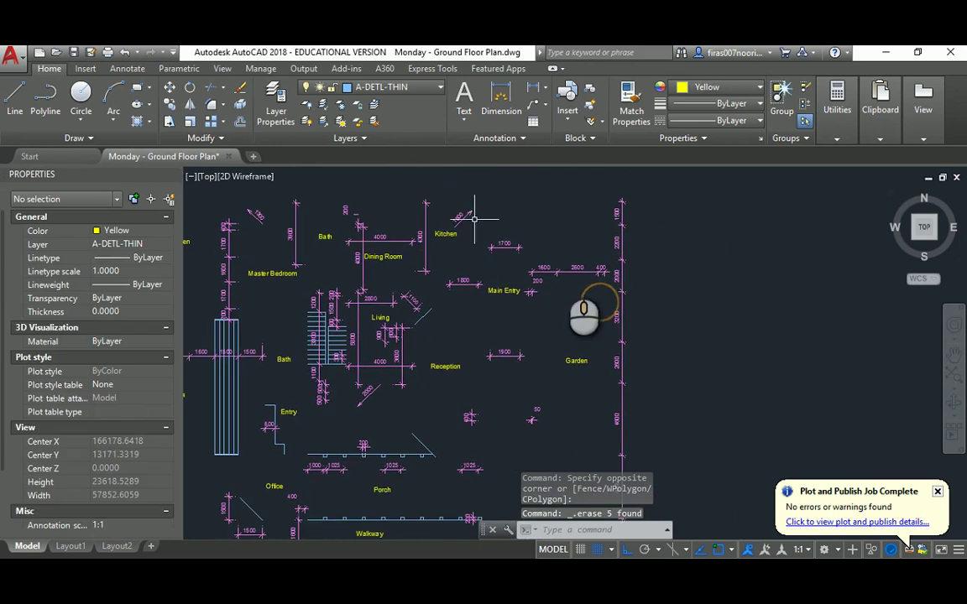
left_click(601, 252)
left_click(535, 307)
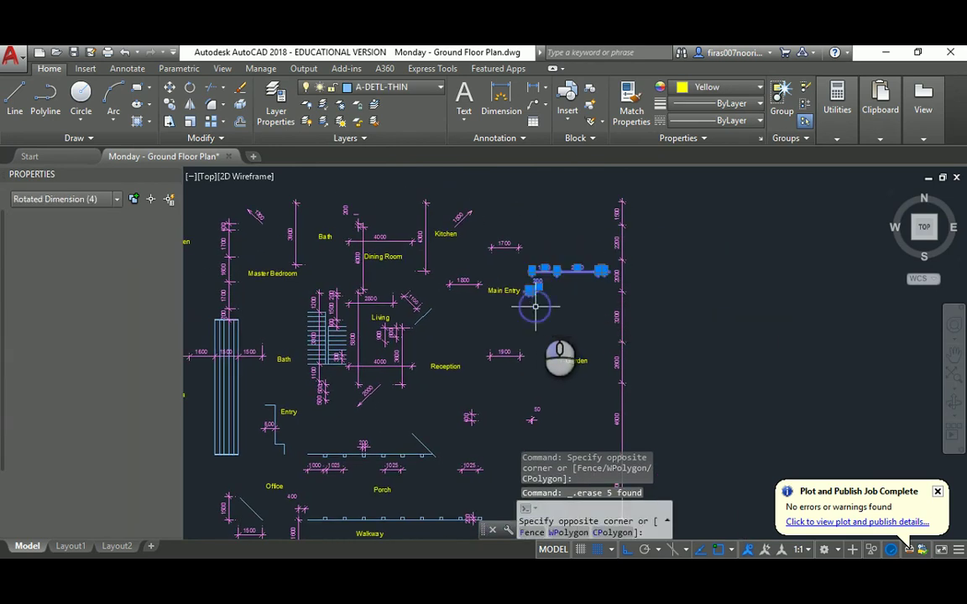
scroll(534, 308, "up", 2)
left_click(540, 313, "shift")
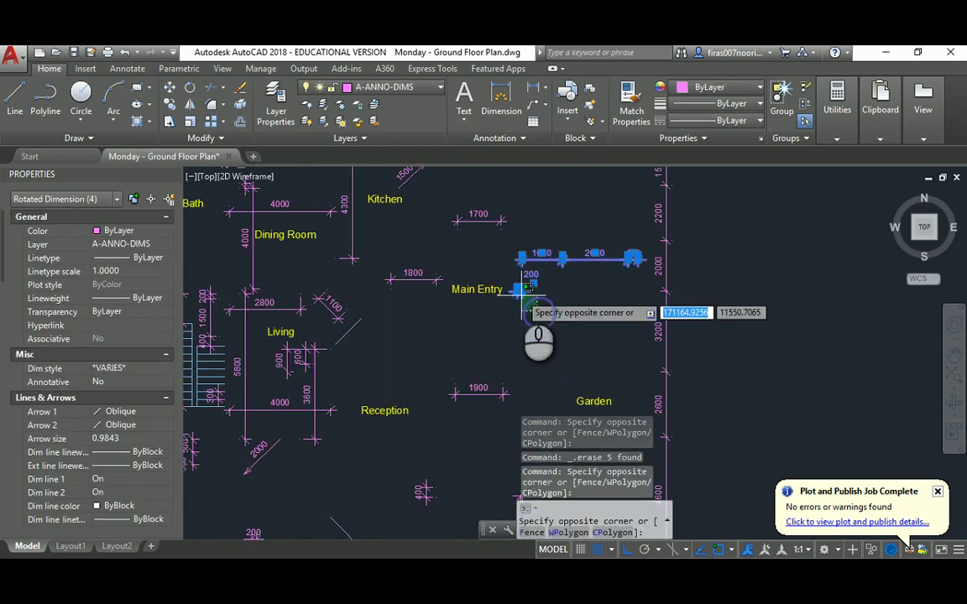
left_click(518, 291, "shift")
scroll(518, 291, "down", 4)
middle_click_drag(561, 370, 560, 276)
left_click(542, 274)
left_click(535, 315)
left_click(577, 324)
left_click(487, 346)
scroll(506, 359, "up", 2)
scroll(680, 306, "down", 2)
left_click(691, 324)
left_click(335, 360)
scroll(550, 326, "up", 2)
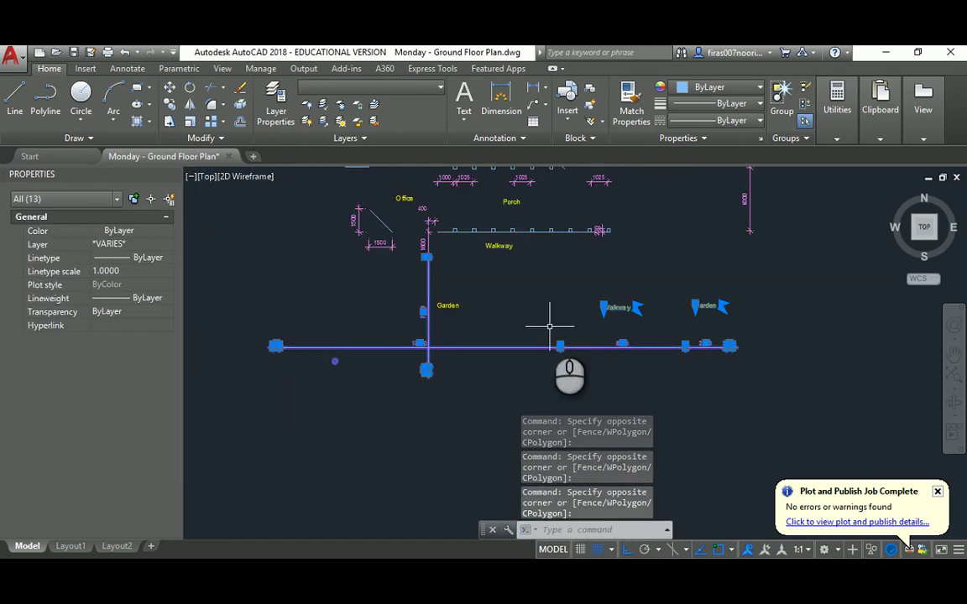
left_click(507, 247)
left_click(447, 304)
left_click(428, 242)
middle_click_drag(317, 220, 352, 339)
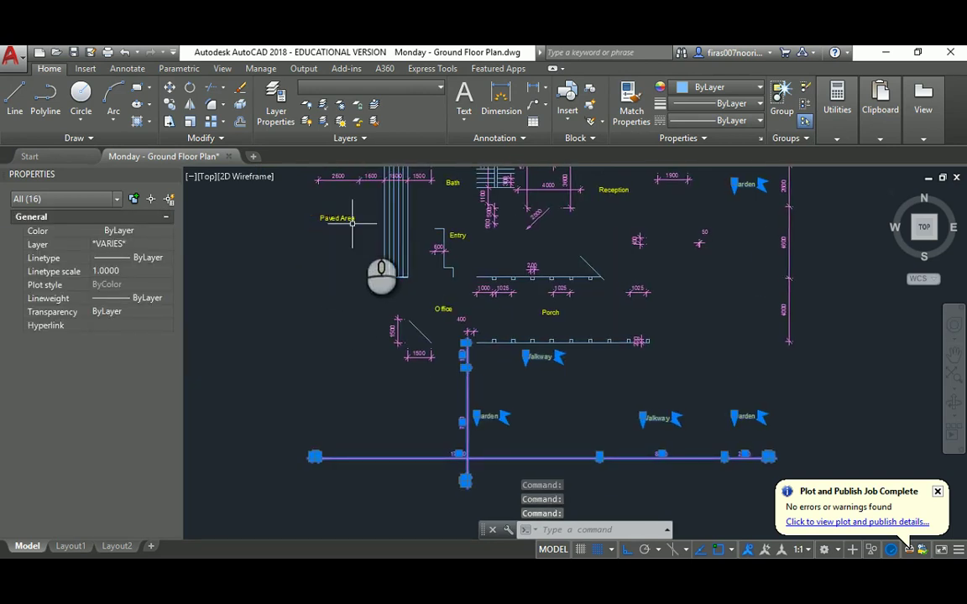
middle_click_drag(361, 234, 374, 299)
left_click(383, 353)
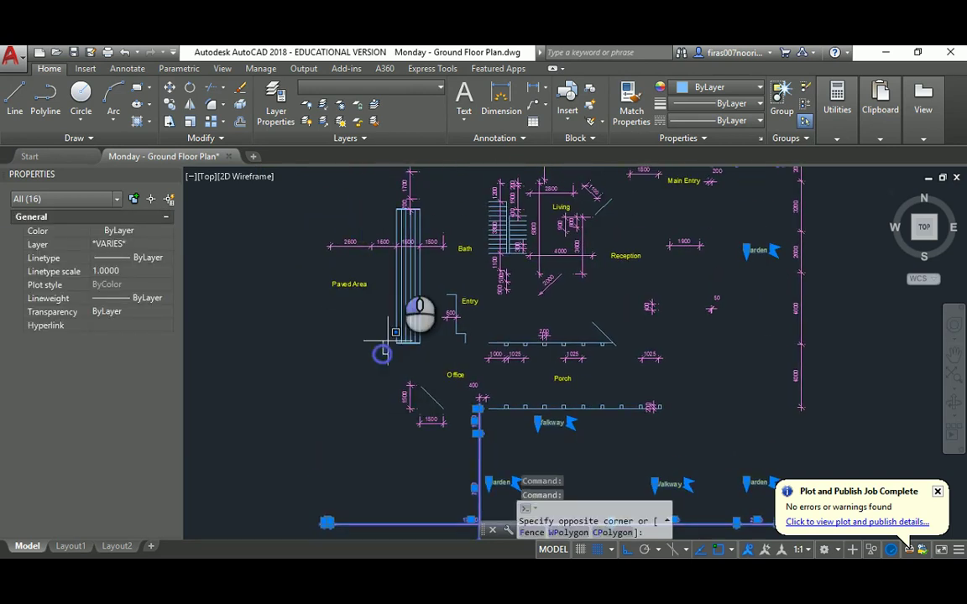
left_click(424, 196)
left_click(376, 216)
left_click(307, 313)
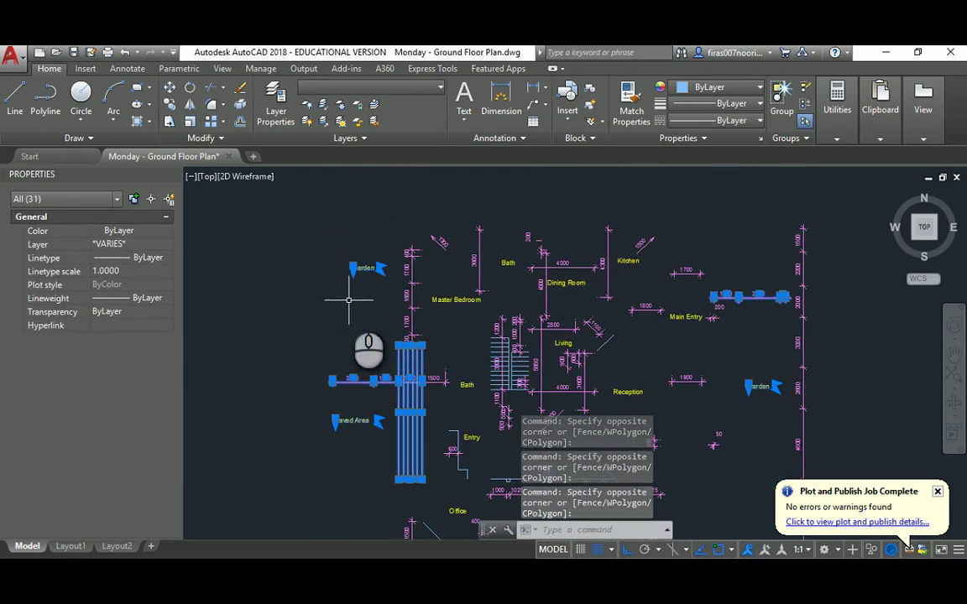
key("Delete")
Unisolate the layers to restore the hidden parts of the plan
middle_click_drag(440, 334, 409, 286)
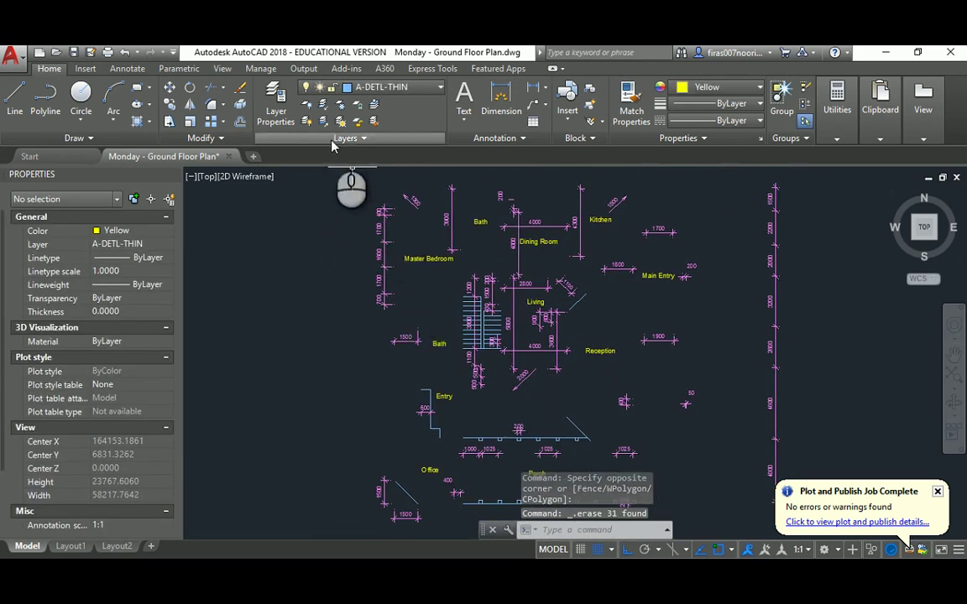
left_click(324, 122)
Delete the wall hatches around the lower Bath and on the wall between it and the Entry
mouse_move(407, 294)
middle_mouse_down()
mouse_move(375, 300)
mouse_move(365, 320)
mouse_move(363, 280)
middle_mouse_up()
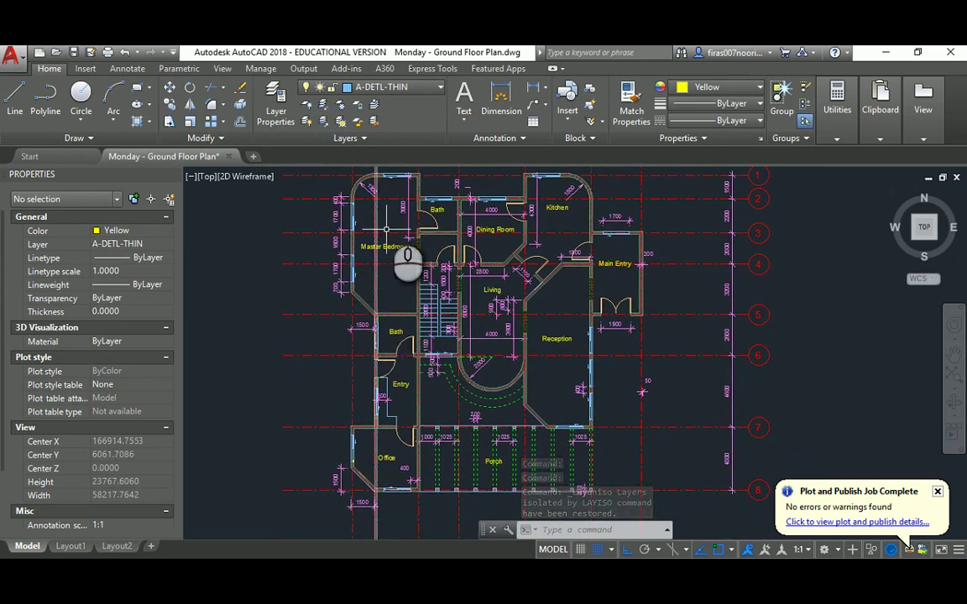
scroll(373, 270, "up", 5)
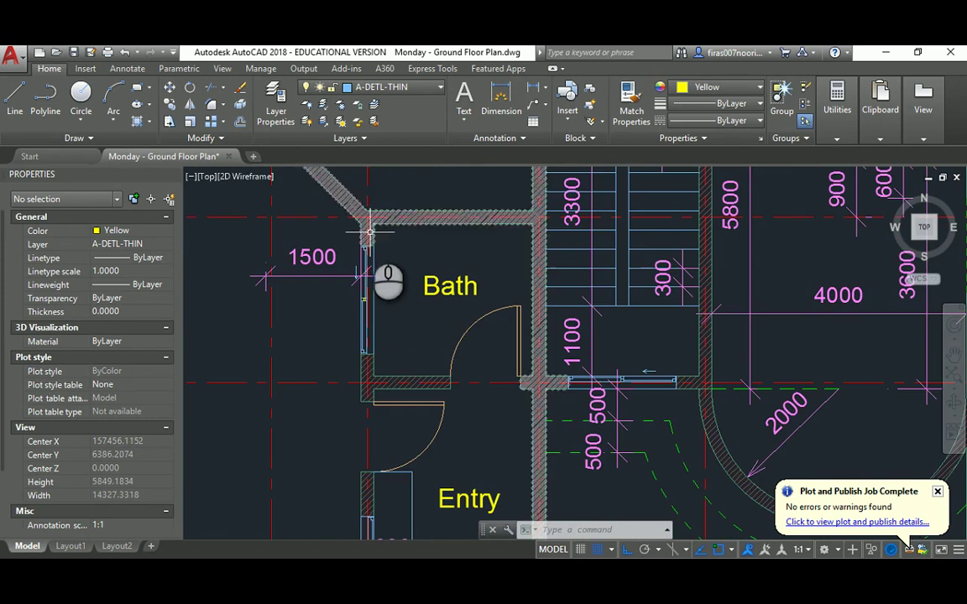
left_click(366, 225)
key("Delete")
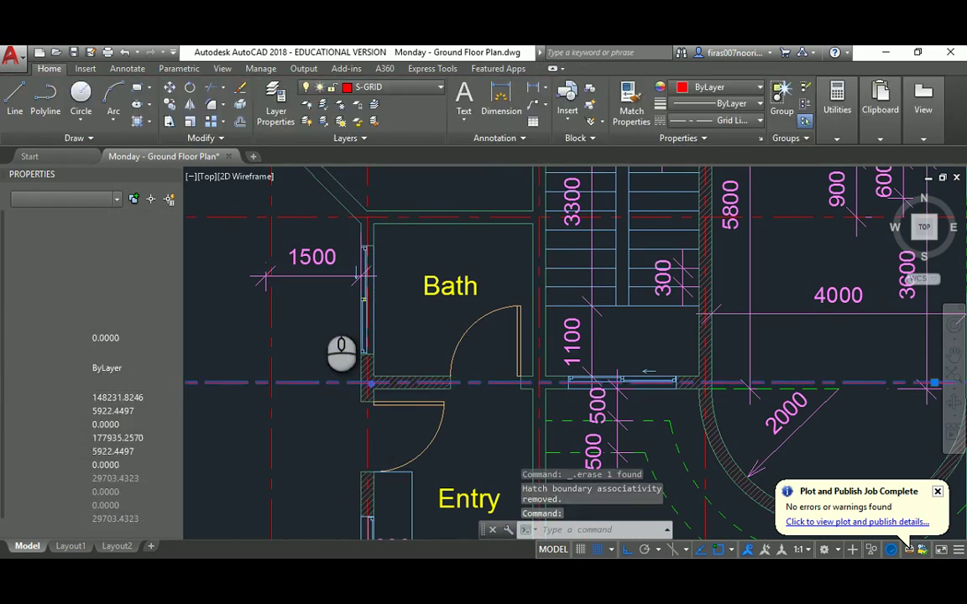
scroll(351, 336, "down", 2)
scroll(353, 339, "up", 4)
left_click(363, 345)
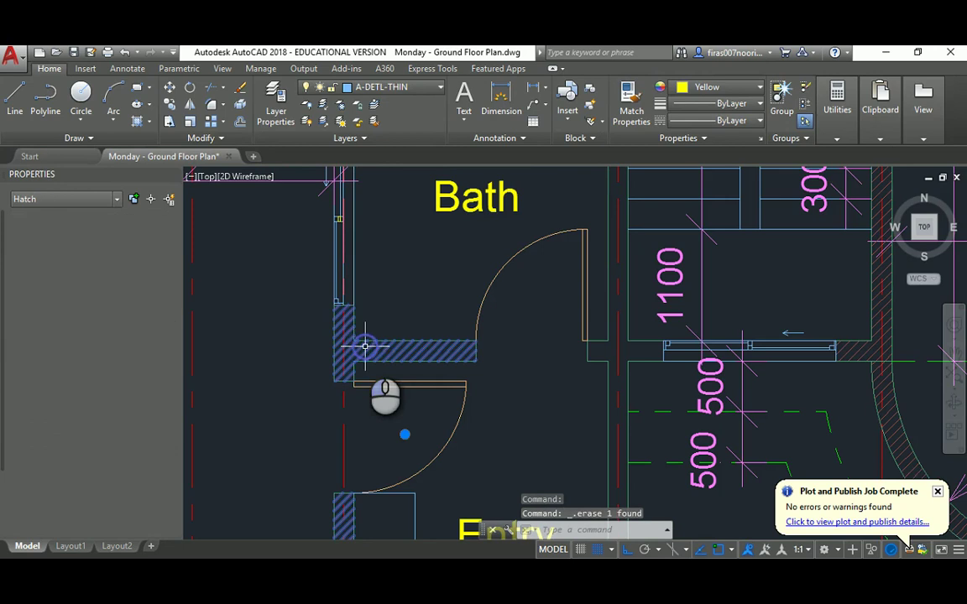
key("Delete")
Delete the label and the door of the Bath above the Entry
scroll(365, 345, "down", 4)
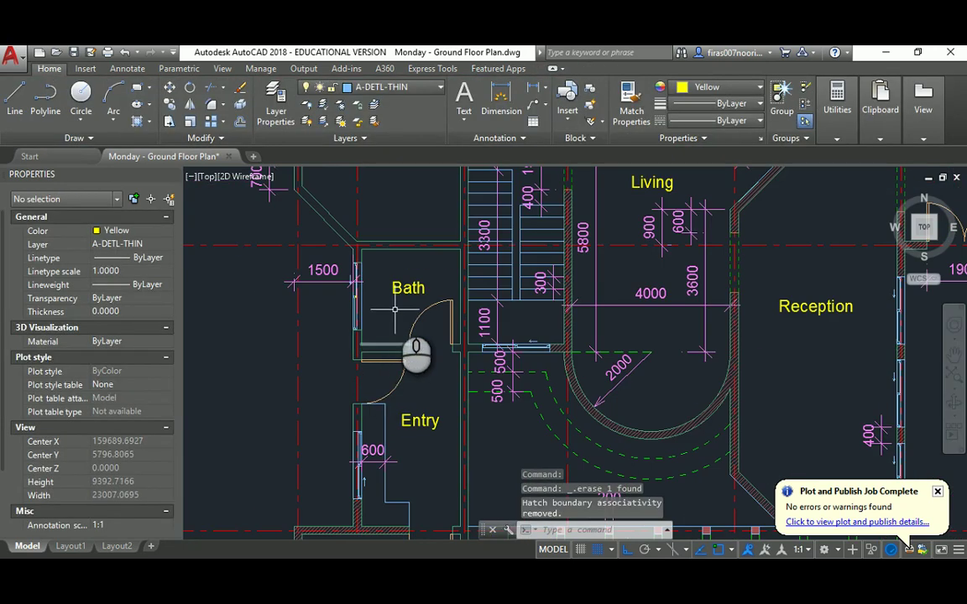
left_click(424, 276)
left_click(402, 293)
key("Delete")
left_click(431, 314)
left_click(414, 298)
key("Delete")
Turn off the S-GRID layer by picking one of the grid lines
middle_click_drag(379, 354, 389, 350)
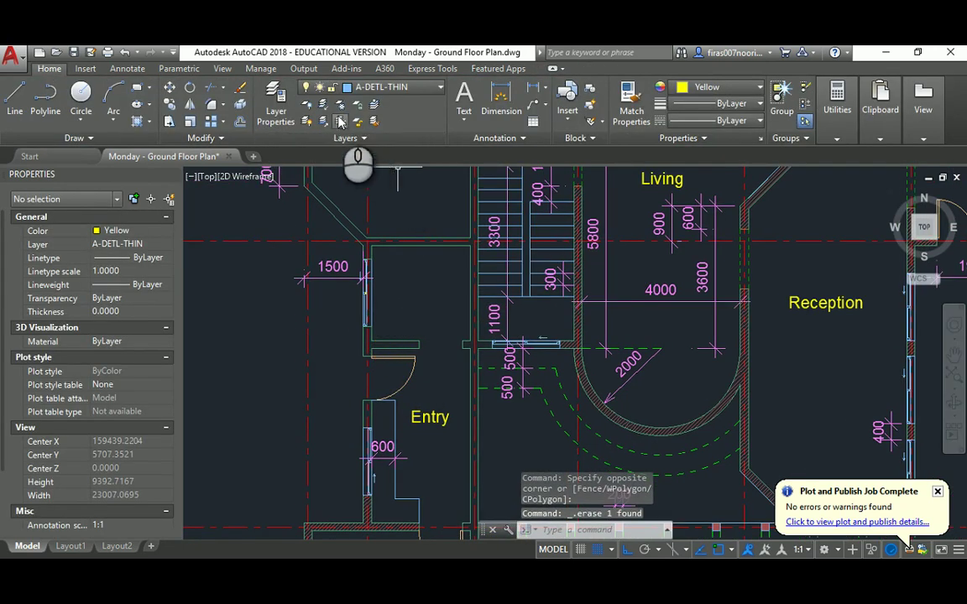
left_click(311, 107)
left_click(309, 319)
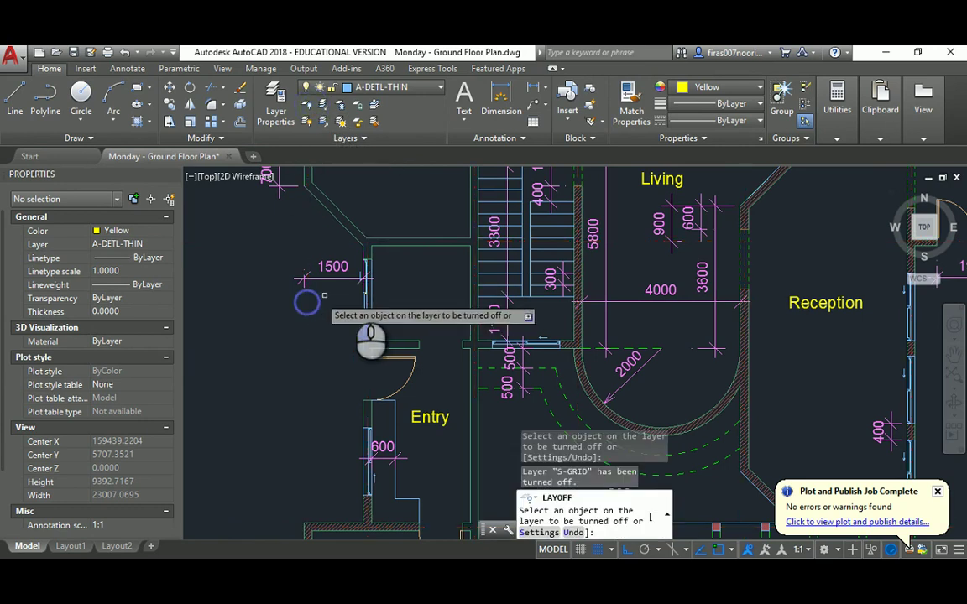
scroll(373, 323, "down", 2)
middle_click_drag(371, 317, 377, 210)
scroll(381, 245, "up", 2)
middle_click_drag(379, 250, 377, 261)
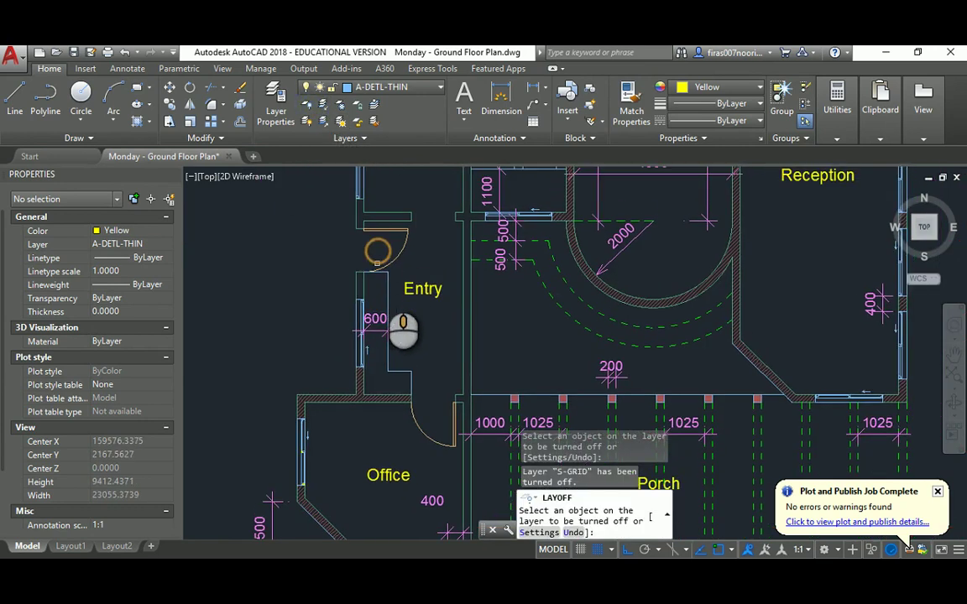
key("Escape")
key("Escape")
Delete the hatches from the wall between Entry and Office and from the Office's angled corner wall
left_click(361, 399)
key("Delete")
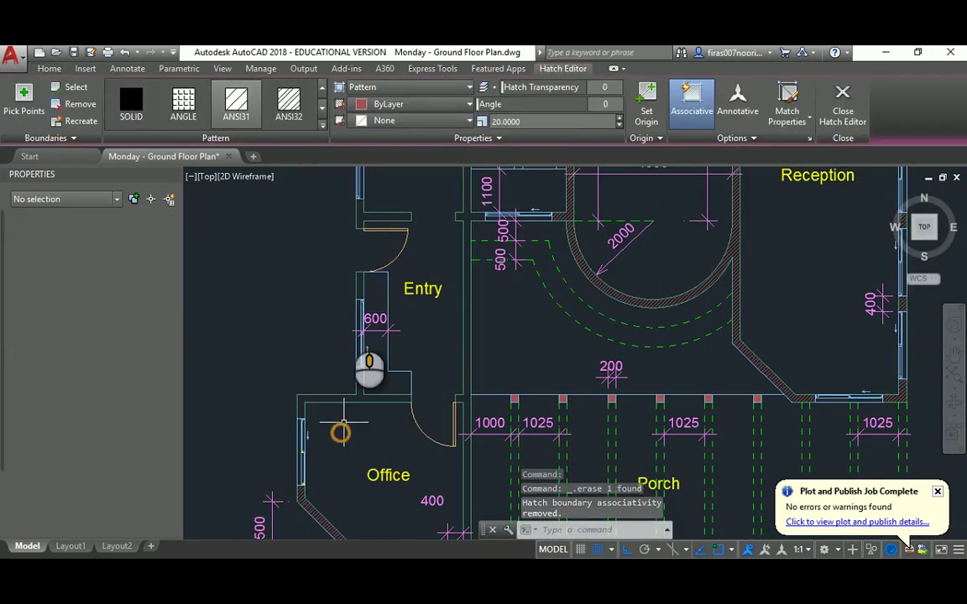
middle_click_drag(302, 528, 304, 378)
left_click(326, 370)
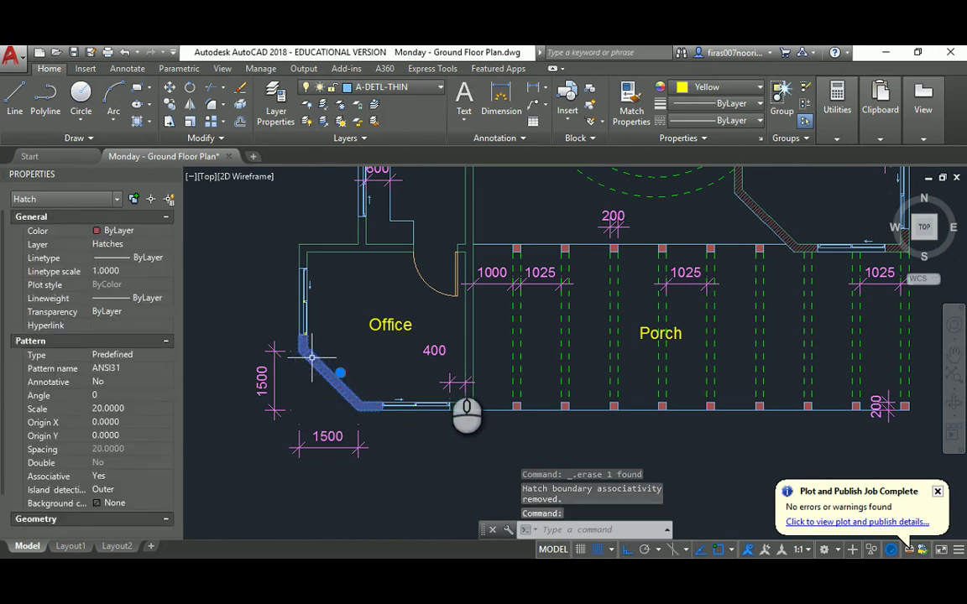
key("Delete")
Delete the 400 dimension and the room label inside the Office
left_click(437, 351)
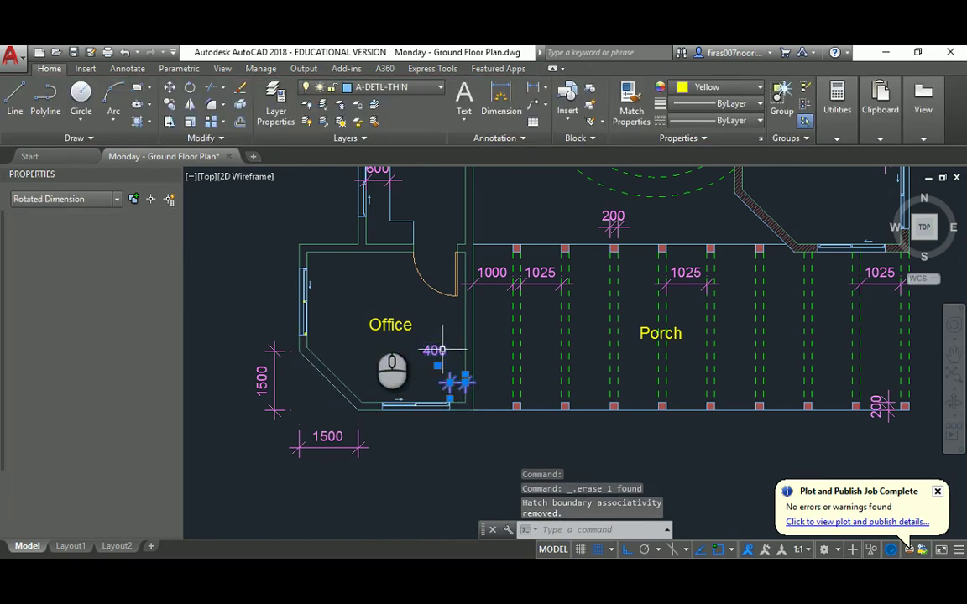
key("Delete")
left_click(373, 325)
key("Delete")
Delete the Office's side and front windows together with the short wall segments next to them
left_click(283, 342)
left_click(311, 225)
key("Delete")
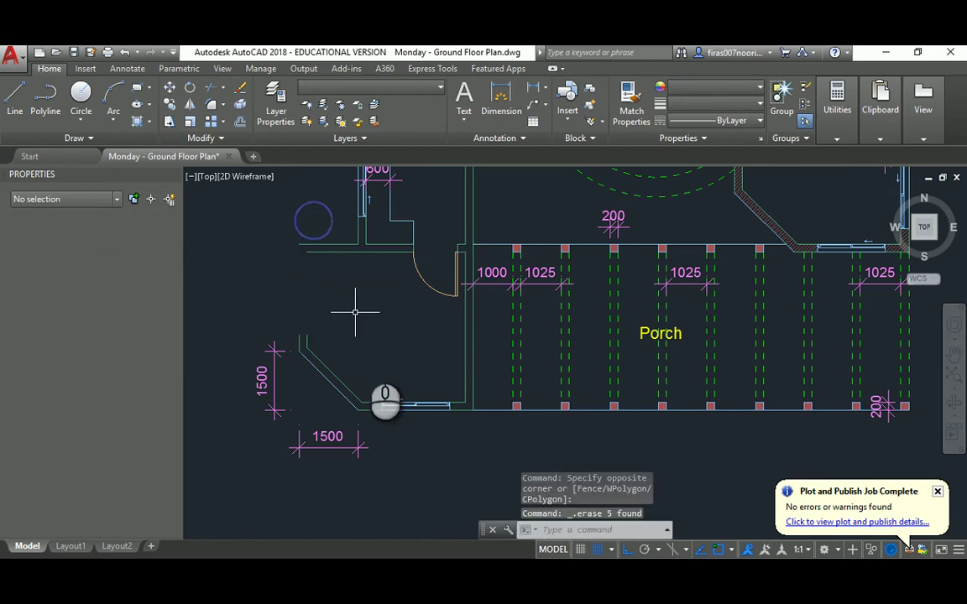
left_click(369, 385)
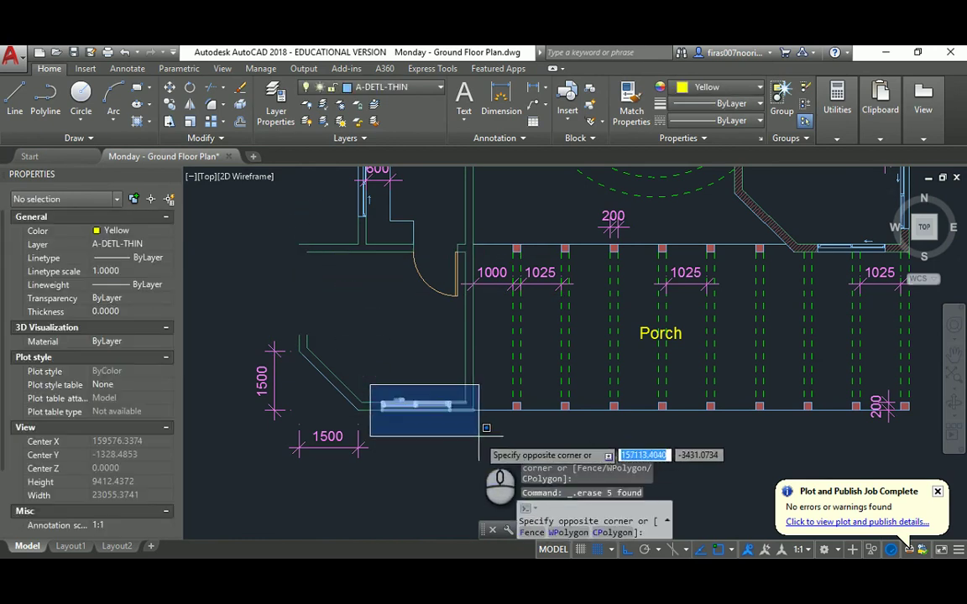
left_click(479, 430)
key("Delete")
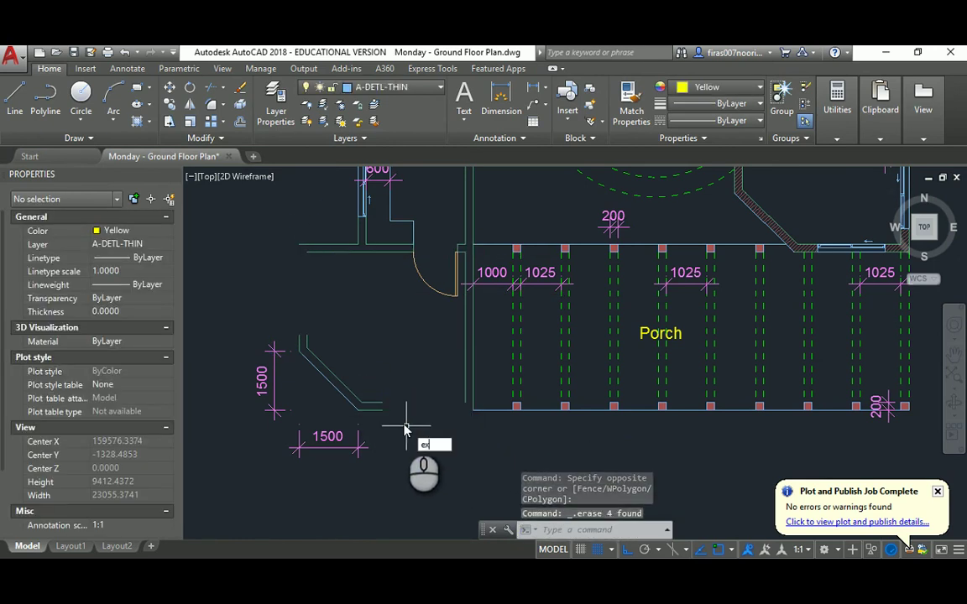
Extend the Office's outer wall lines across the removed window openings to close the room outline
key("Return")
key("Return")
left_click(394, 385)
left_click(380, 419)
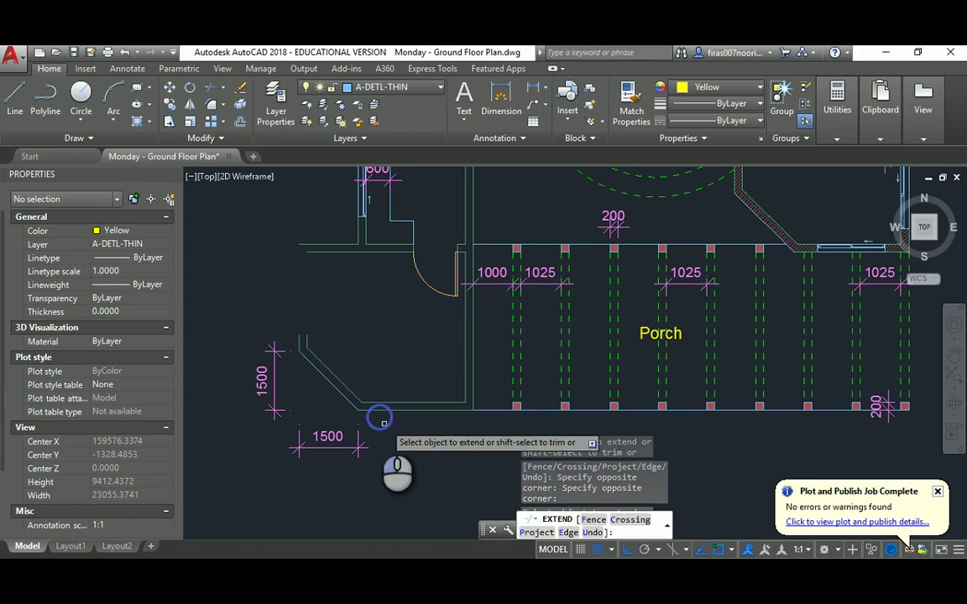
left_click(321, 321)
middle_click_drag(364, 304, 310, 393)
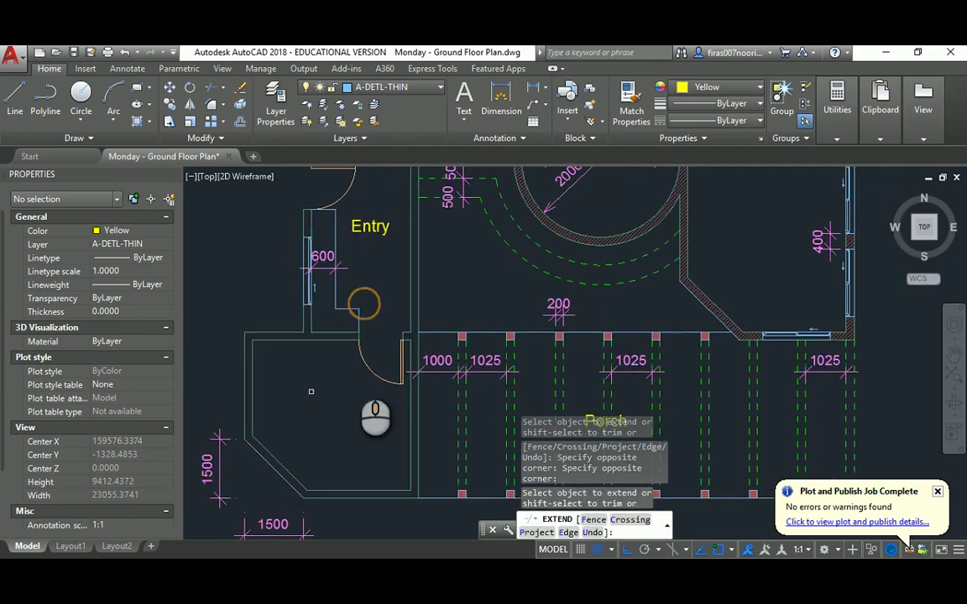
key("Escape")
key("Escape")
key("Escape")
Fillet the Entry's outer wall lines with the Office's upper wall lines to form clean corners
type("f")
key("Return")
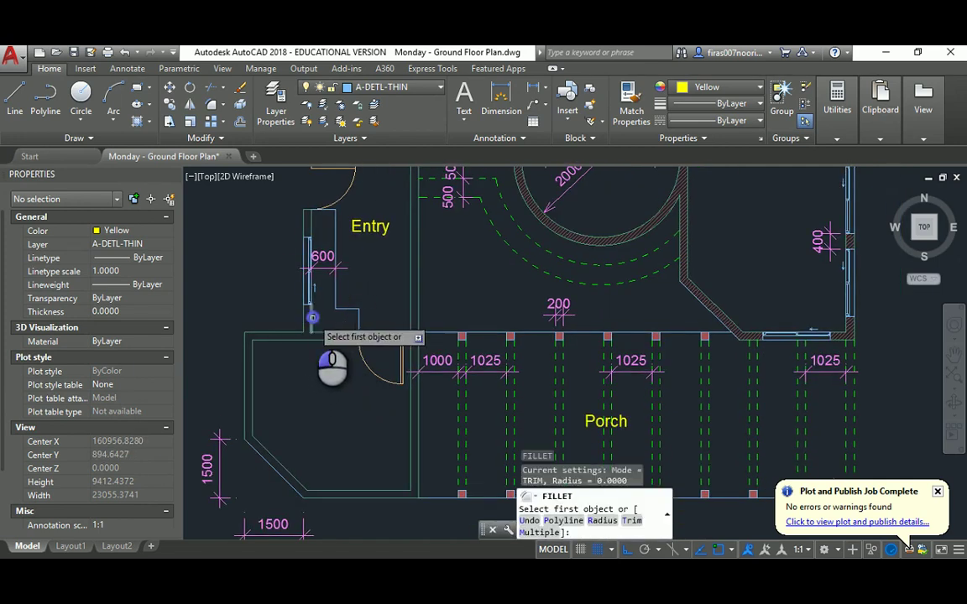
left_click(312, 318)
left_click(298, 339)
key("Return")
left_click(304, 324)
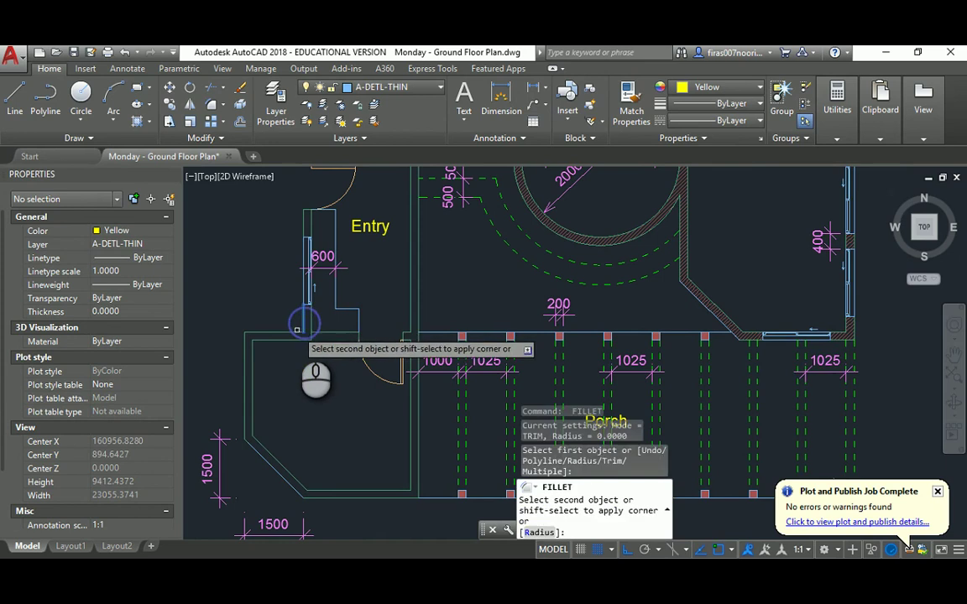
mouse_move(295, 330)
middle_mouse_down()
mouse_move(294, 311)
mouse_move(291, 345)
middle_mouse_up()
key("Escape")
Delete the Entry's window, doors, fixtures, 600 dimension and the small room's walls above it, including the leftover wall stubs
left_click(293, 352)
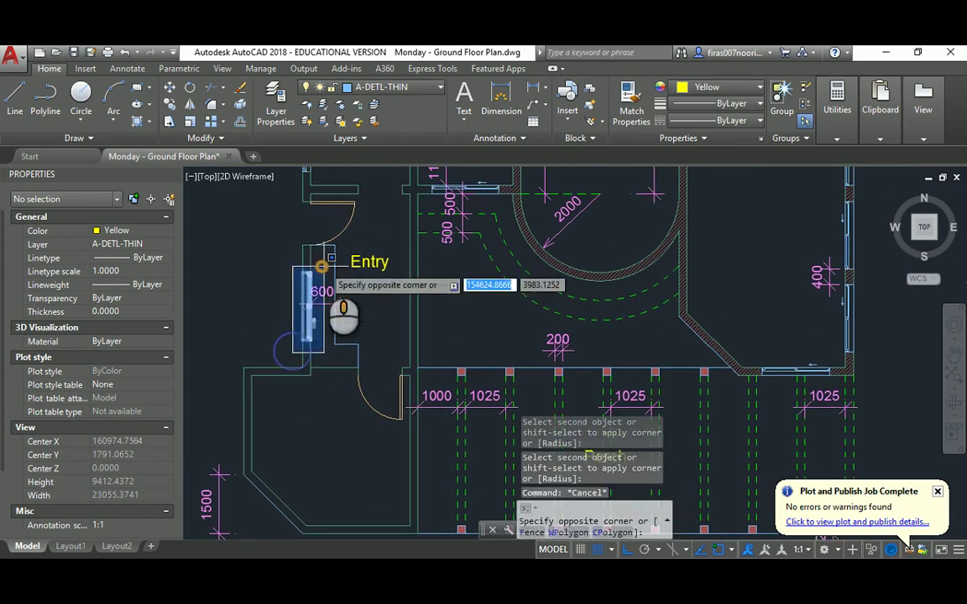
scroll(324, 284, "down", 3)
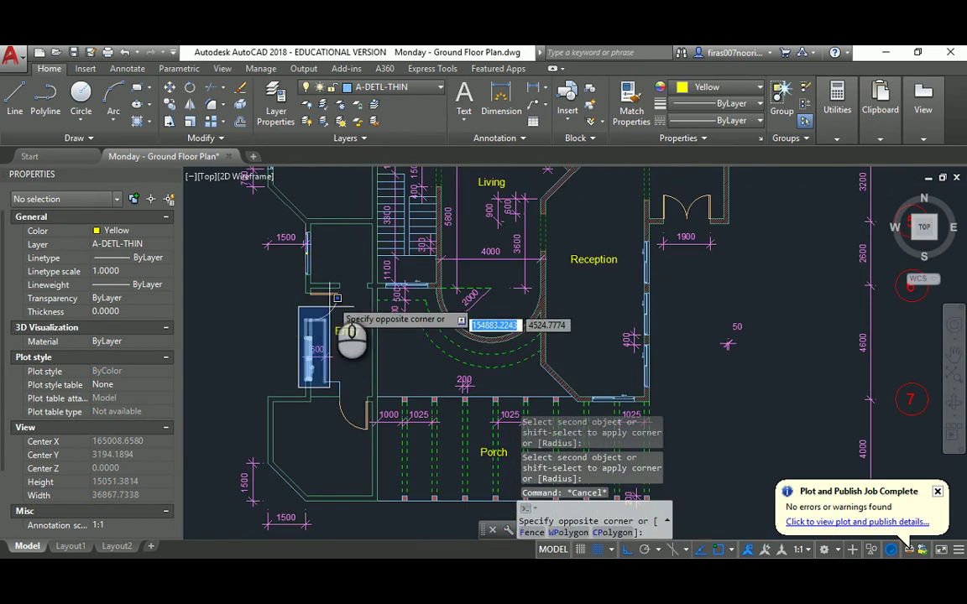
left_click(344, 229)
key("Delete")
scroll(300, 243, "up", 2)
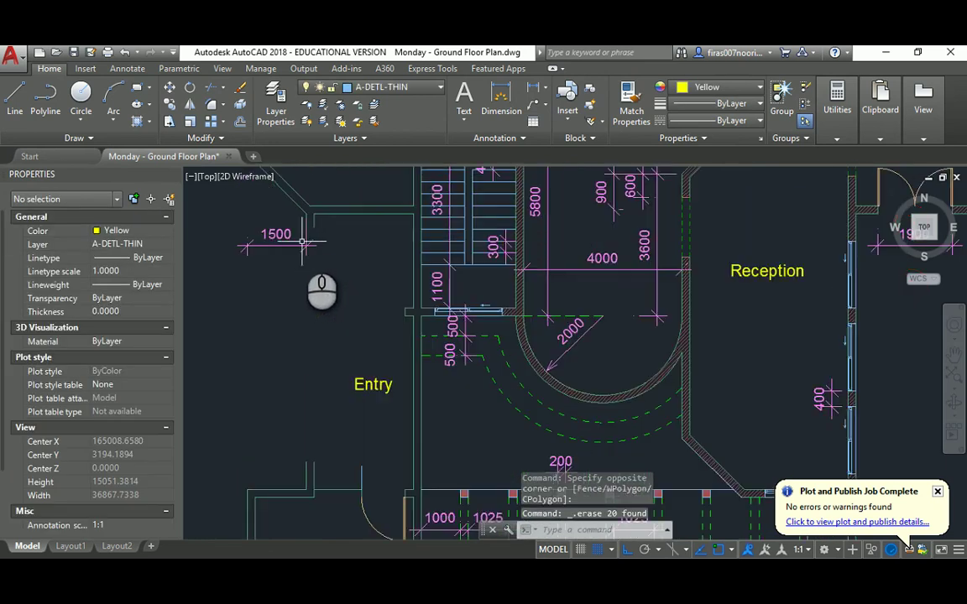
left_click(294, 191)
left_click(345, 226)
key("Delete")
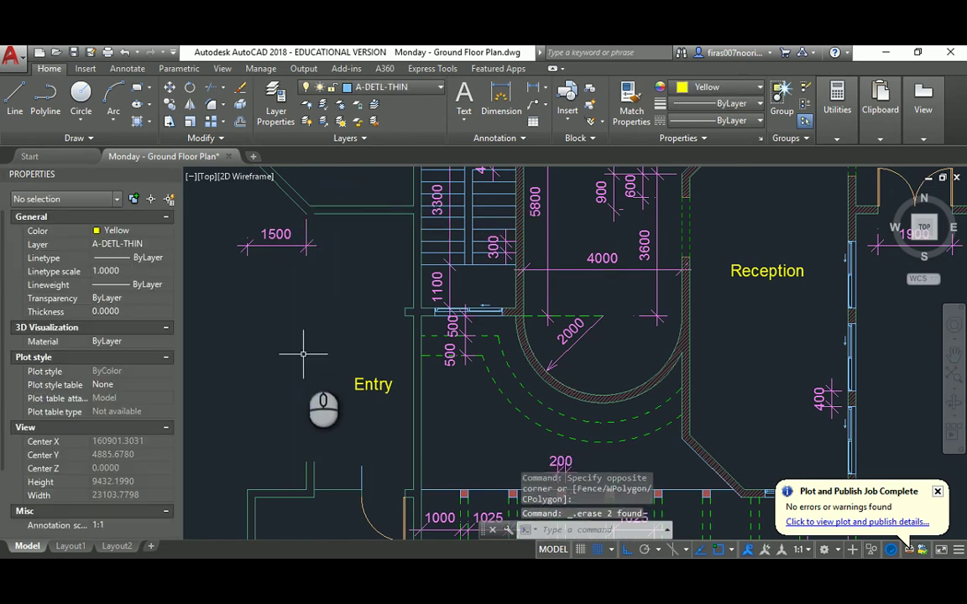
Fillet the Entry's outer wall line stubs with the Master Bedroom's lower wall lines to close the removed stretch
type("f")
key("Return")
left_click(314, 474)
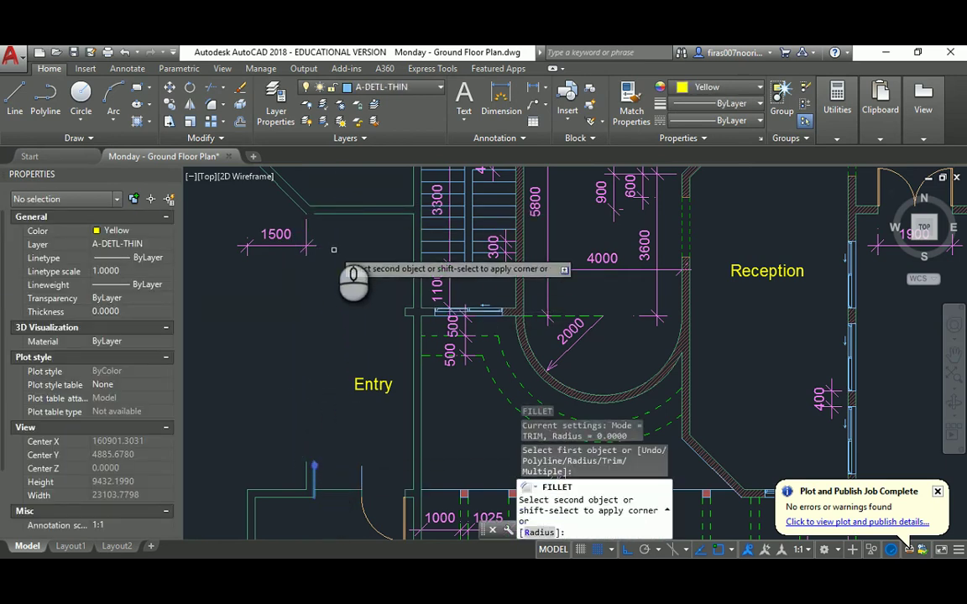
left_click(334, 215)
key("Return")
left_click(299, 205)
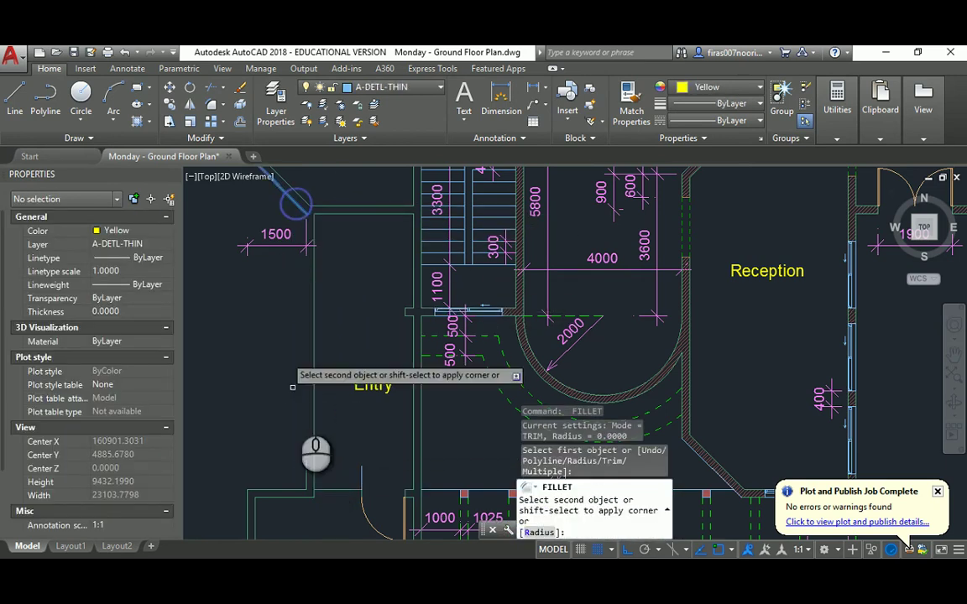
key("Escape")
key("Escape")
Delete the door and the remaining wall pieces between Entry and Office to merge the two spaces
middle_click_drag(304, 470, 324, 319)
left_click(358, 303)
left_click(313, 388)
key("Delete")
left_click(341, 319)
left_click(395, 371)
key("Delete")
Delete the Office's inner wall line beside the Porch and fillet the Entry's inner line with the Office's front wall line
left_click(379, 395)
left_click(376, 406)
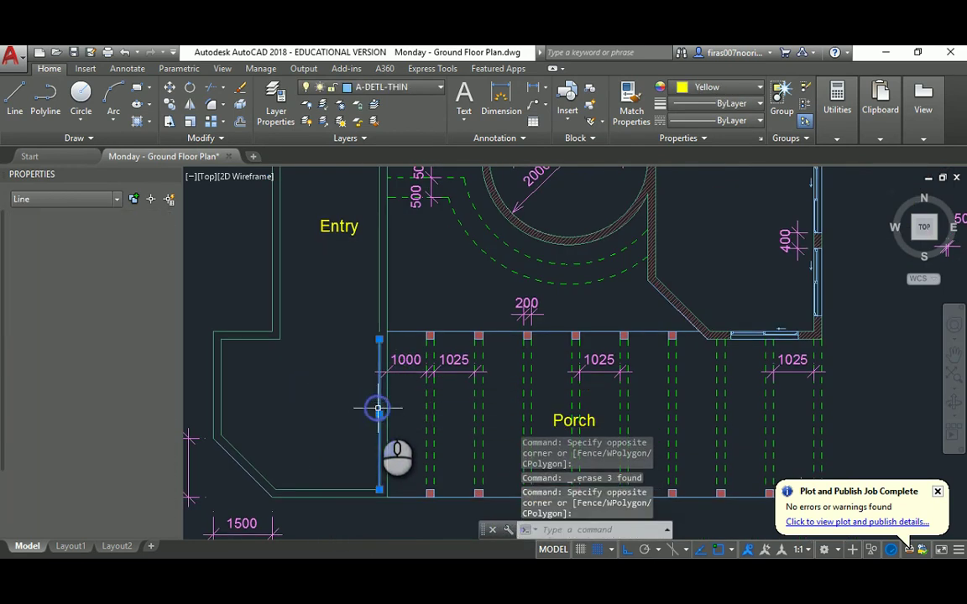
key("Delete")
type("f")
key("Return")
left_click(379, 273)
scroll(357, 424, "down", 2)
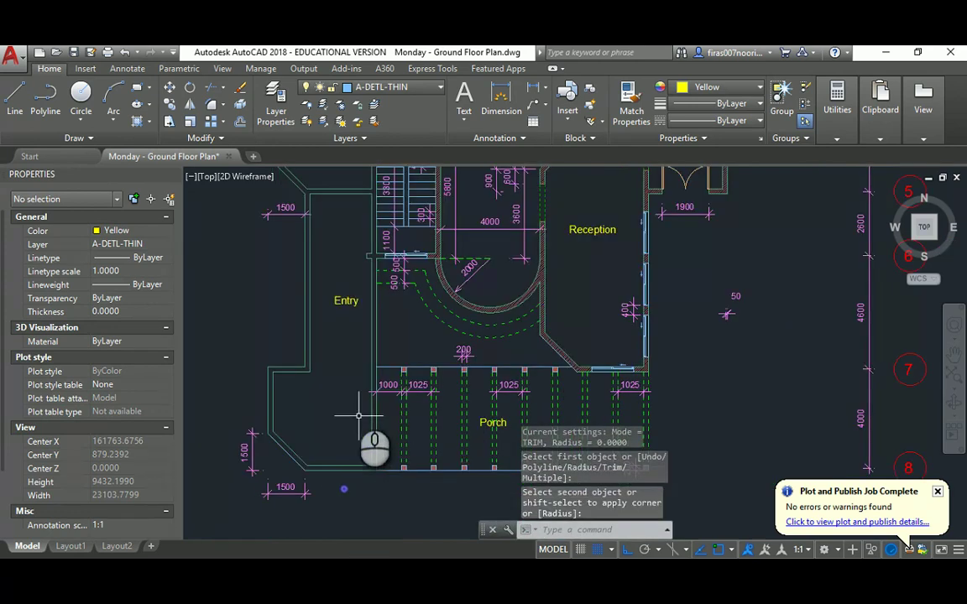
key("Escape")
key("Escape")
key("Escape")
middle_click_drag(355, 405, 345, 363)
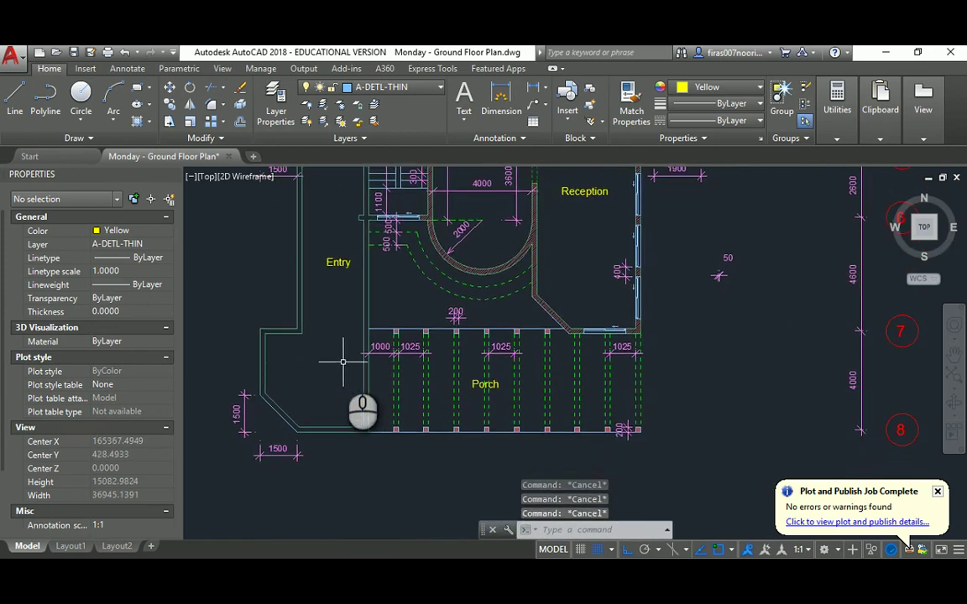
Create a new layer named para with colour 11
key("Return")
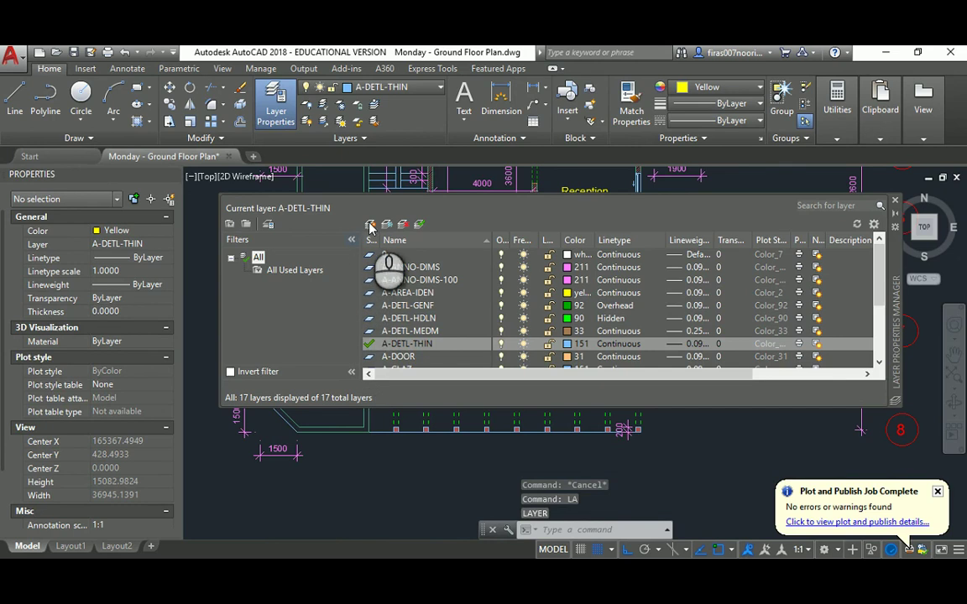
left_click(371, 224)
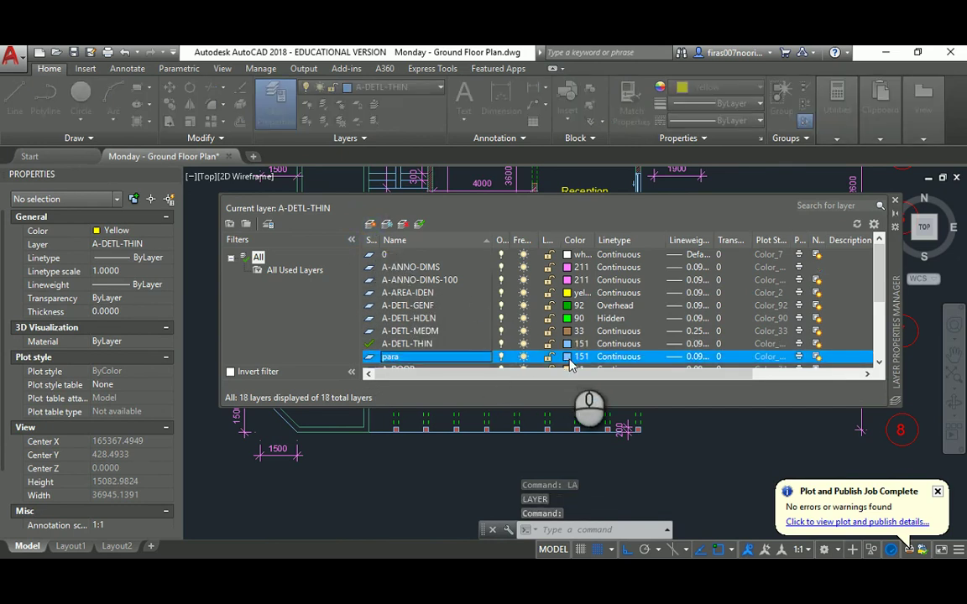
left_click(569, 357)
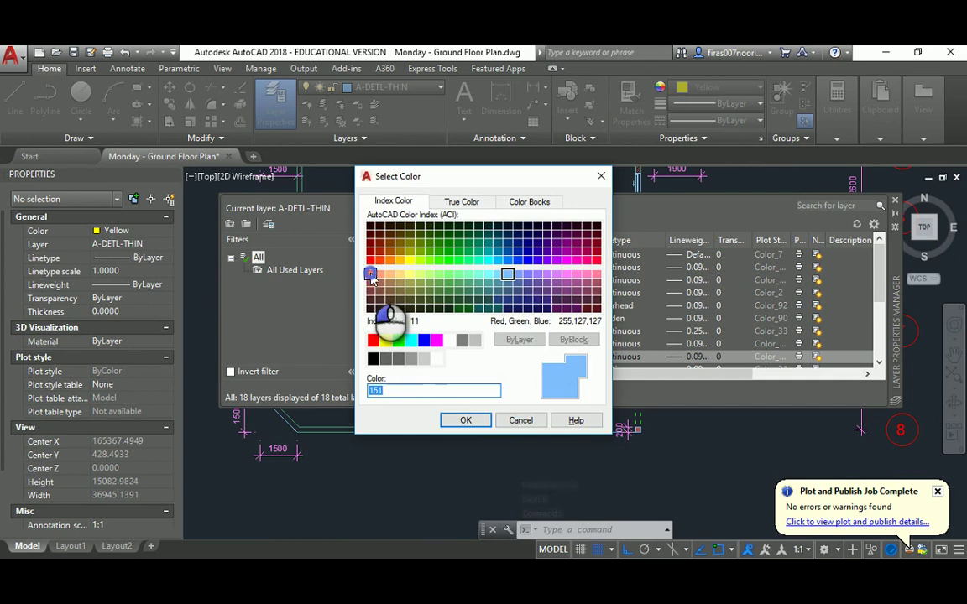
left_click(464, 421)
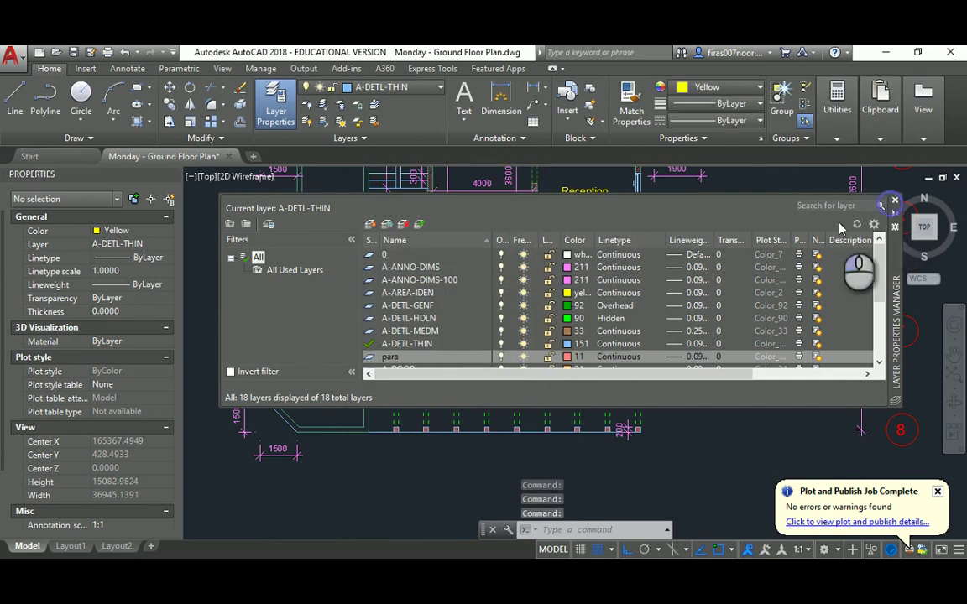
left_click(895, 200)
scroll(385, 356, "up", 3)
left_click(361, 368)
middle_click_drag(324, 390, 434, 365)
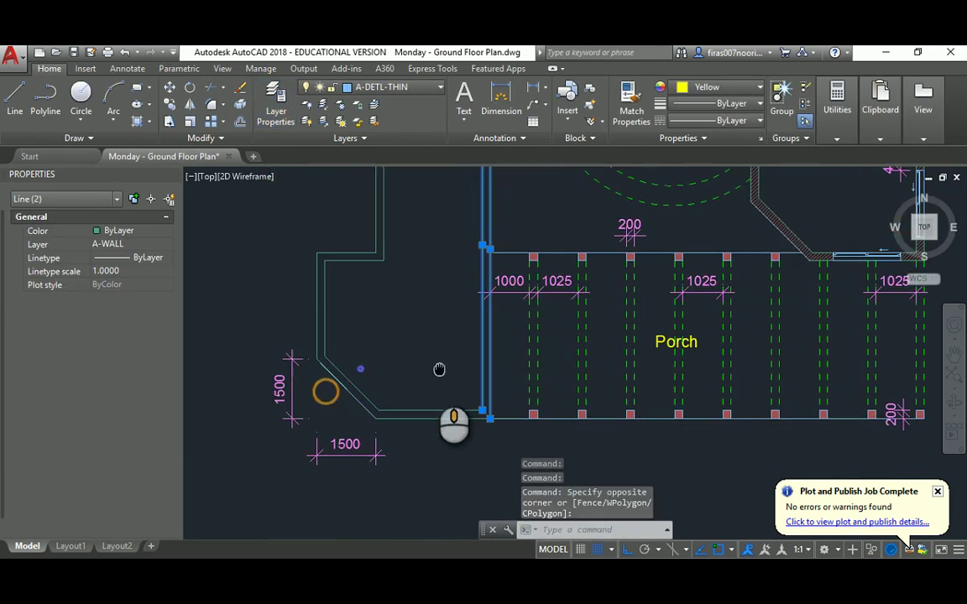
left_click(430, 391)
left_click(404, 429)
left_click(346, 343)
left_click(317, 393)
left_click(336, 239)
left_click(291, 280)
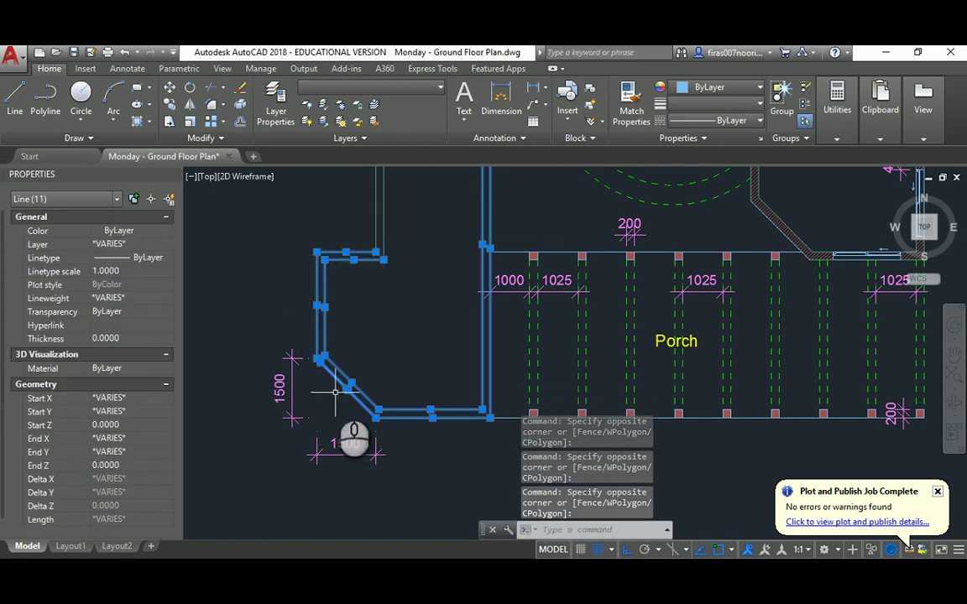
left_click(390, 223)
left_click(354, 261)
middle_click_drag(372, 222, 404, 409)
scroll(405, 394, "down", 2)
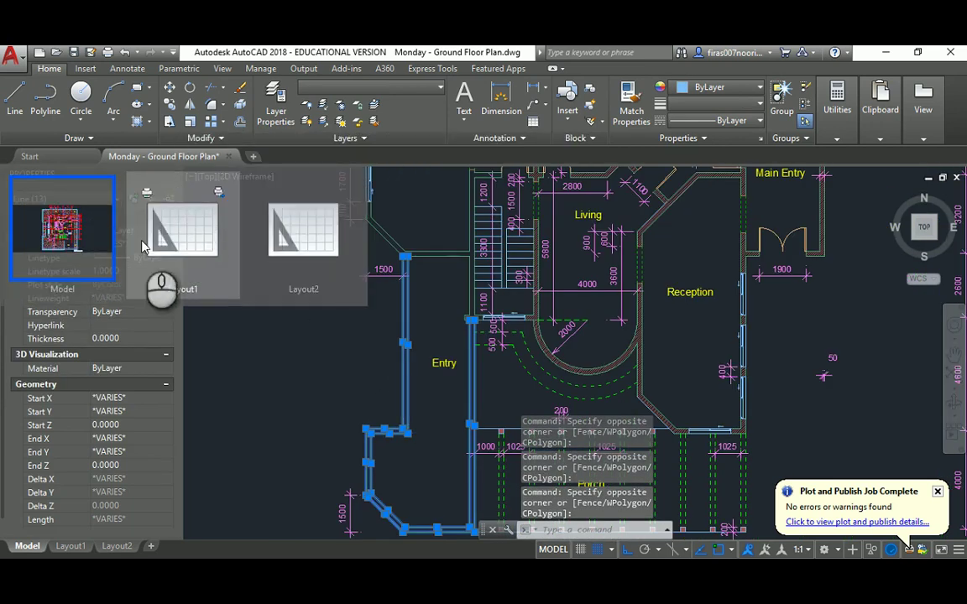
key("Escape")
Make para the current layer
left_click(142, 247)
left_click(142, 247)
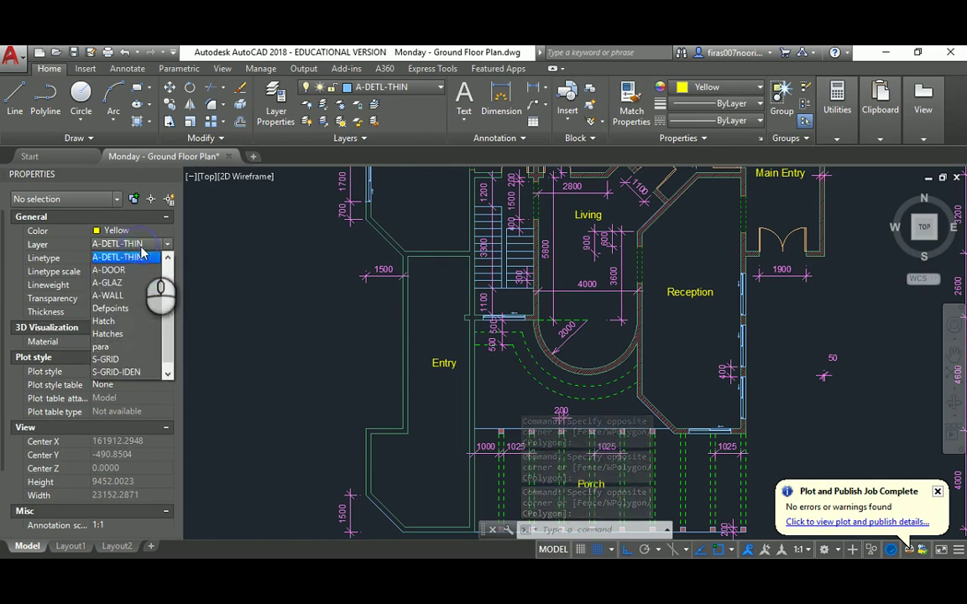
left_click(124, 346)
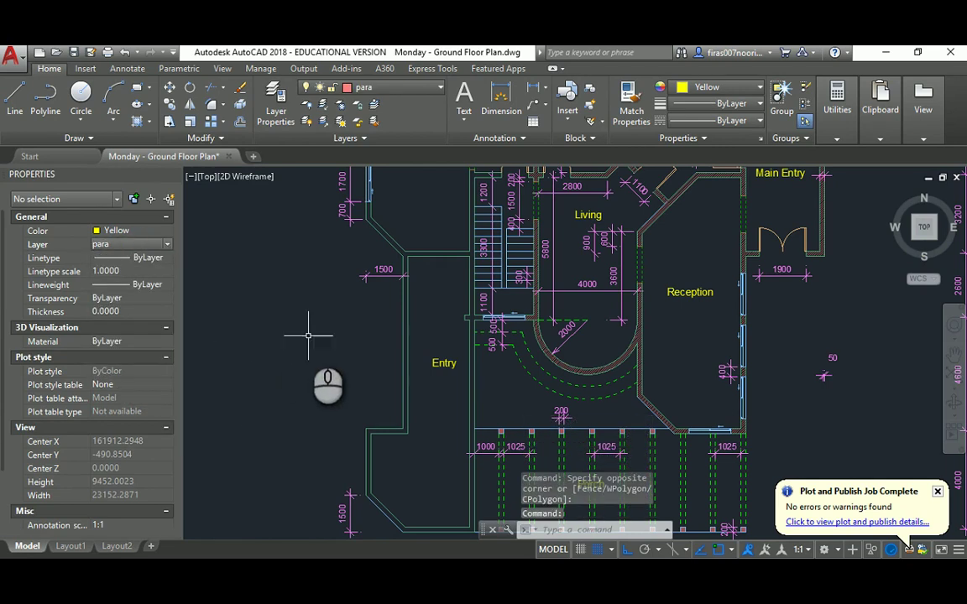
Assign all double wall lines enclosing the merged Entry and Office area to the para layer
left_click(418, 296)
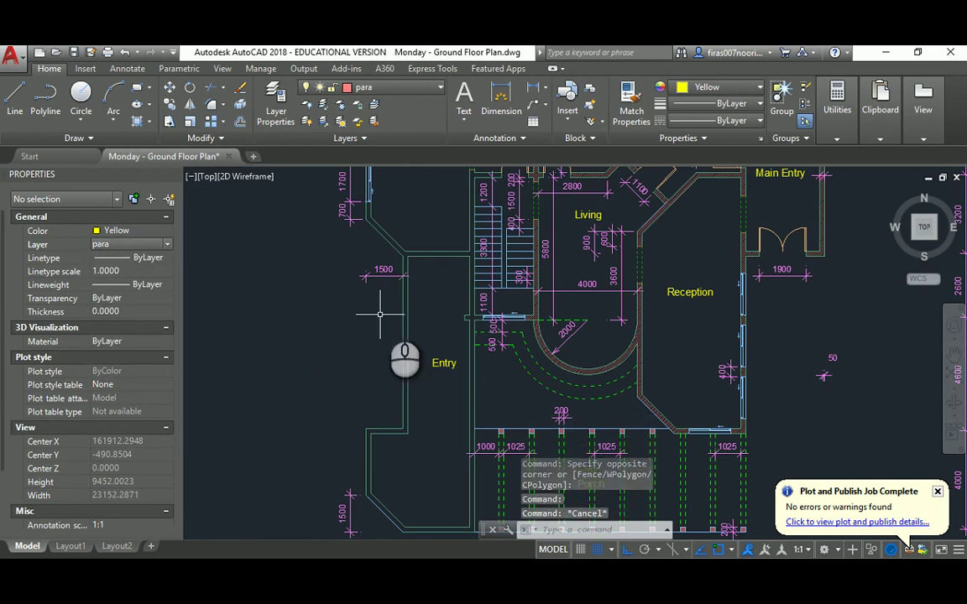
left_click(370, 317)
middle_click_drag(370, 400, 351, 273)
scroll(369, 318, "up", 2)
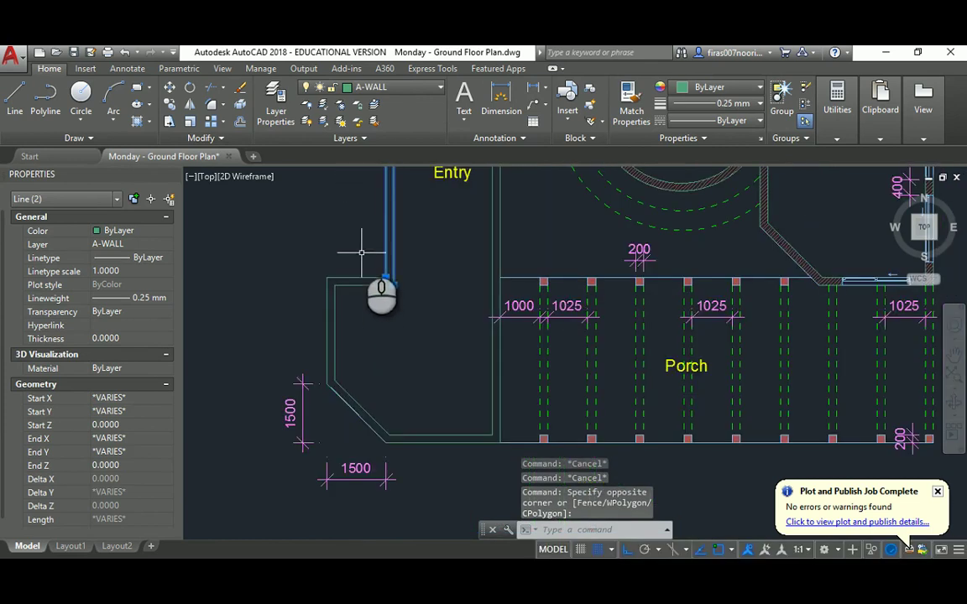
left_click(362, 246)
left_click(335, 416)
left_click(367, 318)
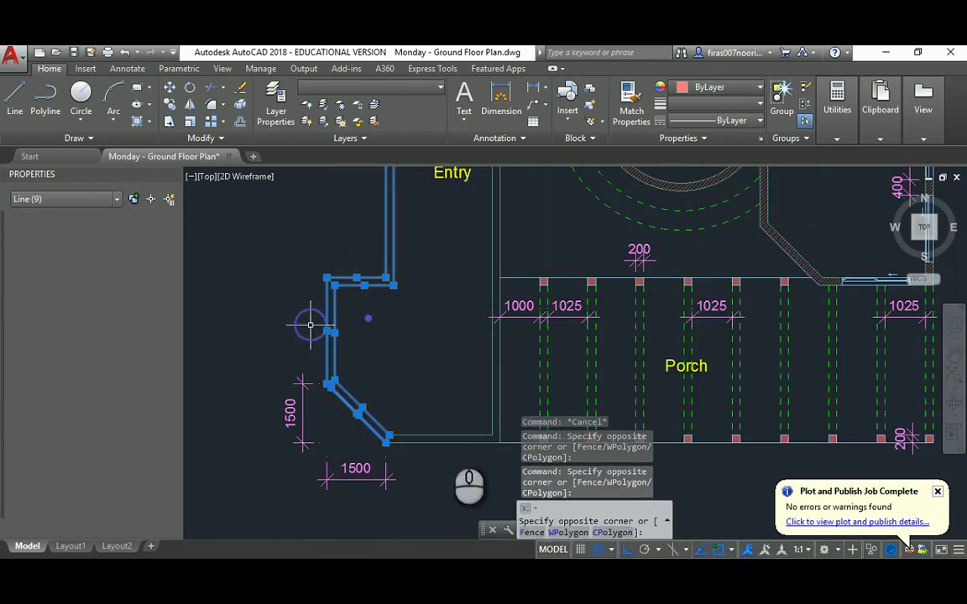
left_click(313, 324)
left_click(460, 403)
left_click(416, 465)
left_click(509, 358)
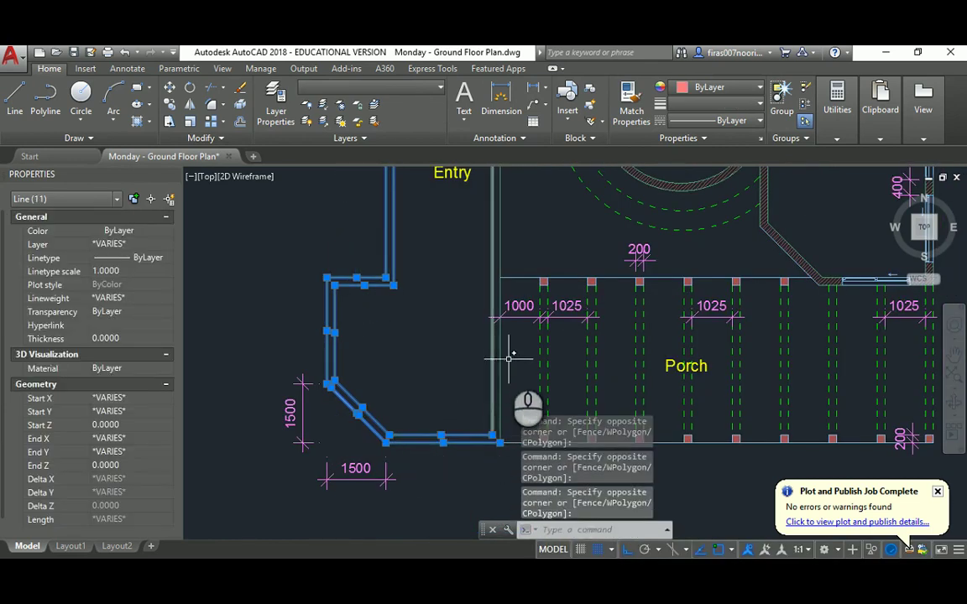
left_click(460, 362)
left_click(140, 244)
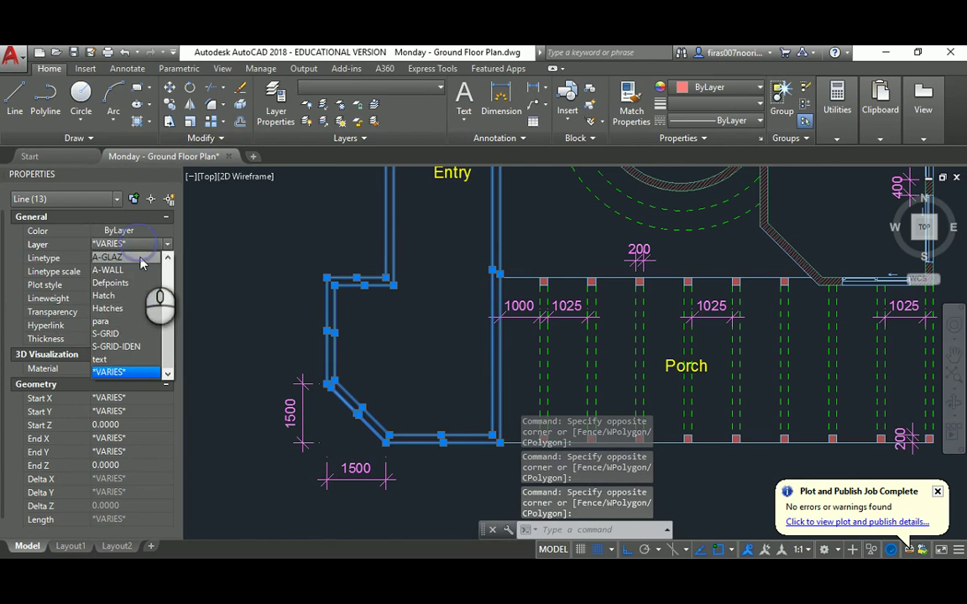
left_click(102, 322)
key("Escape")
key("Escape")
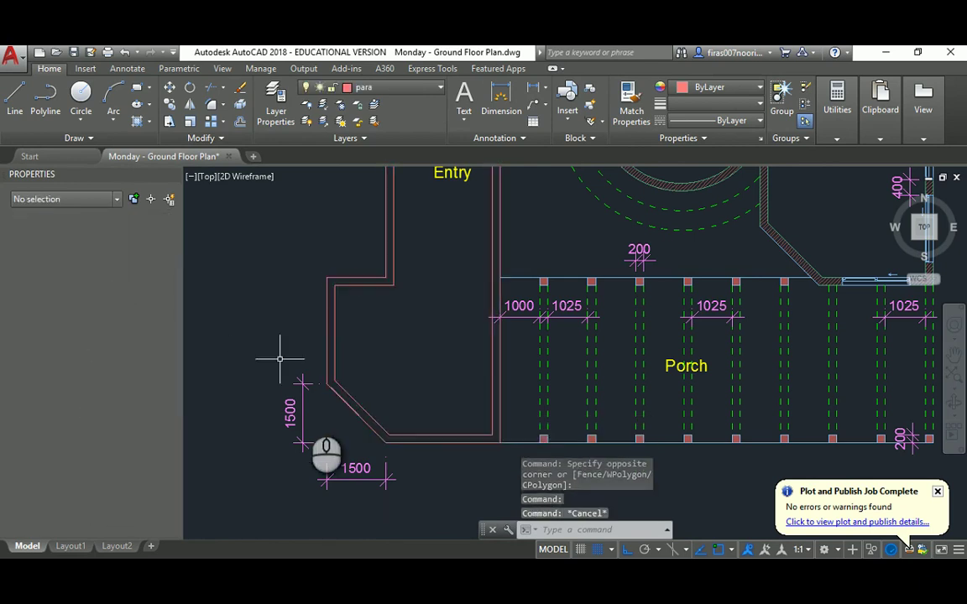
Delete the overlapping extra line on the outer face of the angled corner wall beside the 1500 dimension
scroll(317, 412, "up", 4)
scroll(380, 384, "up", 2)
left_click(375, 384)
scroll(376, 423, "down", 2)
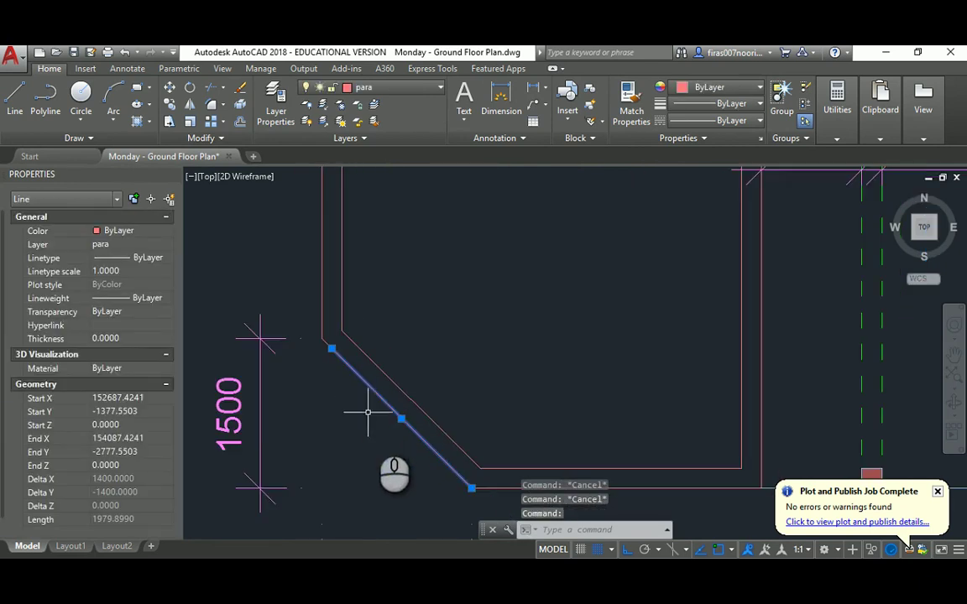
middle_click_drag(375, 423, 337, 342)
key("Delete")
Change the Entry room label to Balcony
scroll(385, 335, "down", 4)
middle_click_drag(399, 293, 402, 409)
mouse_move(425, 324)
middle_mouse_down()
mouse_move(412, 361)
mouse_move(410, 448)
middle_mouse_up()
left_click(445, 347)
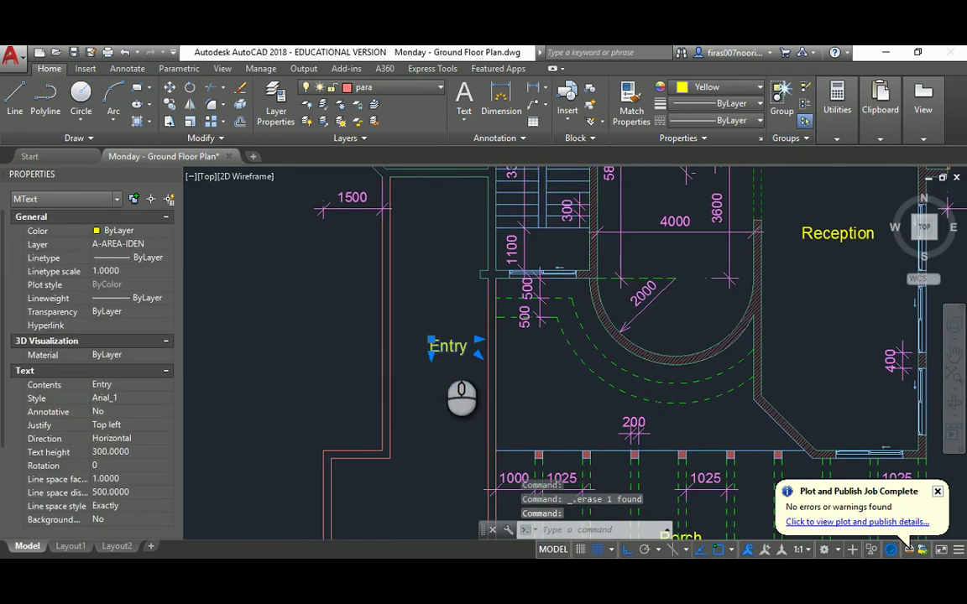
double_click(448, 346)
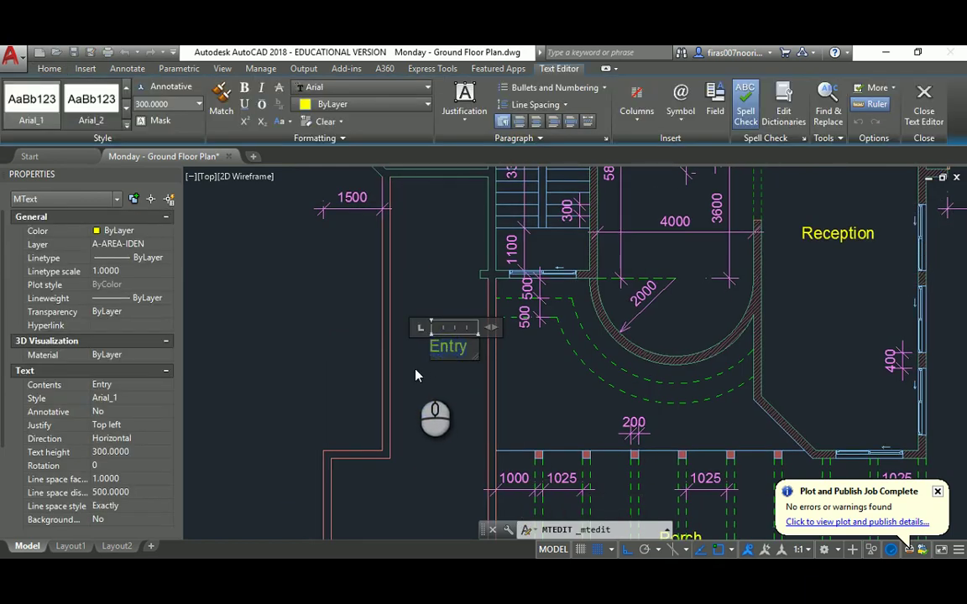
type("Balcony")
left_click(388, 353)
key("Escape")
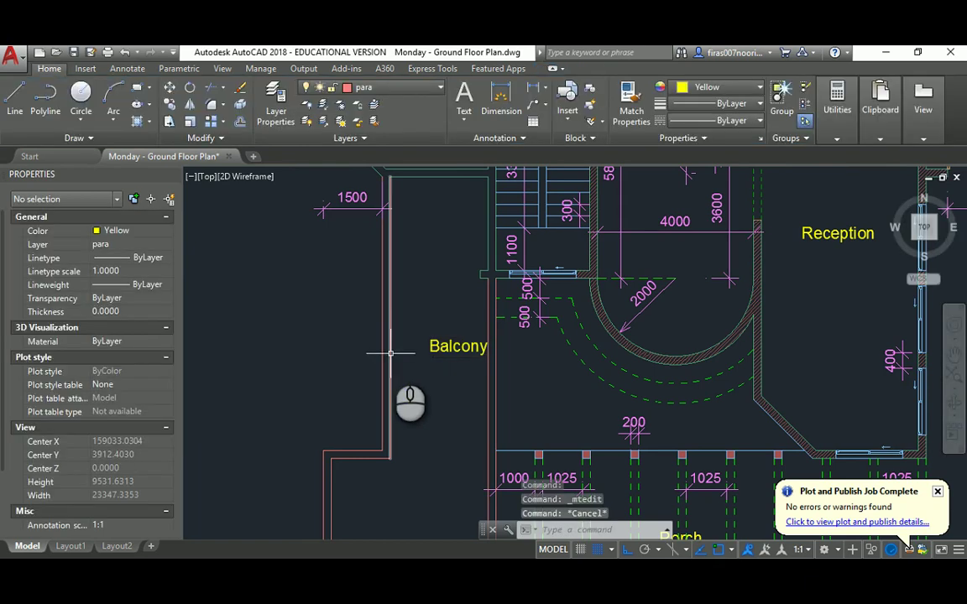
Move the Balcony label slightly away from the inner wall so it sits between the two walls
type("m")
key("Return")
key("Return")
left_click(445, 375)
left_click(434, 381)
scroll(396, 385, "down", 2)
key("Escape")
key("Escape")
Fillet the outer line of the Master Bedroom's lower wall with the outer line of its angled corner wall
scroll(417, 317, "up", 1)
middle_click_drag(410, 283, 410, 308)
scroll(391, 323, "up", 4)
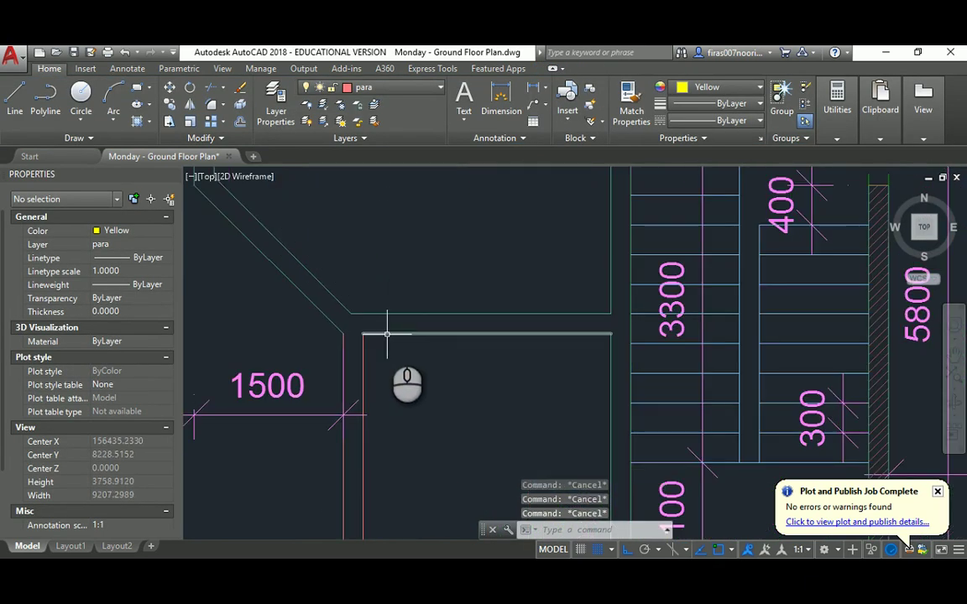
type("f")
key("Return")
left_click(386, 335)
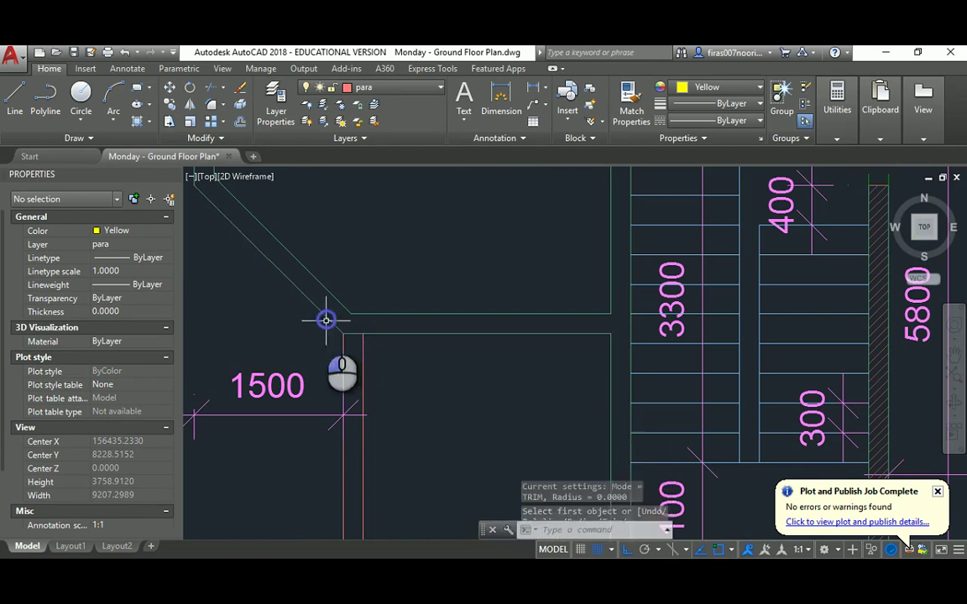
scroll(395, 336, "down", 3)
key("Escape")
key("Escape")
Copy the Bath door into the empty area of the Master Bedroom above its room label
middle_click_drag(419, 364, 376, 277)
middle_click_drag(392, 272, 399, 345)
scroll(399, 345, "down", 2)
middle_click_drag(418, 303, 412, 393)
key("Escape")
scroll(434, 304, "up", 2)
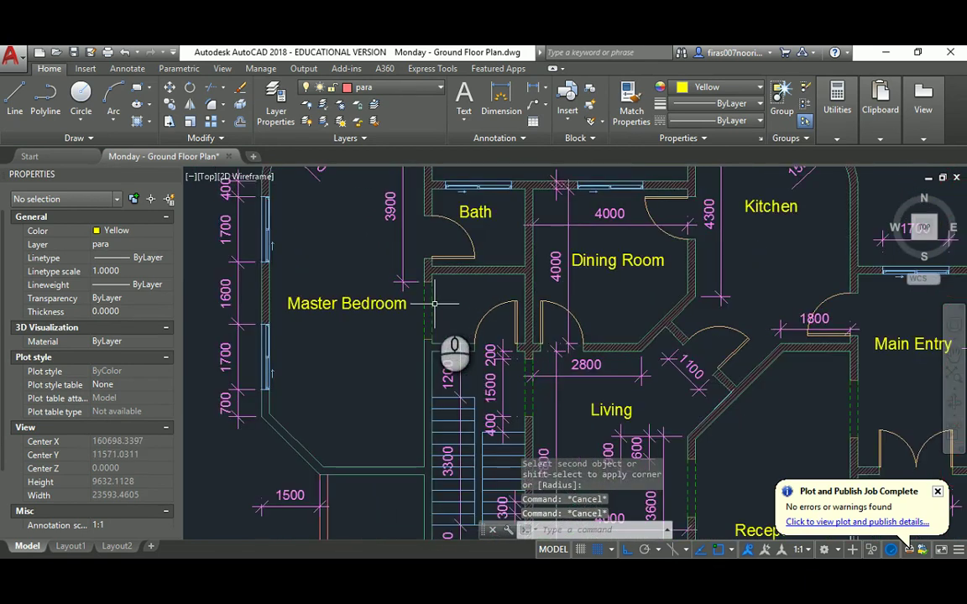
type("co")
key("Return")
left_click(409, 203)
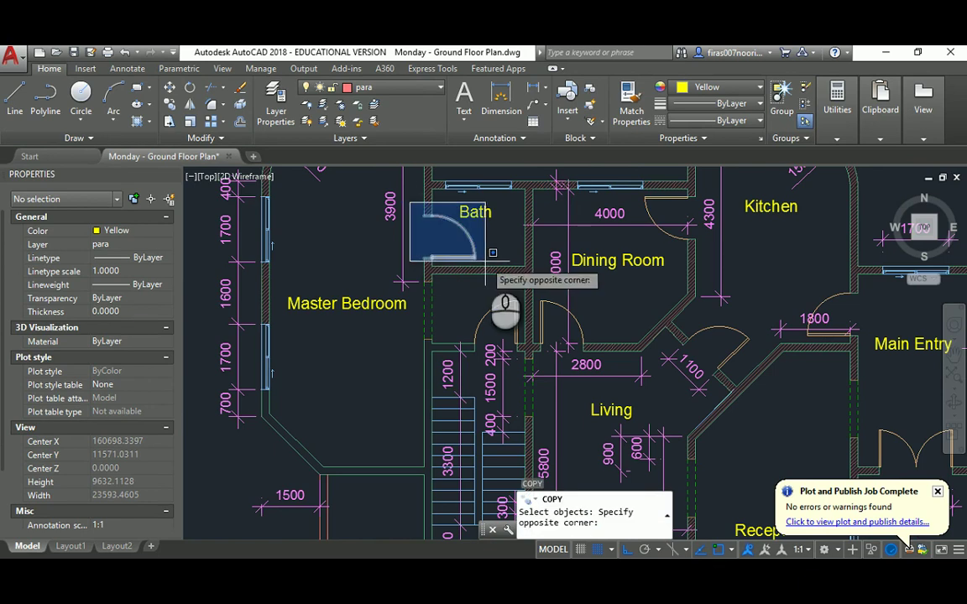
left_click(485, 261)
key("Return")
left_click(443, 237)
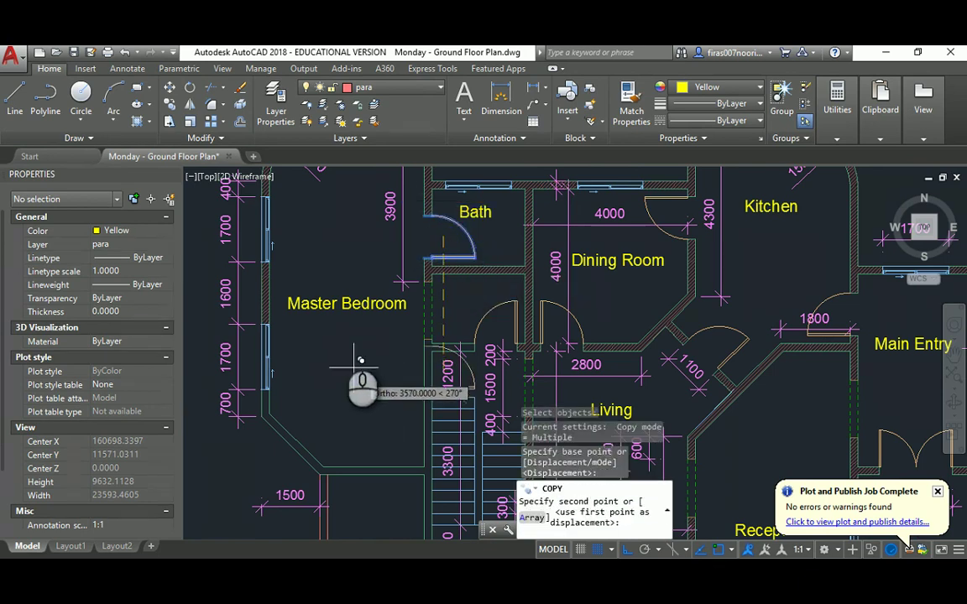
left_click(346, 263)
key("Escape")
key("Escape")
key("Escape")
Rotate the copied door a quarter turn counterclockwise so its leaf stands vertical with the swing on its left
type("r")
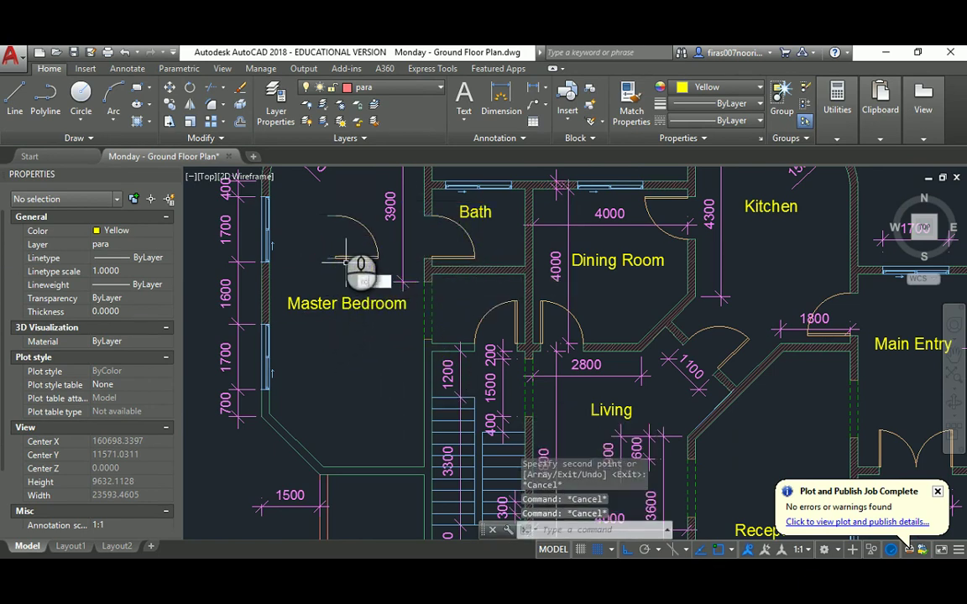
type("o")
key("Return")
left_click(311, 195)
left_click(387, 270)
key("Return")
left_click(335, 241)
left_click(333, 225)
Move the rotated door onto the Master Bedroom's lower wall beside the stairs, and shift it slightly left of the corner
scroll(333, 226, "up", 2)
key("Return")
scroll(354, 229, "up", 3)
left_click(347, 231)
scroll(347, 225, "down", 5)
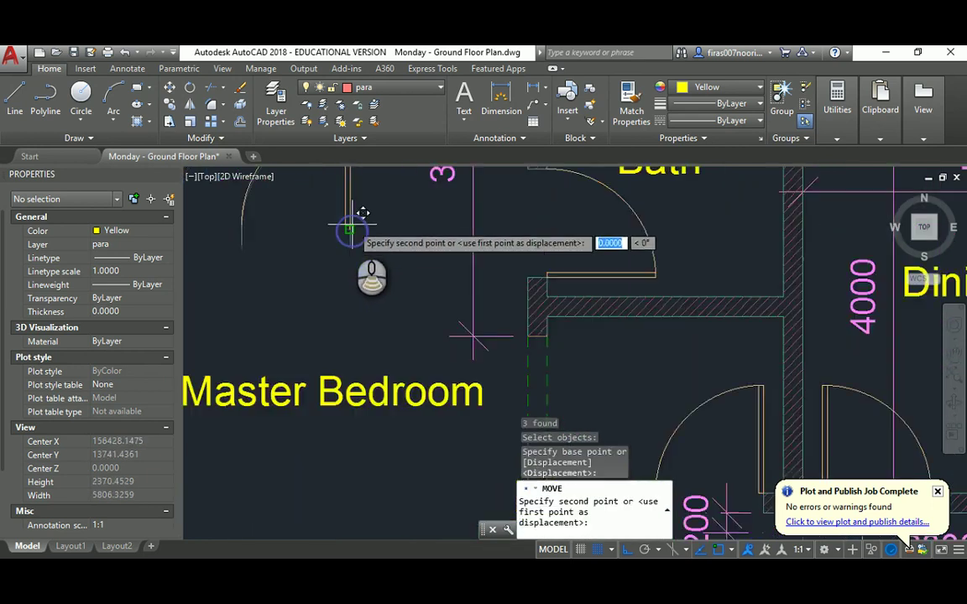
scroll(386, 366, "up", 4)
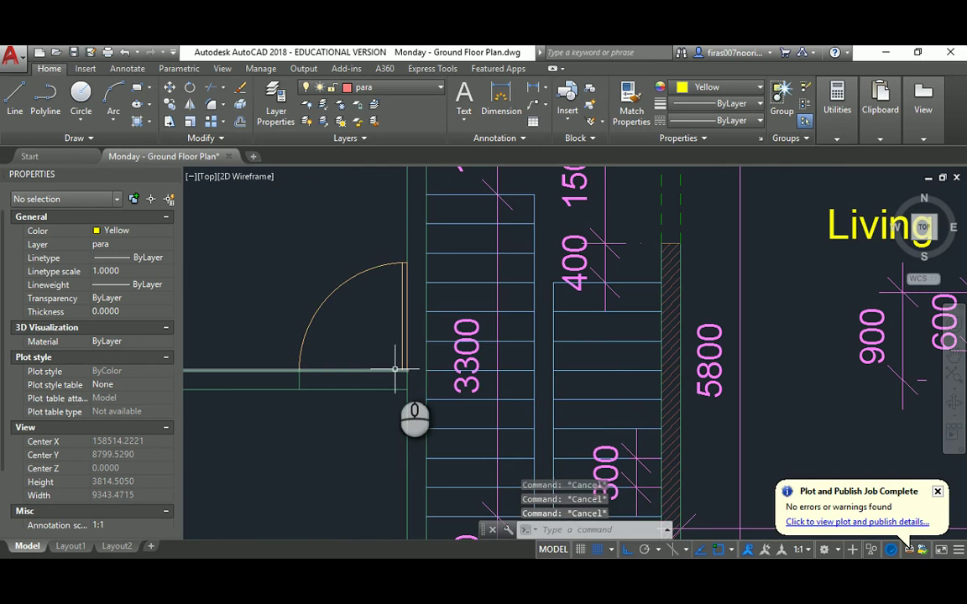
left_click(326, 235)
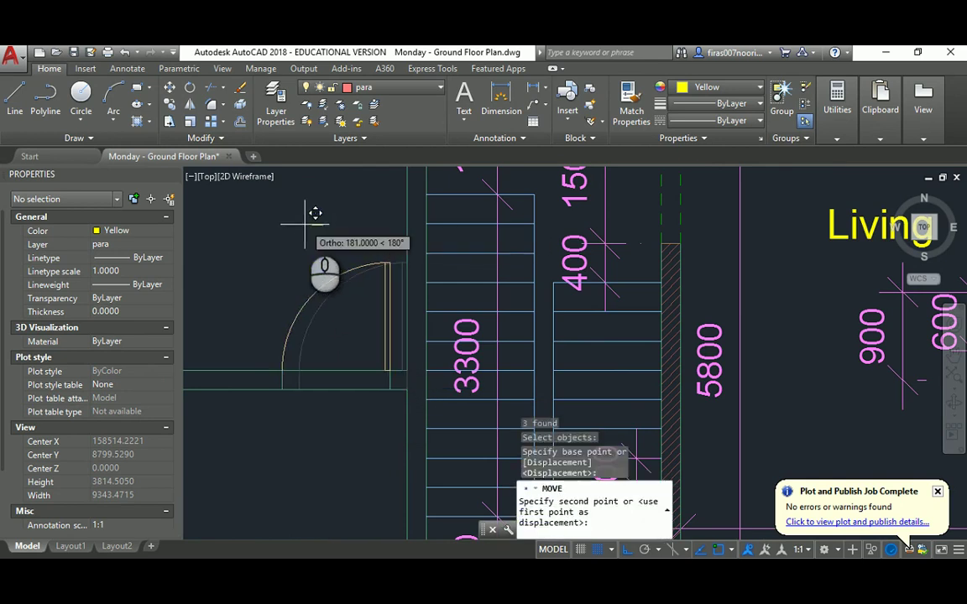
key("Return")
Trim the Master Bedroom's lower wall lines between the new door's jambs to create the opening
middle_click_drag(359, 341, 409, 315)
type("tr")
key("Return")
key("Return")
left_click(376, 393)
left_click(349, 318)
key("Escape")
key("Escape")
scroll(367, 341, "down", 4)
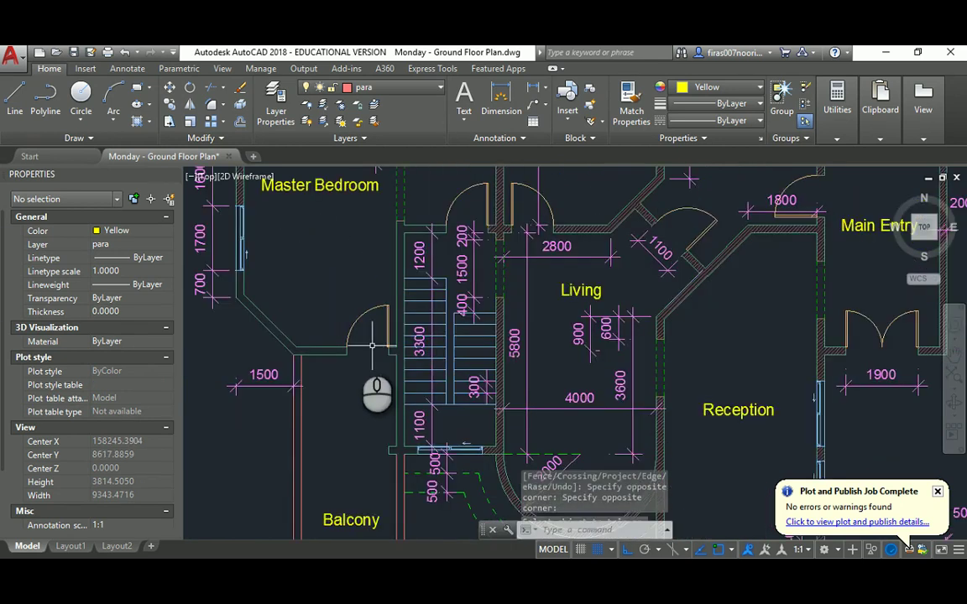
Delete the leftover wall stub projecting toward the Balcony at the stairwell's lower corner
middle_click_drag(326, 301, 353, 355)
scroll(353, 344, "down", 3)
mouse_move(384, 408)
middle_mouse_down()
mouse_move(386, 344)
mouse_move(427, 371)
mouse_move(399, 278)
middle_mouse_up()
scroll(387, 361, "up", 5)
scroll(391, 387, "up", 2)
key("Escape")
left_click(341, 397)
left_click(406, 440)
key("Delete")
Fillet the stairwell's outer side wall line with the outer line of its lower window wall
type("f")
key("Return")
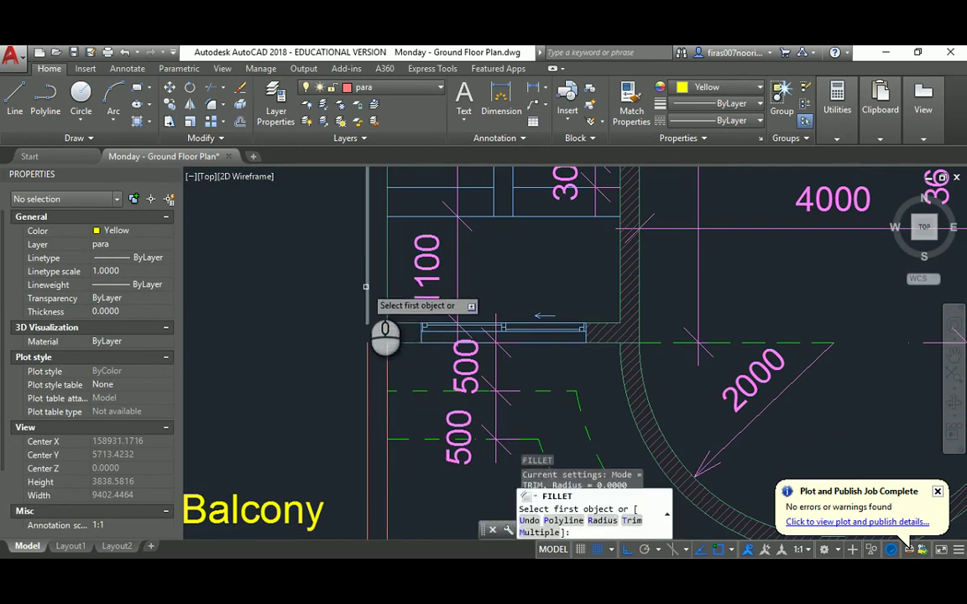
left_click(368, 288)
scroll(401, 343, "down", 5)
key("Escape")
key("Escape")
key("Escape")
Delete the two 4000 dimensions in the Dining Room and the hatch of its angled wall toward the Kitchen
middle_click_drag(343, 279, 399, 377)
scroll(399, 376, "down", 2)
middle_click_drag(366, 270, 367, 338)
middle_click_drag(344, 228, 323, 267)
scroll(458, 296, "up", 2)
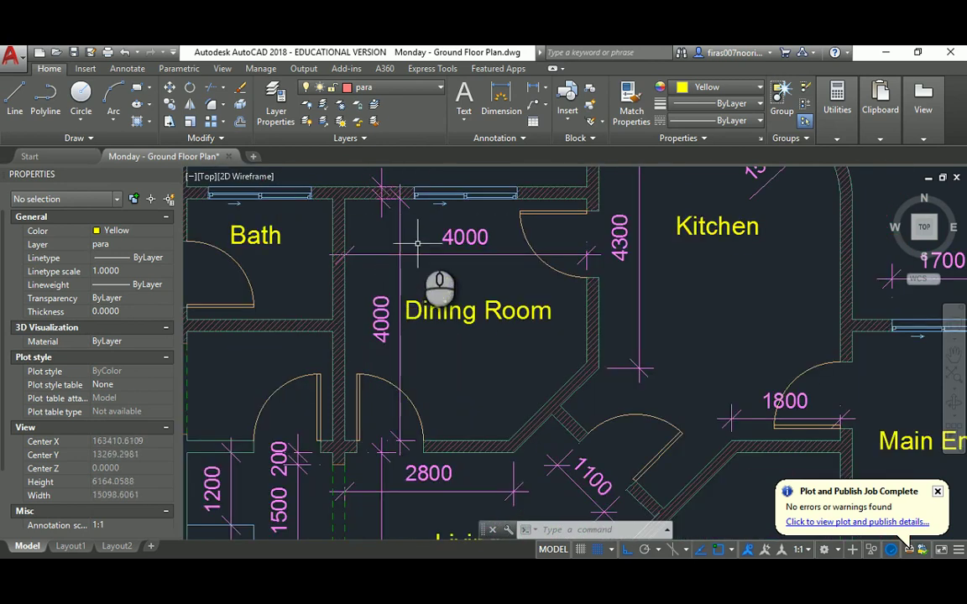
left_click(414, 240)
left_click(392, 265)
key("Delete")
left_click(594, 304)
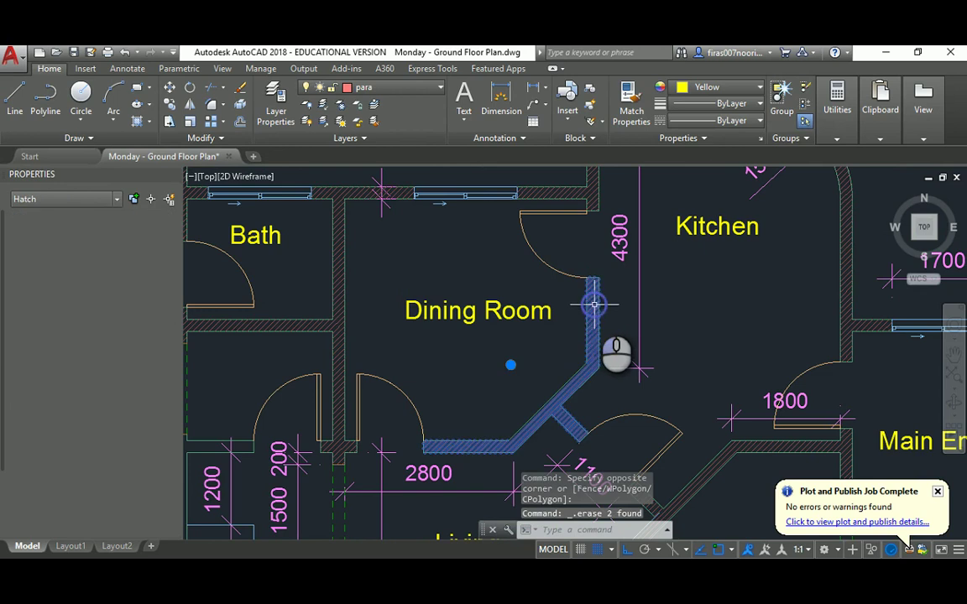
key("Delete")
Try to delete the door between the Dining Room and Kitchen together with the wall objects around it
left_click(492, 282)
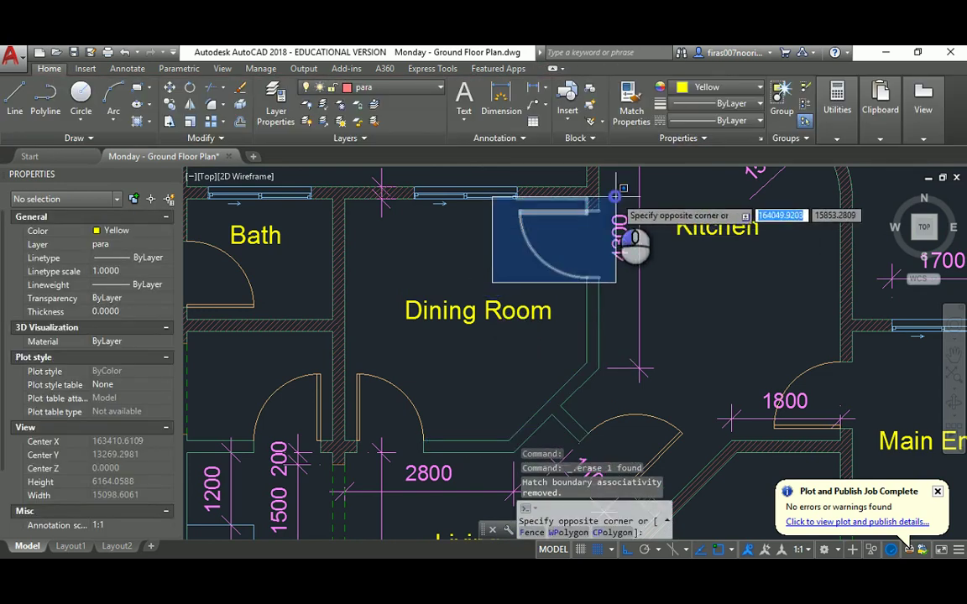
left_click(584, 211)
key("Delete")
mouse_move(579, 210)
middle_mouse_down()
mouse_move(538, 269)
mouse_move(495, 281)
mouse_move(535, 268)
middle_mouse_up()
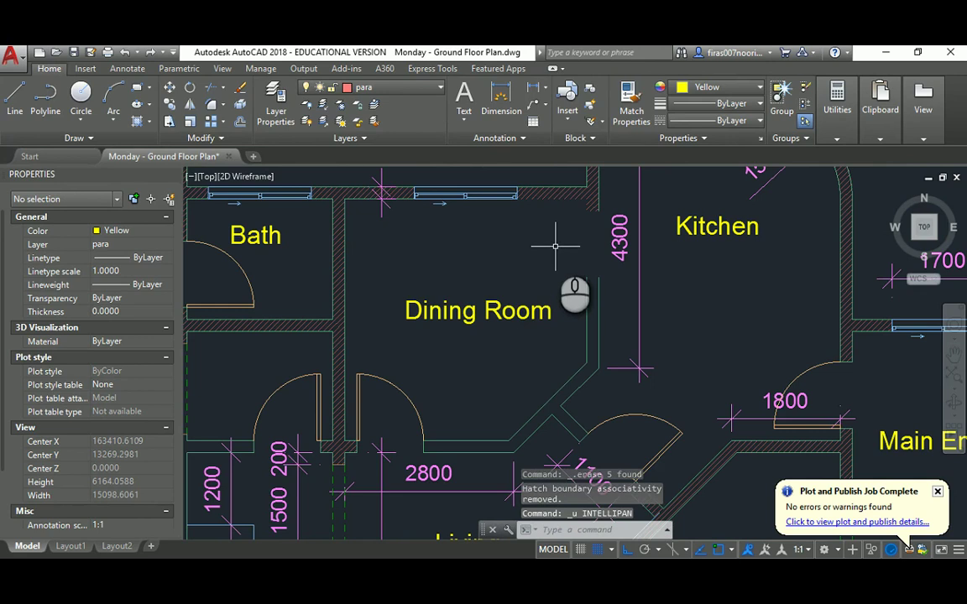
Delete the door between the Dining Room and Kitchen and the vertical wall segment below it
left_click(535, 243)
left_click(520, 250)
key("Delete")
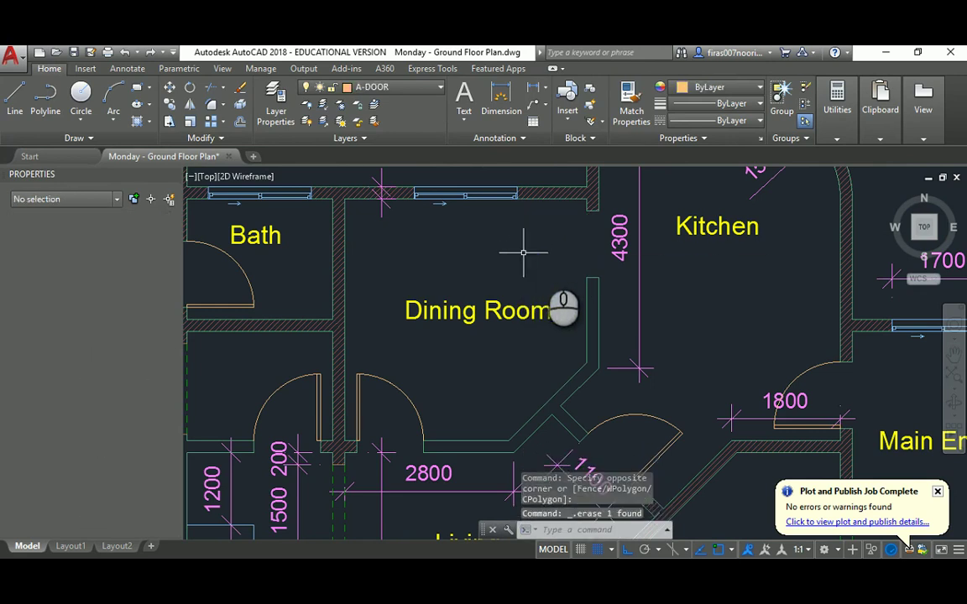
left_click(614, 275)
left_click(580, 299)
middle_click_drag(578, 344, 557, 213)
key("Delete")
Fillet the Dining Room's angled wall line with the outer line of the short return wall and delete the leftover line
type("f")
key("Return")
left_click(535, 279)
key("Escape")
left_click(555, 262)
key("Delete")
scroll(555, 262, "down", 2)
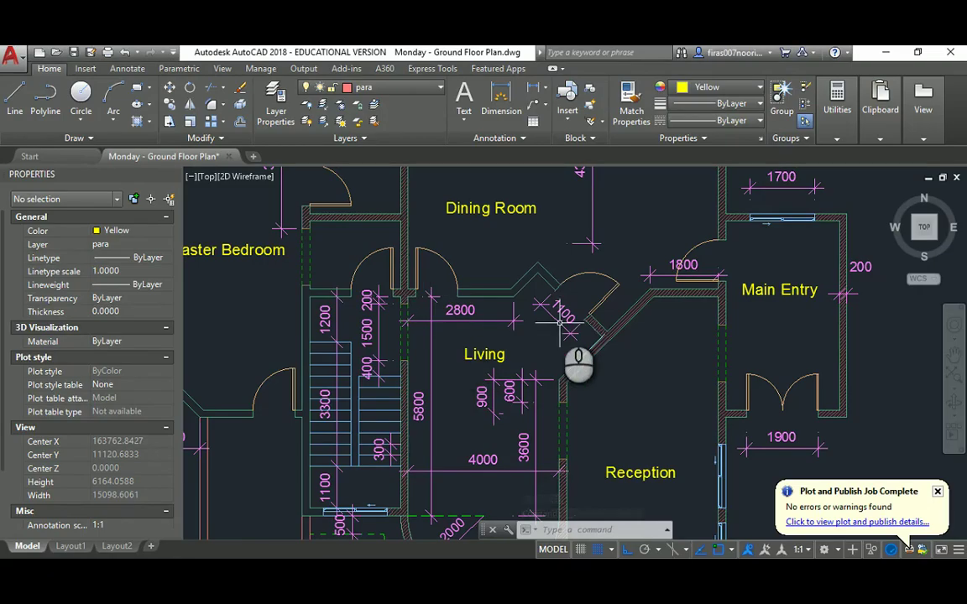
Delete the diagonal door and its jamb stub beside the 1100 dimension, plus the hatch of the Reception's angled wall
left_click(546, 255)
left_click(641, 369)
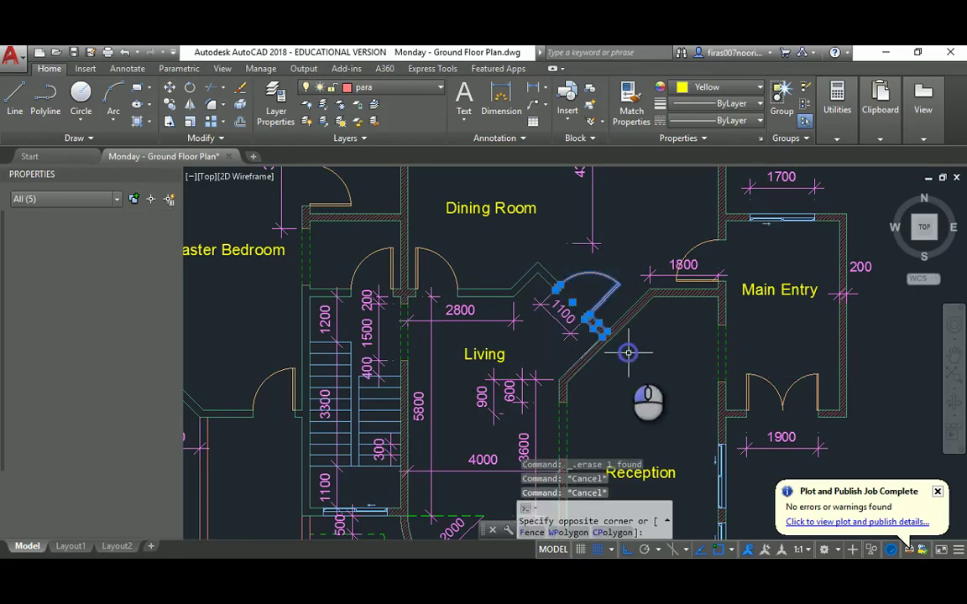
key("Delete")
left_click(595, 328)
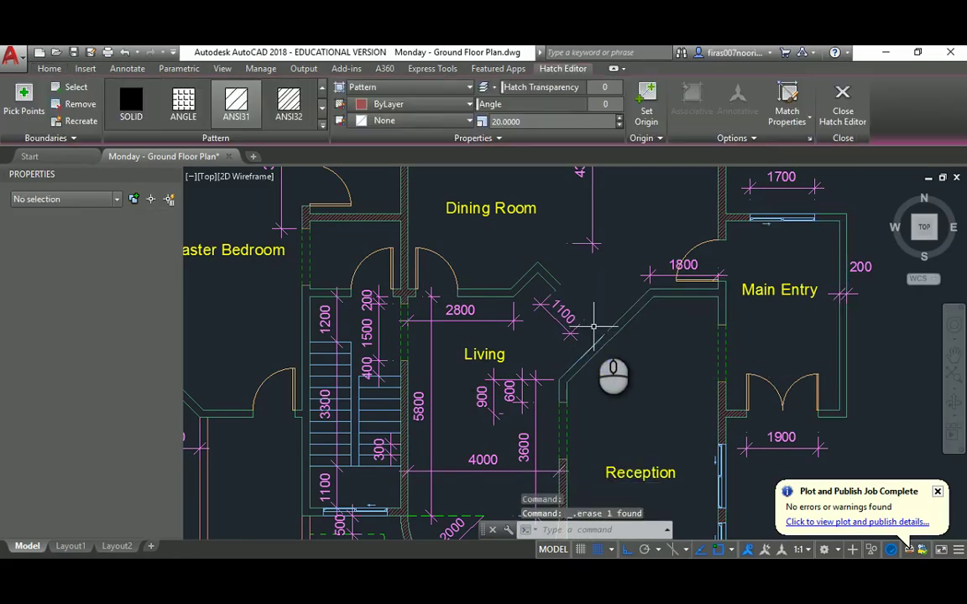
key("Delete")
Extend both lines of the short return wall beside the 1100 dimension to the Reception's angled wall
scroll(579, 323, "up", 2)
key("Escape")
key("Escape")
type("ex")
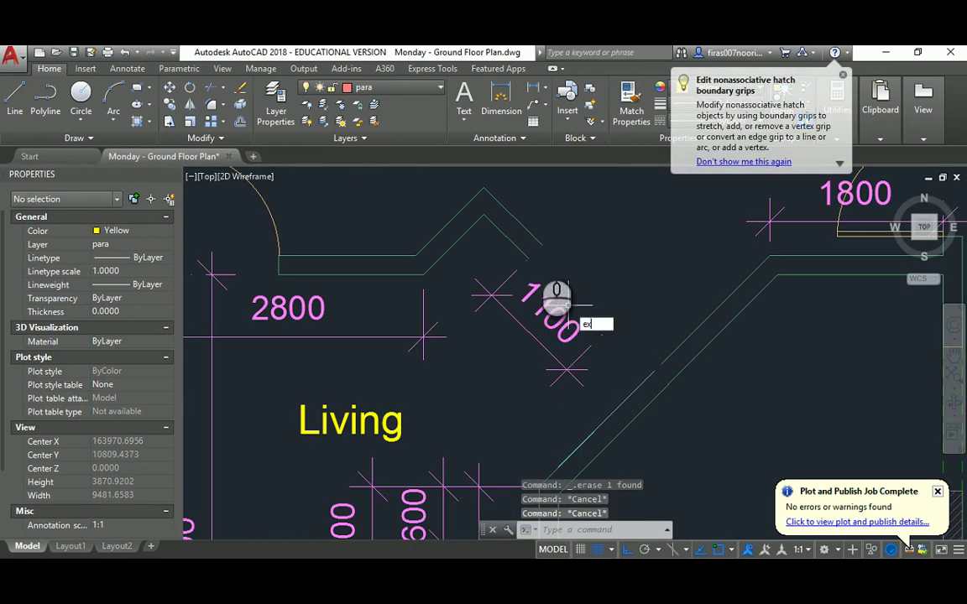
key("space")
key("space")
left_click(531, 236)
left_click(519, 251)
key("Escape")
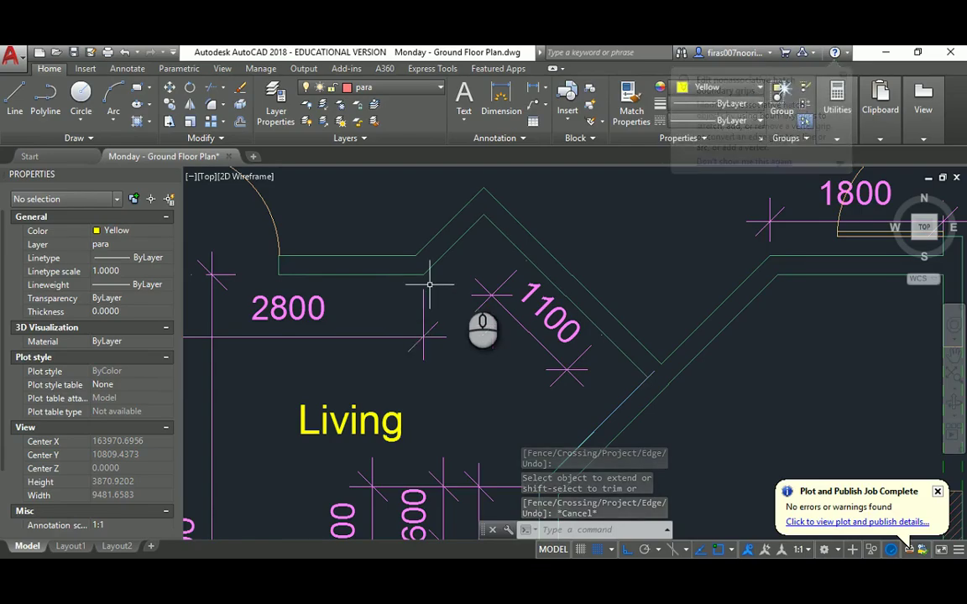
Compare the walls around Living and Dining Room with the first floor plan PDF in Acrobat Reader, and return to AutoCAD
scroll(485, 327, "down", 3)
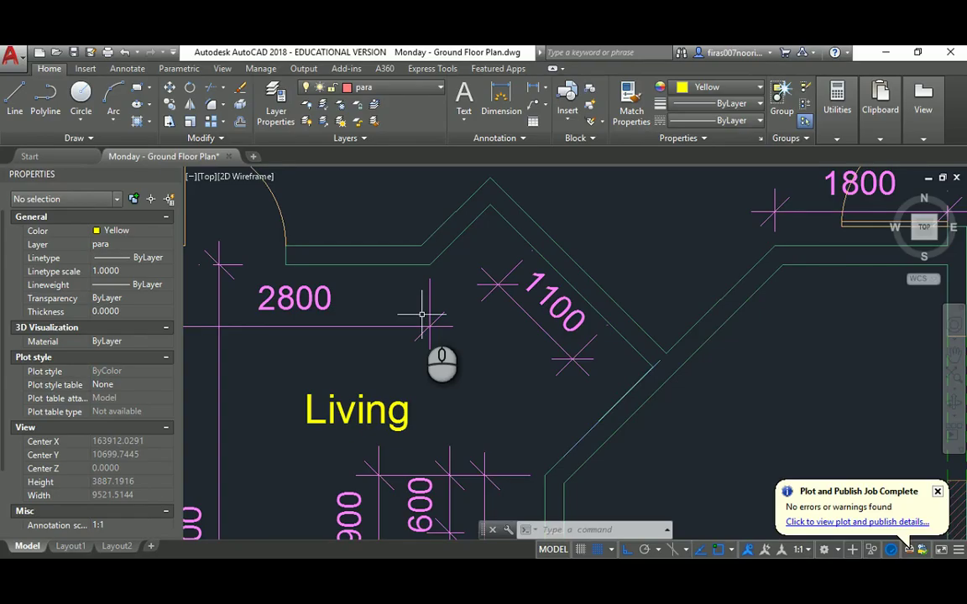
middle_click_drag(413, 310, 486, 289)
scroll(494, 267, "down", 2)
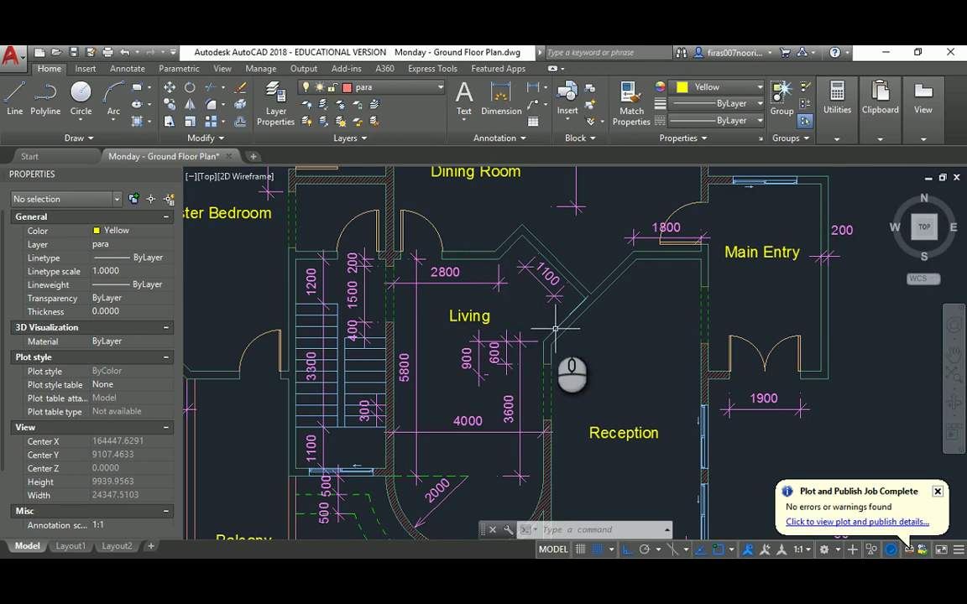
key("alt+Tab")
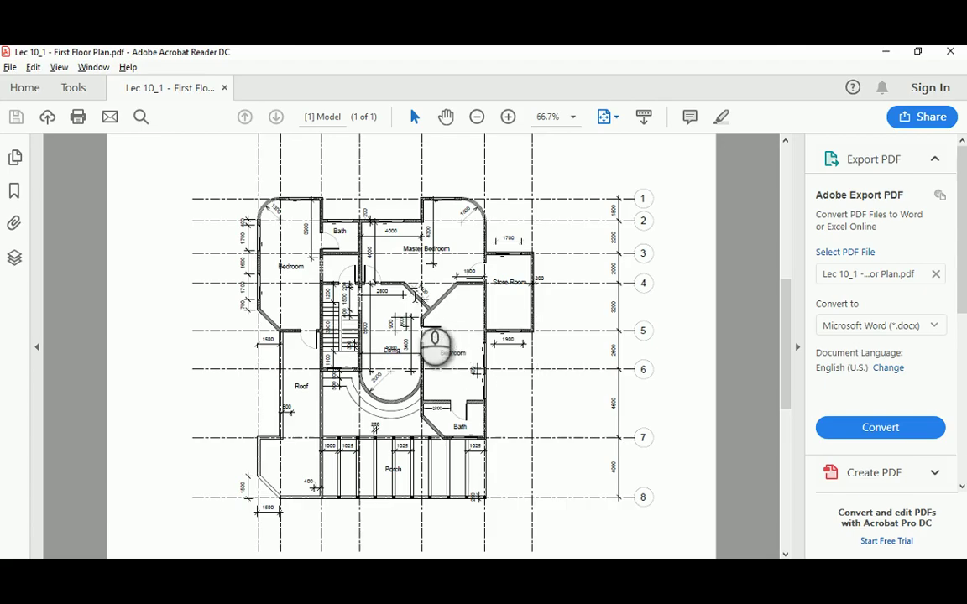
key("alt+Tab")
middle_click_drag(613, 271, 599, 303)
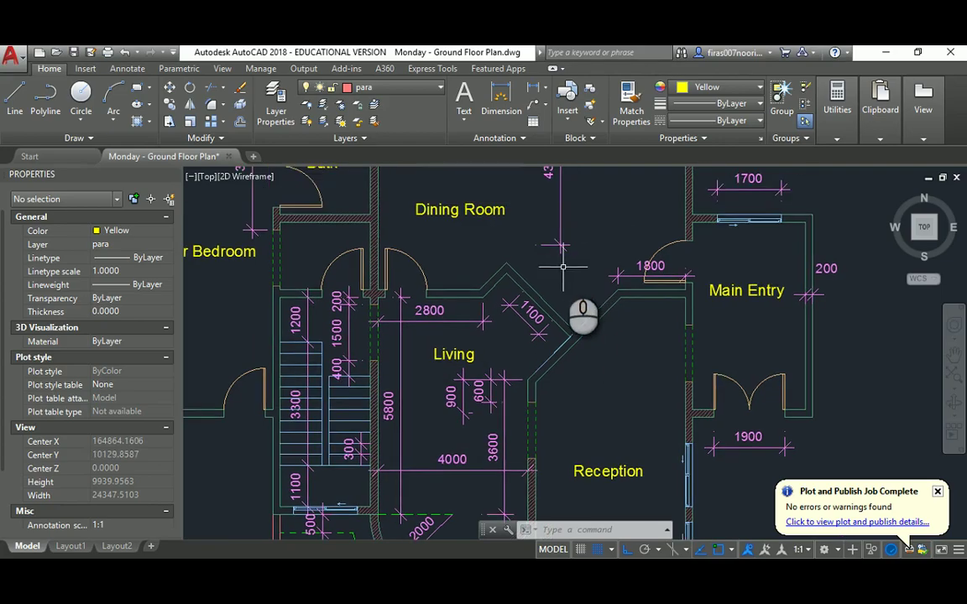
key("alt+Tab")
key("alt+Tab")
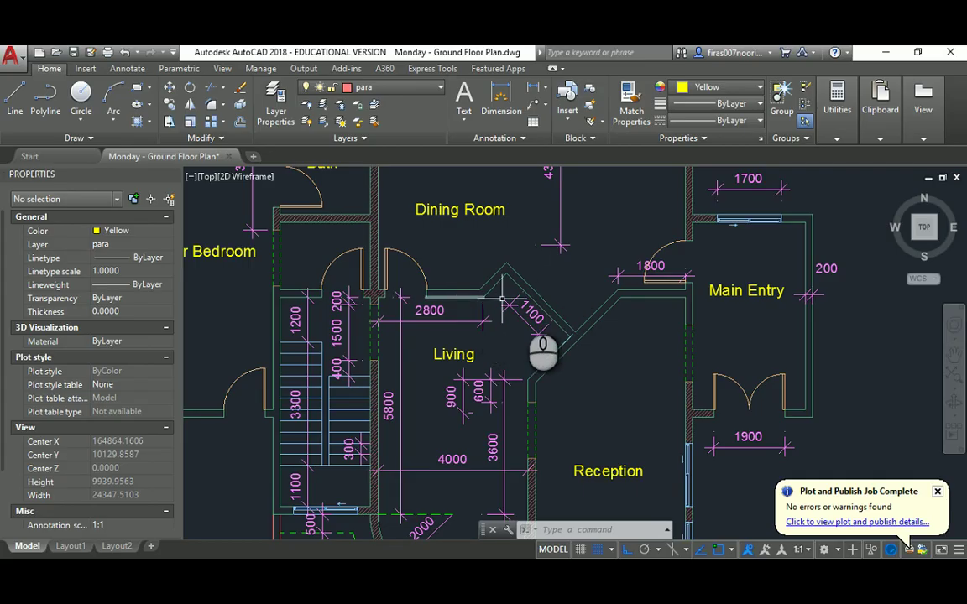
Fillet both lines of the wall above Living with the matching lines of the diagonal wall beside the 1100 dimension
type("f")
key("Return")
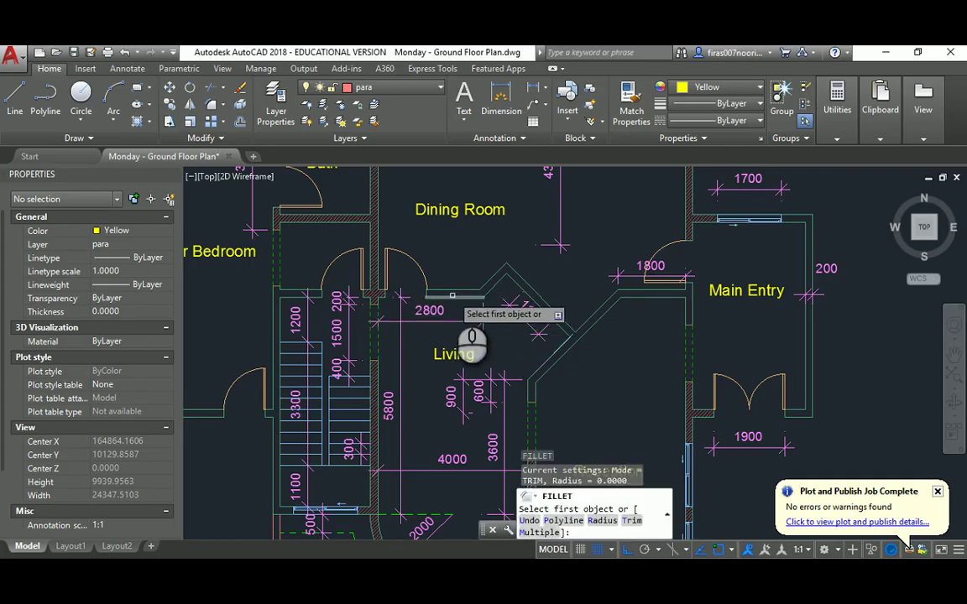
left_click(453, 296)
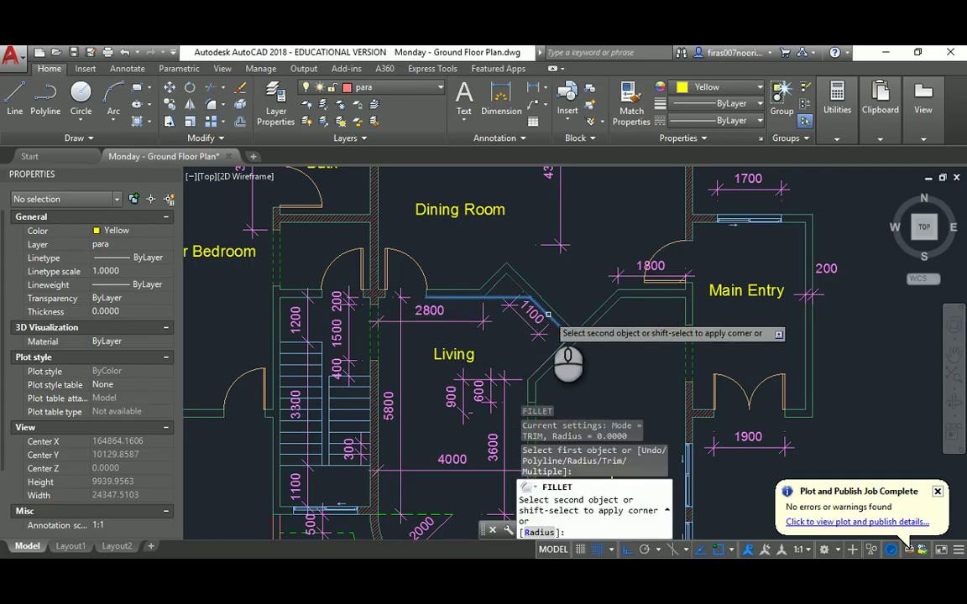
left_click(549, 319)
key("Return")
left_click(463, 289)
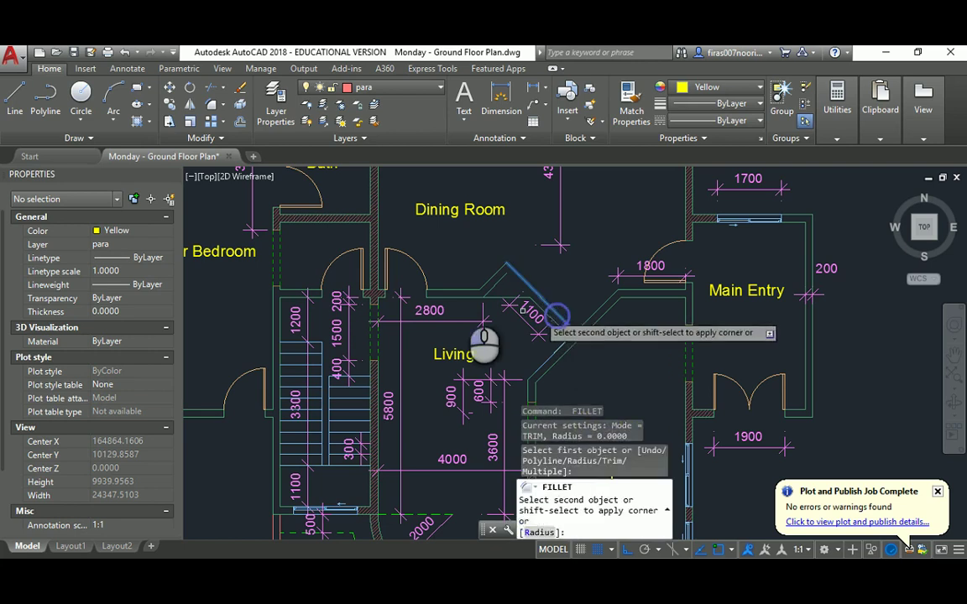
left_click(461, 290)
key("Escape")
key("Escape")
Delete the two leftover diagonal lines above the new wall corner and the 1100 dimension
left_click(521, 257)
left_click(499, 272)
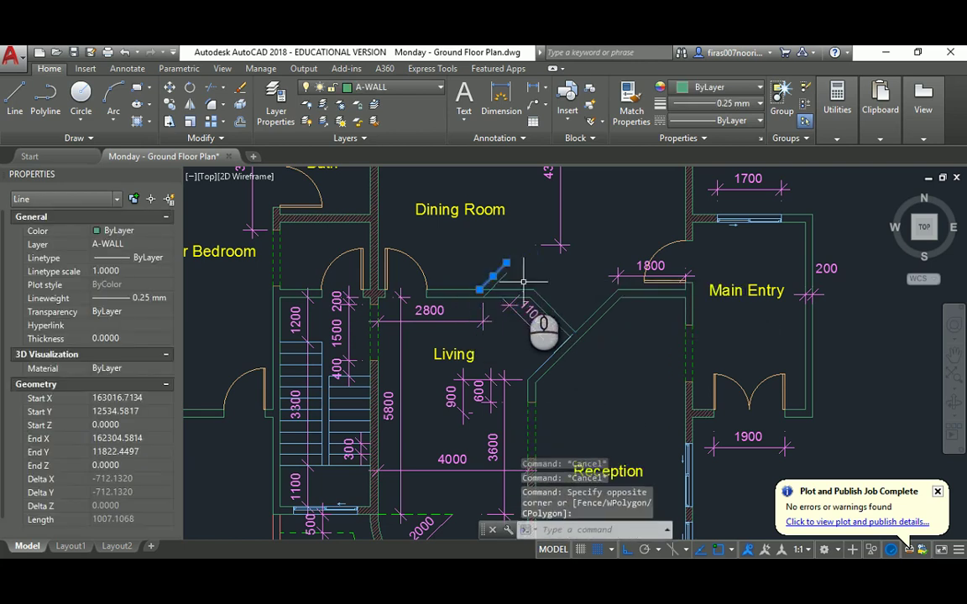
key("Delete")
left_click(511, 258)
left_click(496, 275)
key("Delete")
left_click(522, 318)
key("Delete")
Stretch the right end of the 2800 dimension above Living to the new wall corner
left_click(485, 317)
left_click(482, 298)
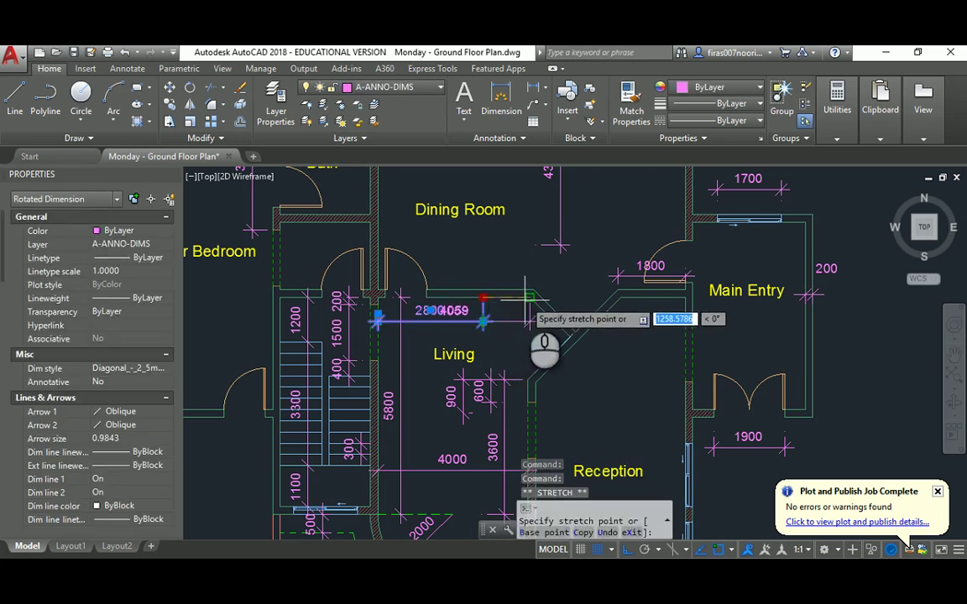
left_click(527, 299)
scroll(492, 301, "down", 2)
key("Escape")
key("Escape")
Check the first floor plan PDF in Acrobat Reader, return to AutoCAD and delete the thin detail line on the angled wall junction
key("alt+Tab")
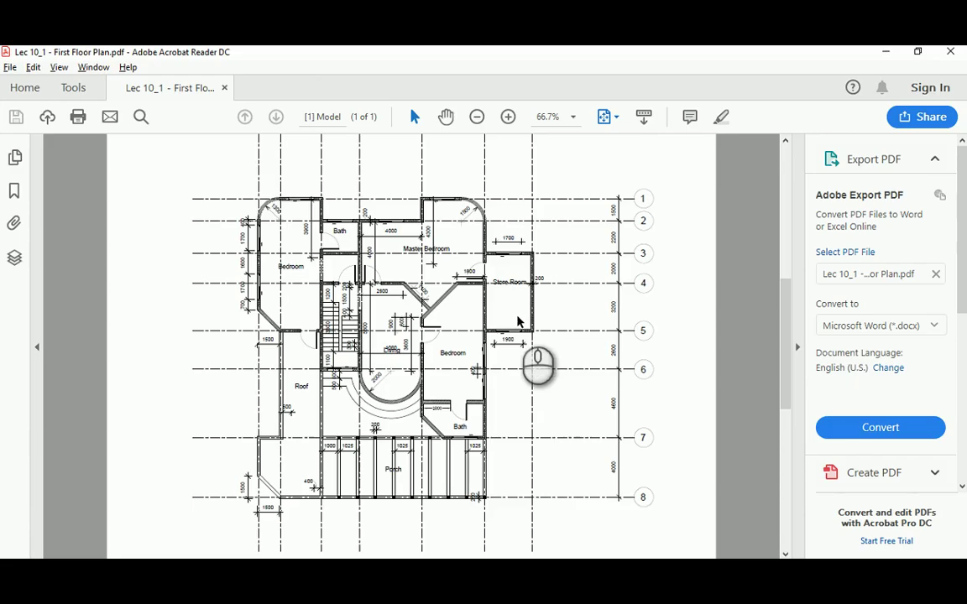
key("alt+Tab")
scroll(554, 327, "up", 5)
left_click(596, 322)
key("Delete")
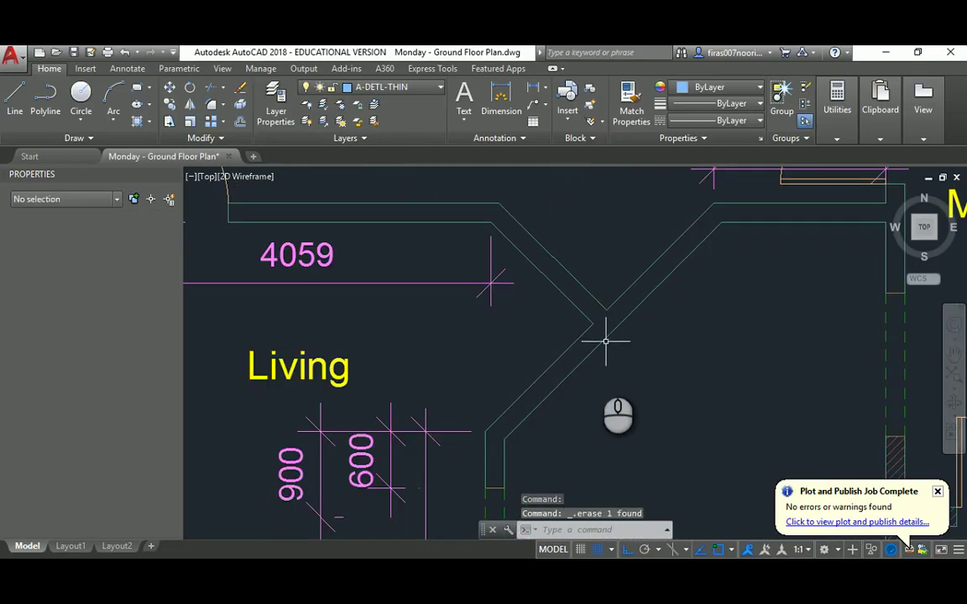
Delete the hatch of the Dining Room's upper wall where it meets the Kitchen wall
scroll(587, 327, "down", 4)
scroll(562, 319, "up", 2)
key("Escape")
key("Escape")
left_click(566, 304)
left_click(538, 339)
scroll(537, 331, "up", 4)
key("Escape")
left_click(508, 287)
key("Delete")
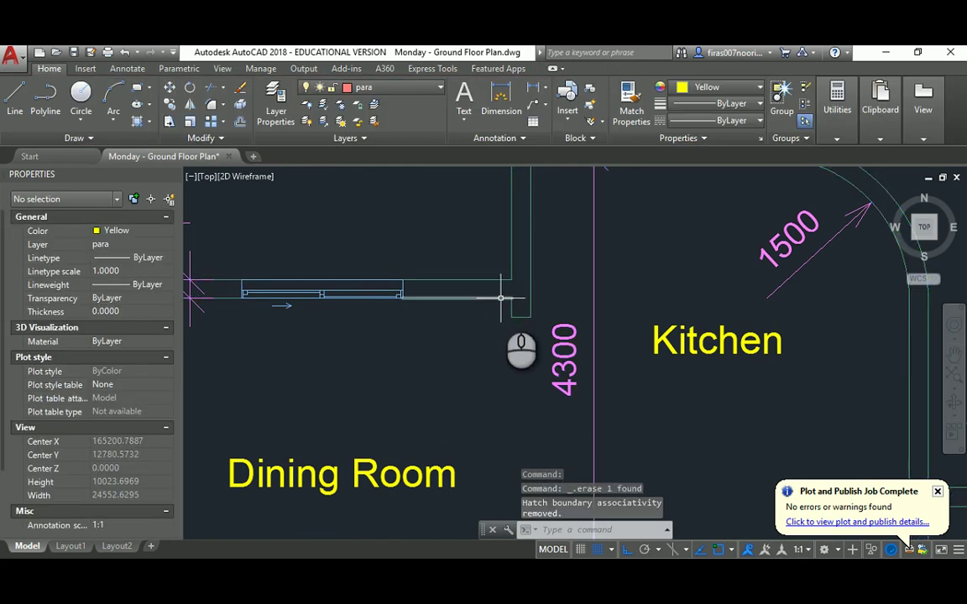
Fillet the inner line of the Dining Room's upper wall with the Kitchen-side line of the adjoining vertical wall
type("f")
key("Return")
left_click(506, 300)
left_click(529, 277)
key("Escape")
key("Escape")
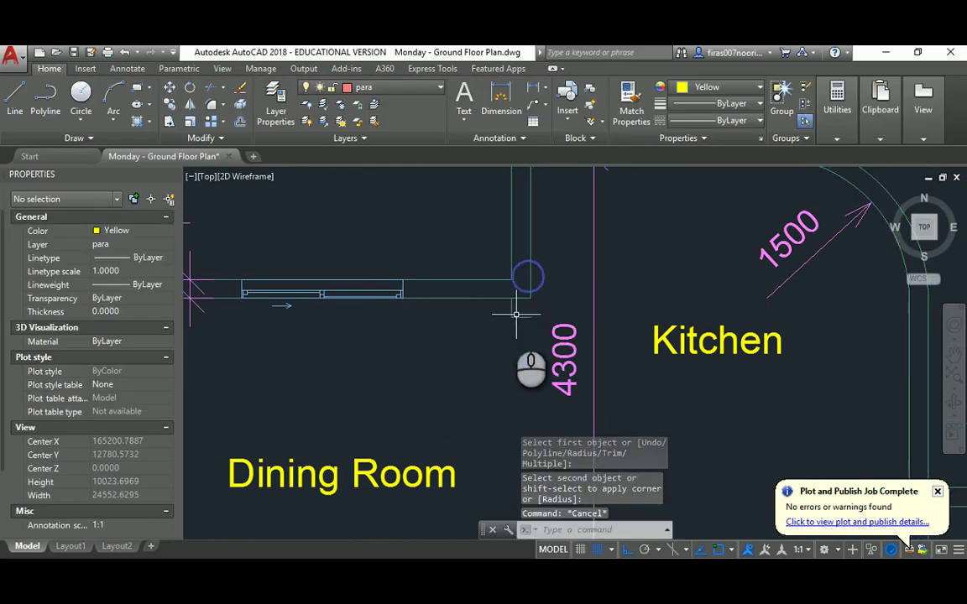
Delete the two leftover stub lines below the corner between the Dining Room and Kitchen
left_click(505, 324)
left_click(540, 288)
key("Delete")
scroll(556, 306, "down", 4)
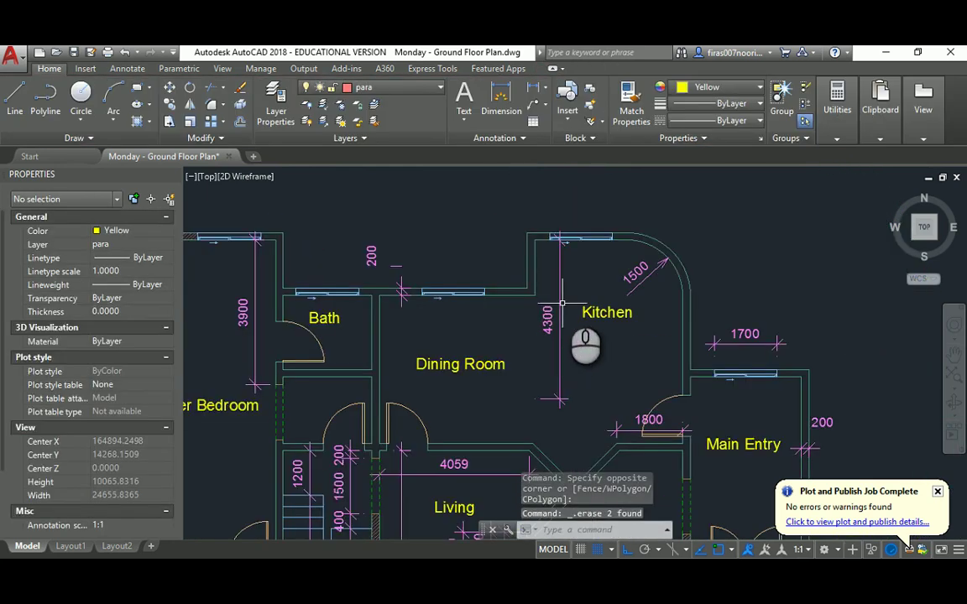
Stretch the lower end of the Kitchen's vertical 4300 dimension up to the inner line of the Dining Room's upper wall
left_click(558, 298)
left_click(540, 360)
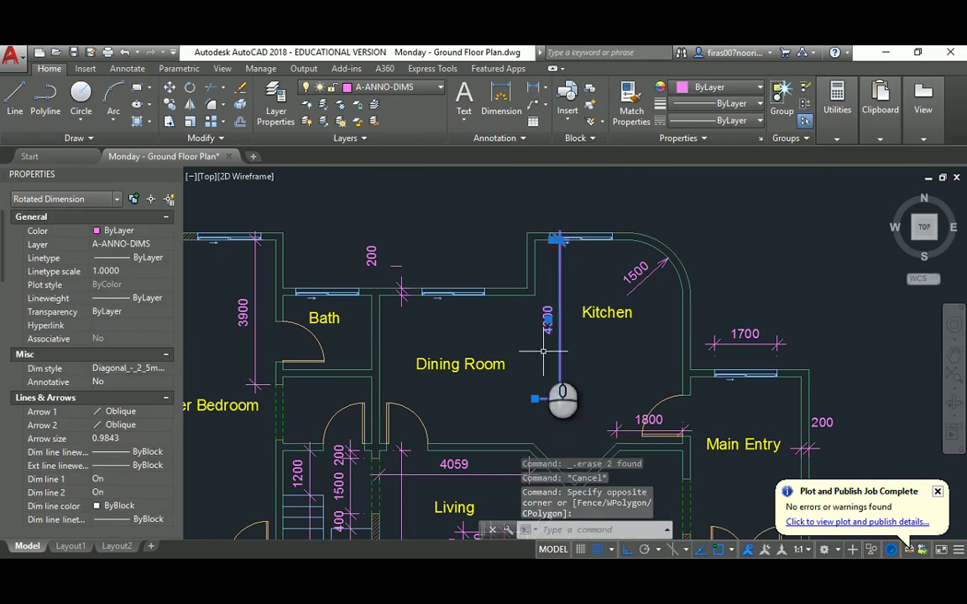
left_click(560, 399)
key("Escape")
key("Escape")
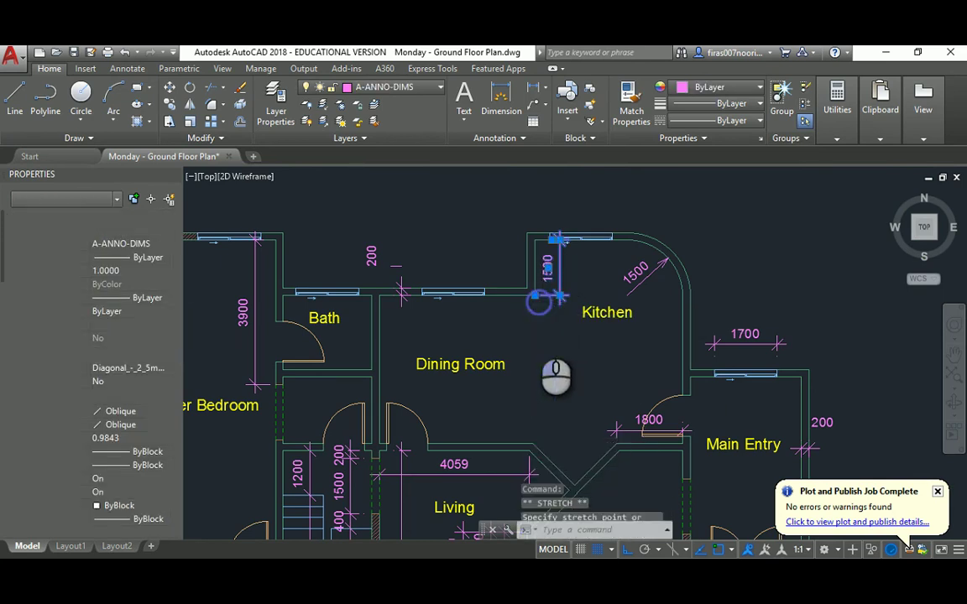
key("alt+Tab")
key("alt+Tab")
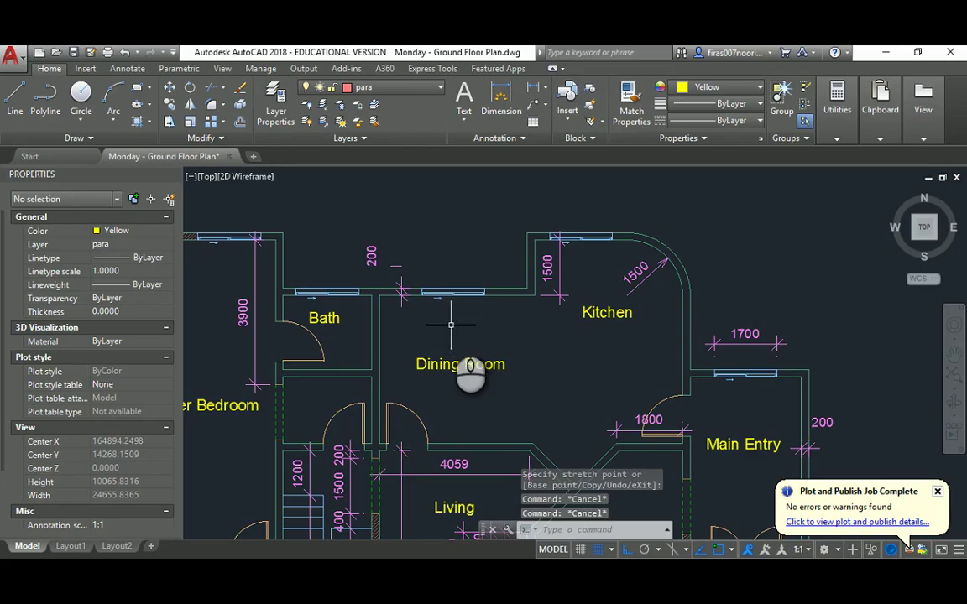
Delete the Dining Room label and copy the Master Bedroom label into the merged Dining Room and Kitchen space
middle_click_drag(440, 372, 553, 334)
left_click(552, 328)
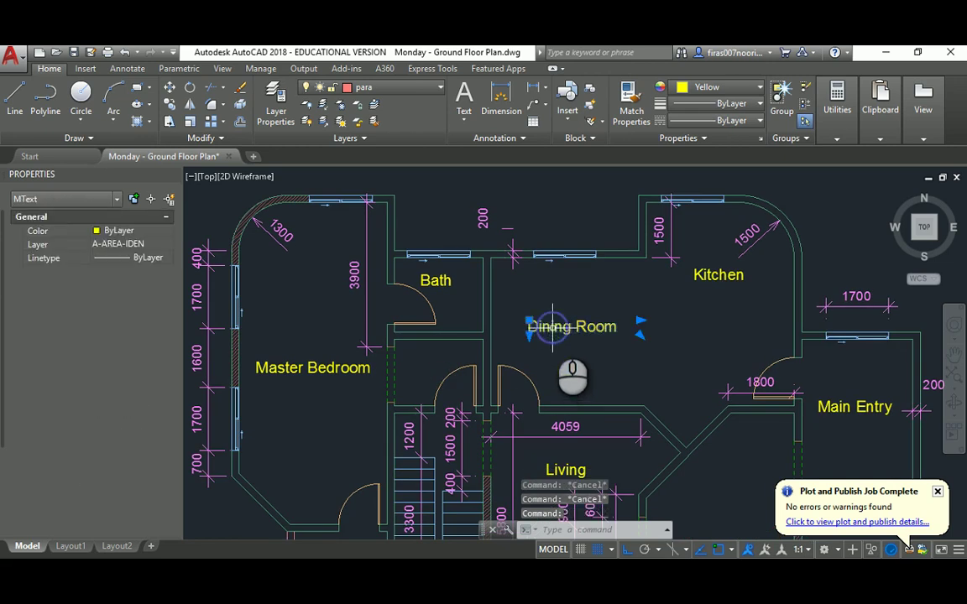
key("Delete")
key("Return")
left_click(335, 375)
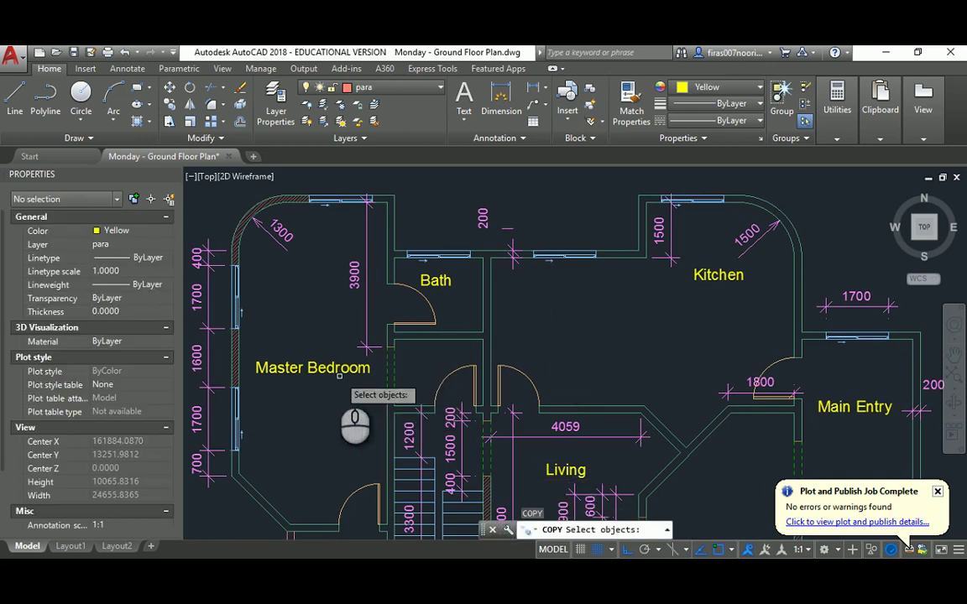
key("Return")
left_click(307, 367)
left_click(587, 338)
key("Escape")
key("Escape")
Move the copied Master Bedroom label towards the middle of the merged room and delete the Kitchen label
type("m")
key("Return")
left_click(621, 359)
key("Return")
left_click(580, 339)
left_click(577, 305)
key("Escape")
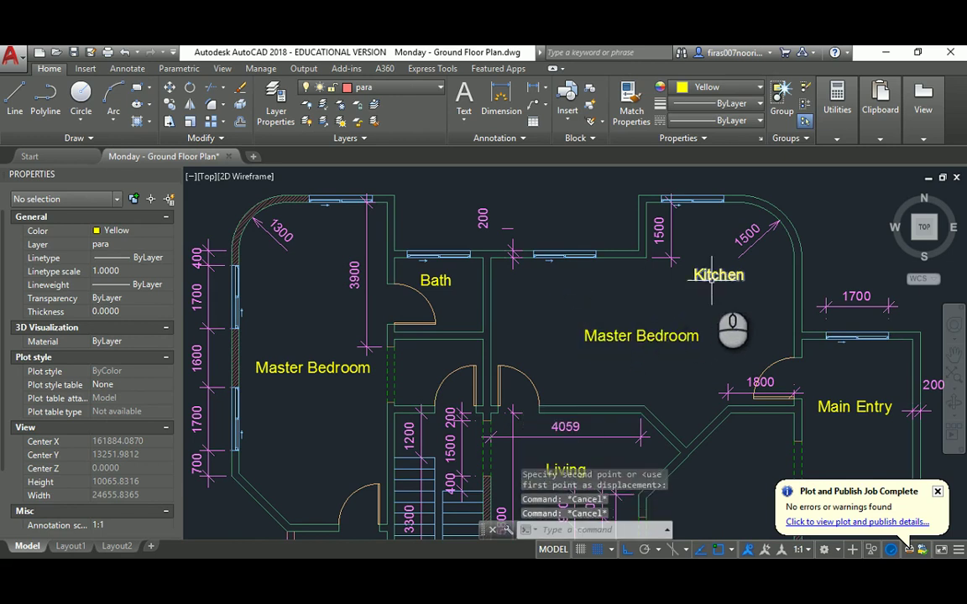
left_click(710, 276)
key("Delete")
Change the text of the Main Entry label to Store
middle_click_drag(856, 413, 705, 330)
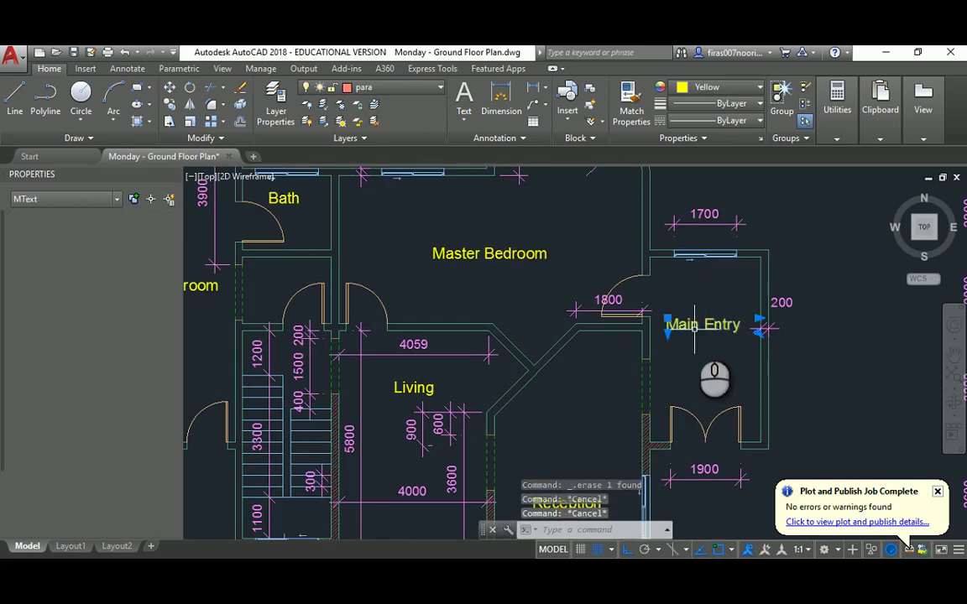
key("Escape")
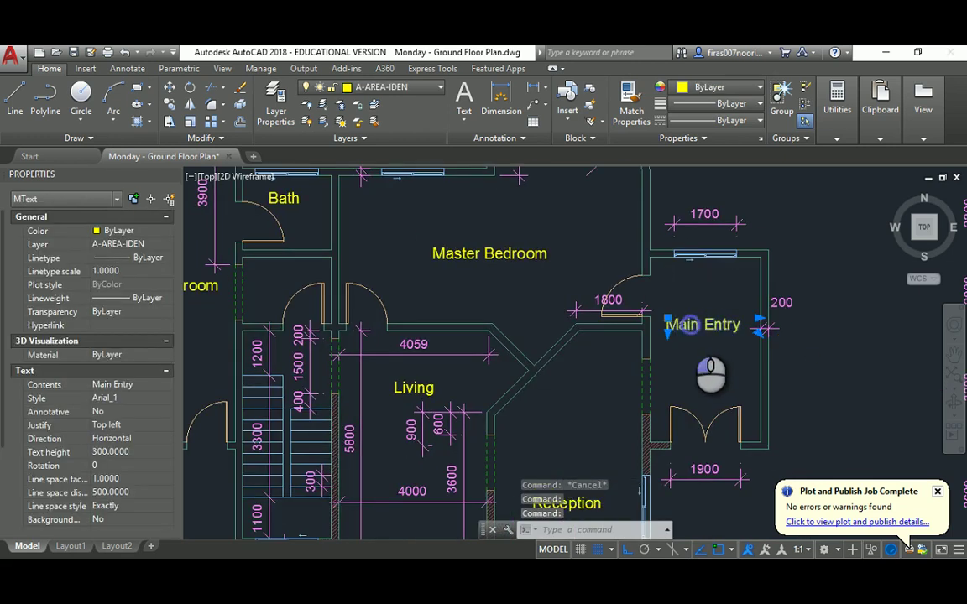
double_click(695, 333)
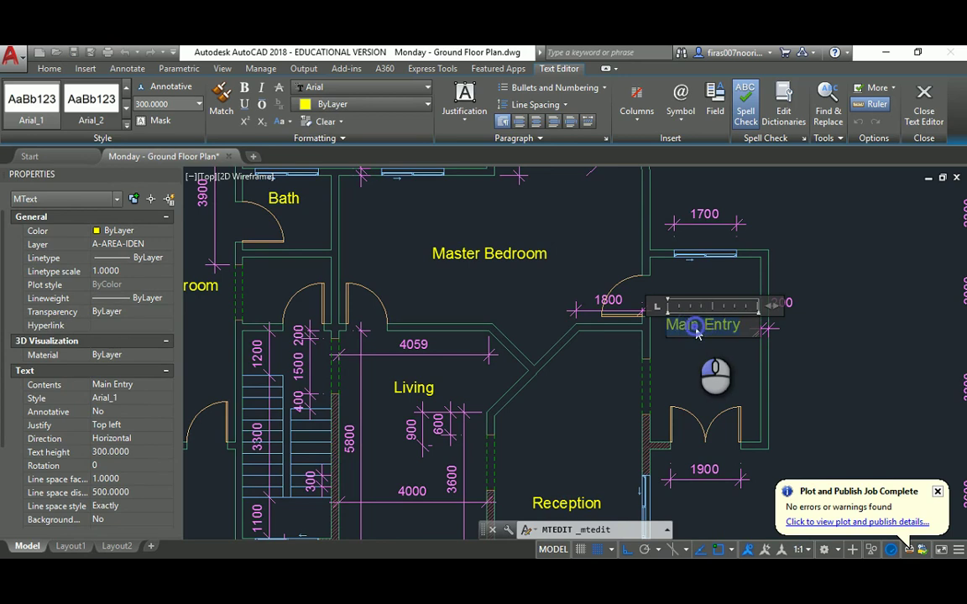
left_click(797, 354)
Delete the double door in the lower wall of the Store room
left_click(692, 406)
left_click(688, 413)
key("Delete")
left_click(743, 327)
key("Delete")
Copy the window from the Store's upper wall into the former door opening in its lower wall
type("ct o")
key("Return")
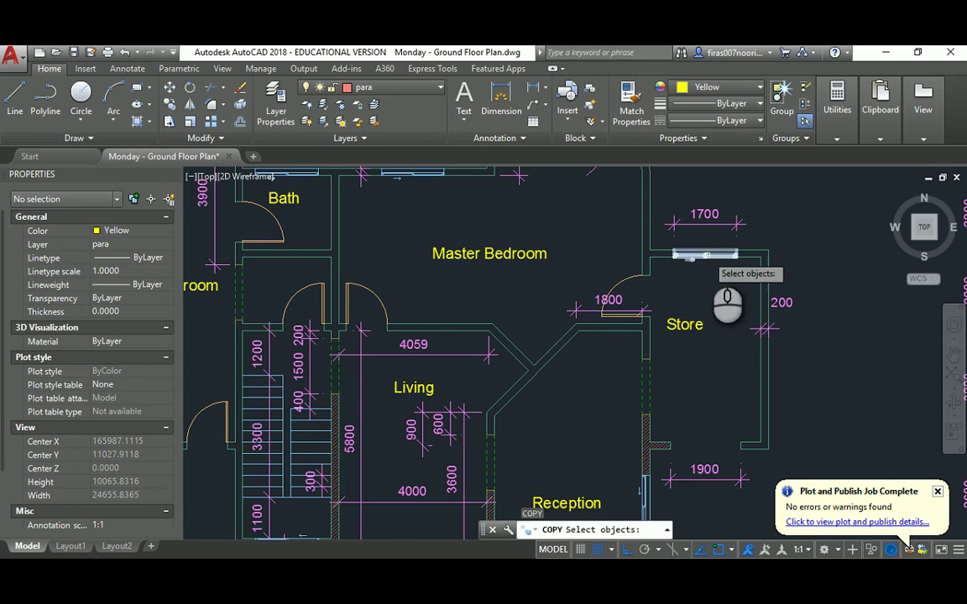
left_click(714, 254)
scroll(748, 268, "up", 3)
key("Return")
key("Escape")
key("Return")
left_click(555, 206)
left_click(771, 254)
key("Return")
left_click(716, 223)
scroll(720, 231, "down", 5)
scroll(712, 324, "up", 9)
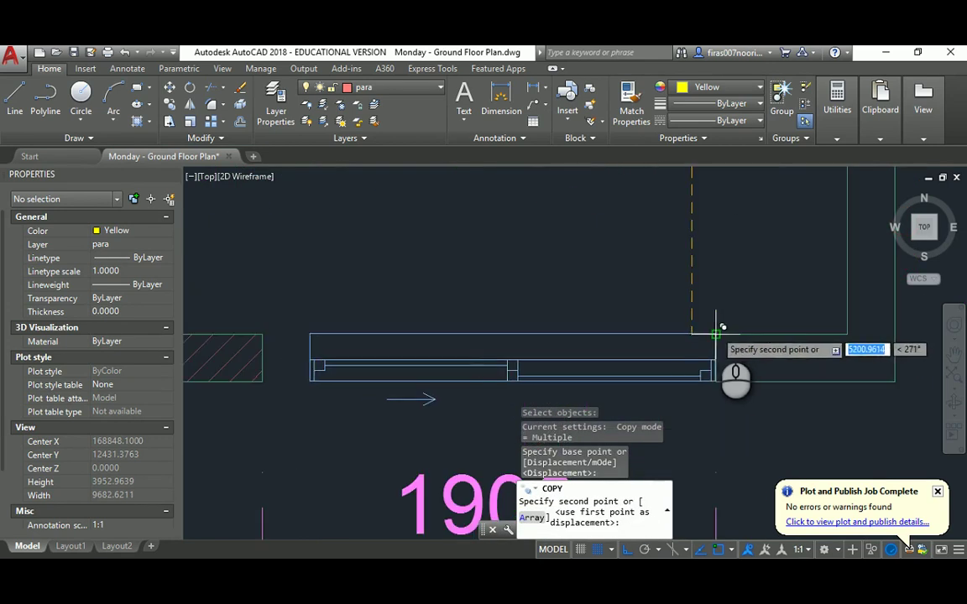
left_click(696, 331)
key("Escape")
key("Escape")
Delete the end lines on both sides of the former door opening and the hatch of the adjoining wall
left_click(701, 314)
left_click(737, 392)
scroll(737, 386, "down", 2)
key("Delete")
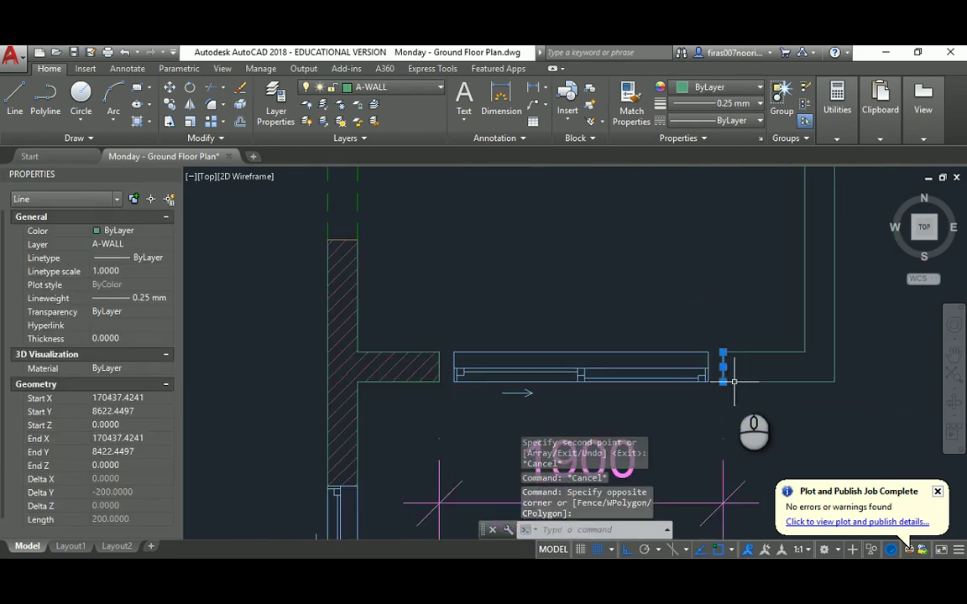
left_click(418, 367)
left_click(404, 363)
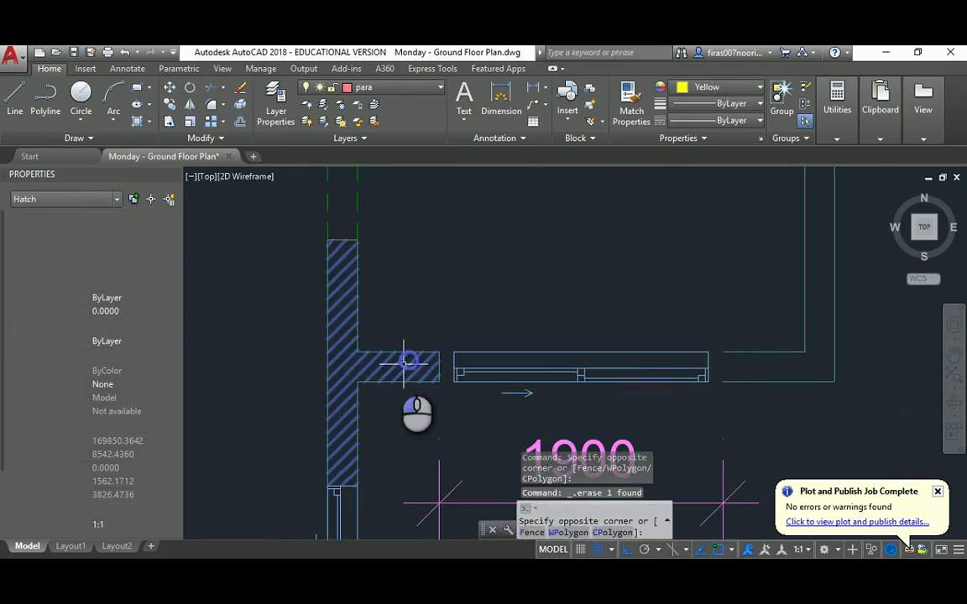
key("Delete")
left_click(411, 329)
left_click(449, 395)
key("Escape")
Extend the Store's lower wall lines on both sides up to the copied window
type("ex")
key("space")
key("space")
left_click(425, 352)
left_click(414, 395)
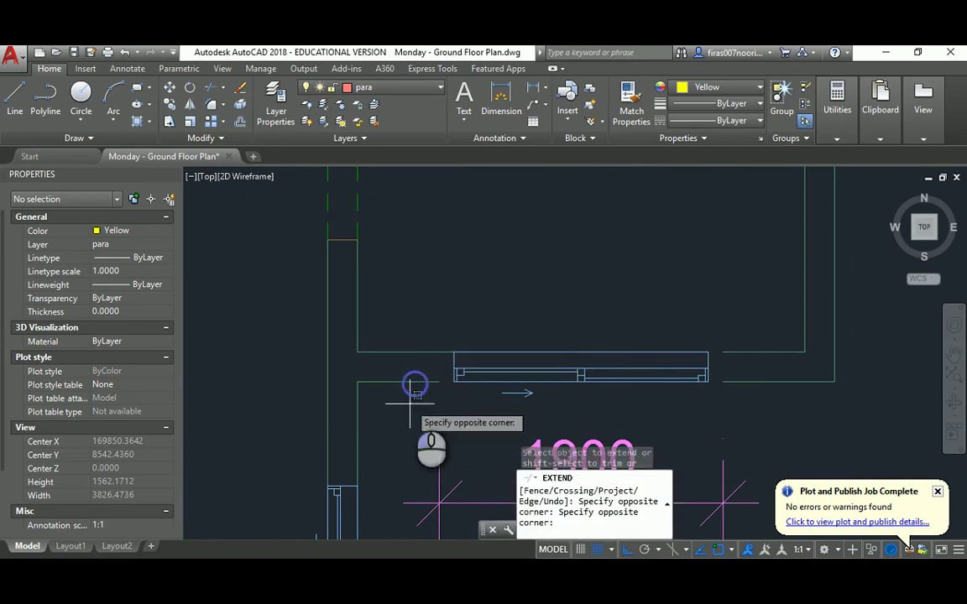
left_click(398, 376)
left_click(749, 328)
left_click(740, 396)
key("Escape")
key("Escape")
type("tr")
key("space")
key("space")
scroll(344, 394, "down", 5)
key("Escape")
Delete the 1900 dimension below the Store's lower wall
left_click(437, 403)
left_click(430, 413)
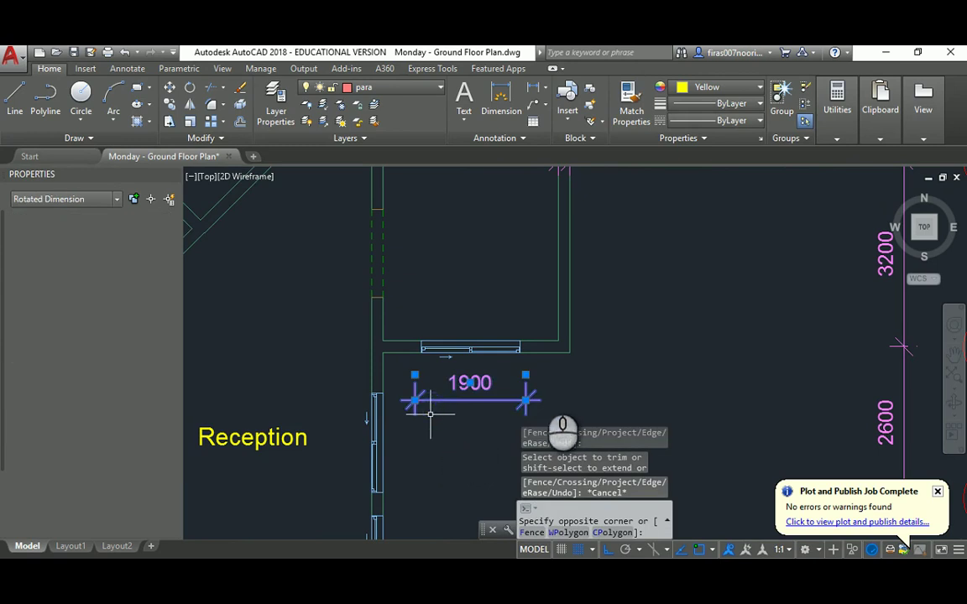
key("Delete")
scroll(538, 373, "down", 3)
middle_click_drag(534, 343, 554, 385)
Check the Store Room in the Acrobat Reader PDF, return to AutoCAD and delete the dashed opening and short wall line between Store and Reception
key("alt+Tab")
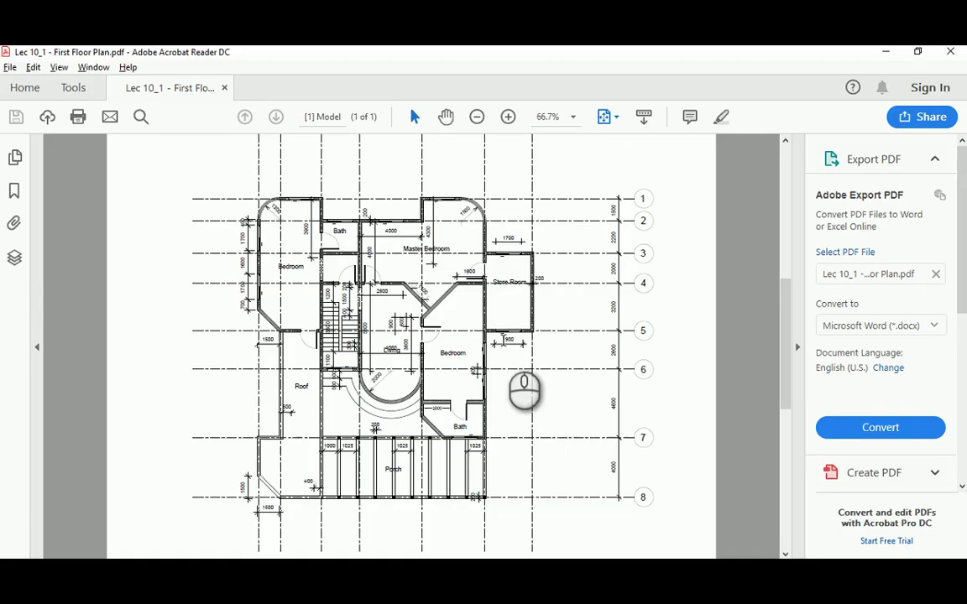
scroll(496, 331, "up", 1)
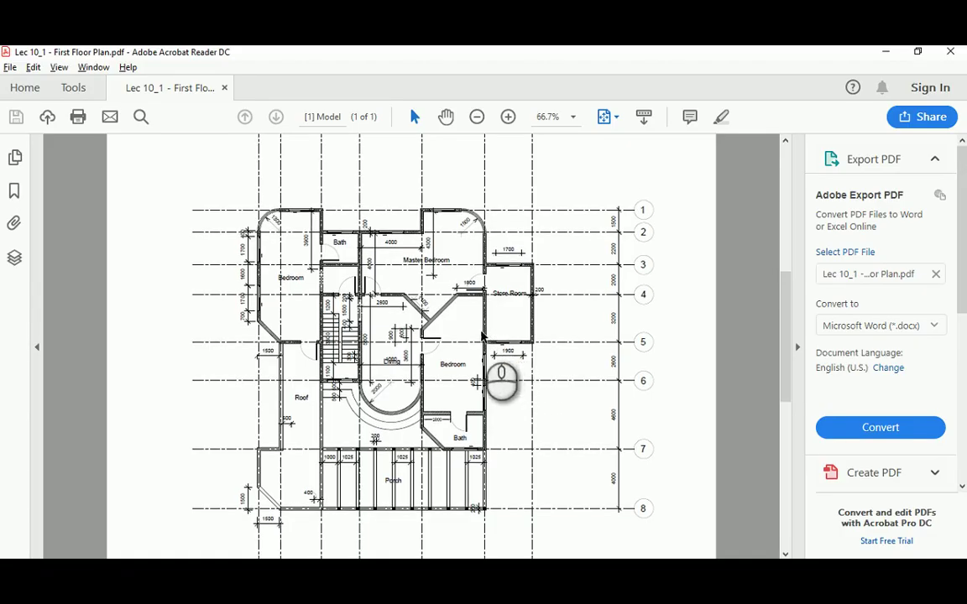
scroll(494, 344, "up", 3, "ctrl")
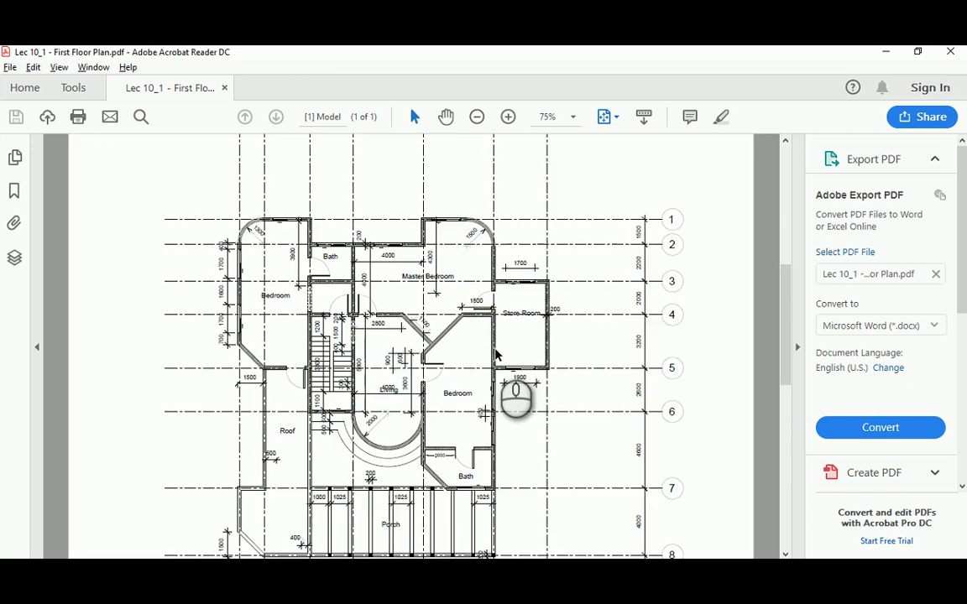
scroll(621, 390, "down", 3)
left_click_drag(620, 384, 436, 310)
key("alt+Tab")
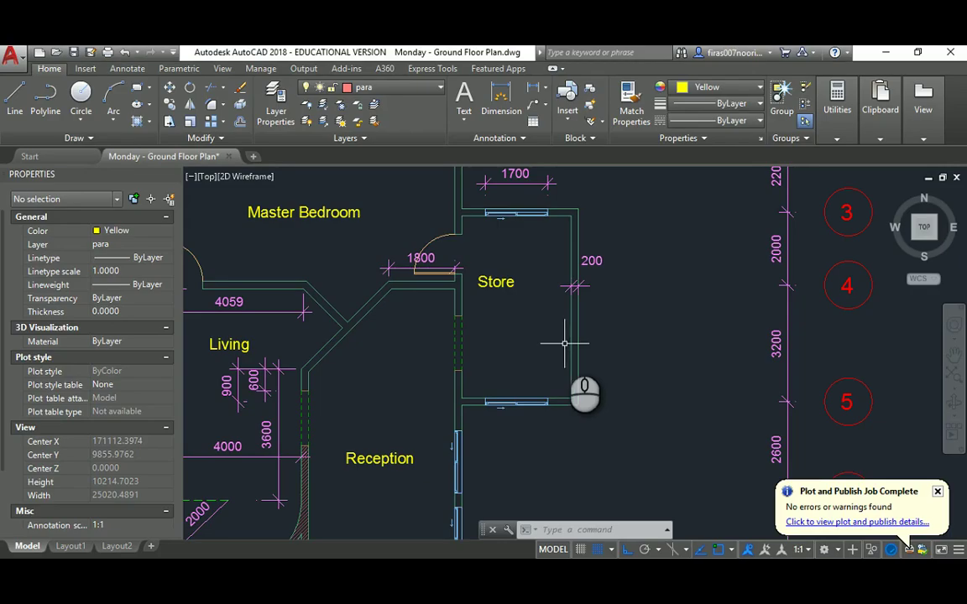
left_click(433, 387)
left_click(470, 294)
key("Delete")
left_click(461, 303)
key("Delete")
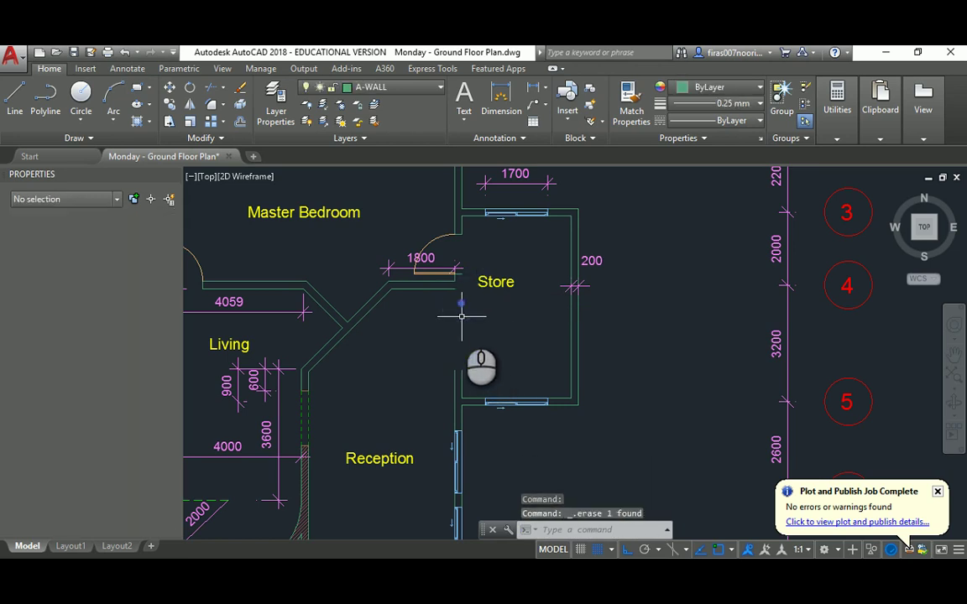
Extend the wall lines between Store and Reception upward to close the removed opening
key("Escape")
key("Escape")
key("Return")
key("Return")
left_click(474, 356)
left_click(428, 379)
key("Escape")
key("Escape")
Move the Store label closer to the middle of its room
scroll(520, 325, "down", 2)
key("Escape")
type("m")
key("Return")
left_click(508, 298)
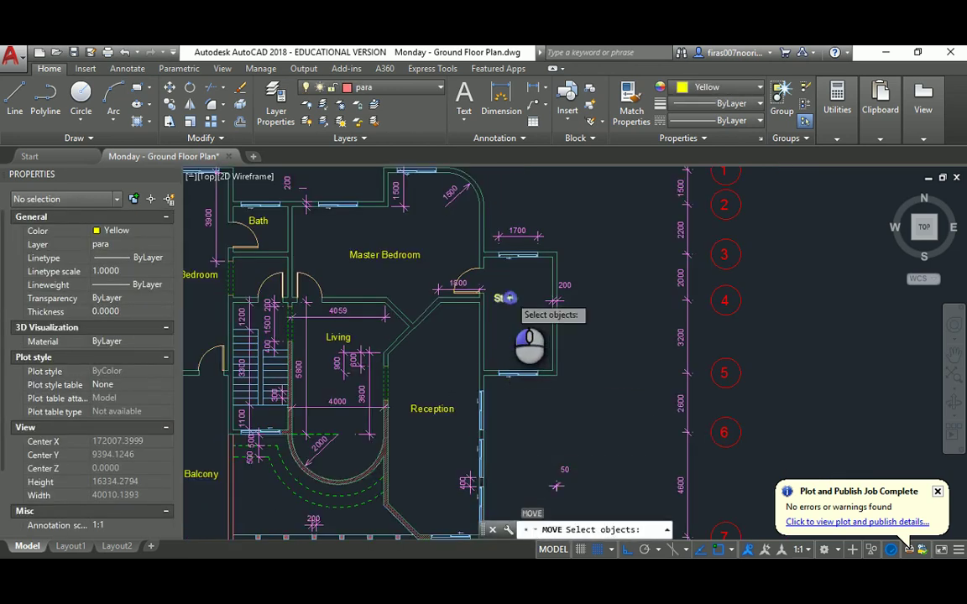
key("Return")
left_click(511, 329)
left_click(523, 329)
key("Escape")
key("Escape")
middle_click_drag(523, 329, 528, 299)
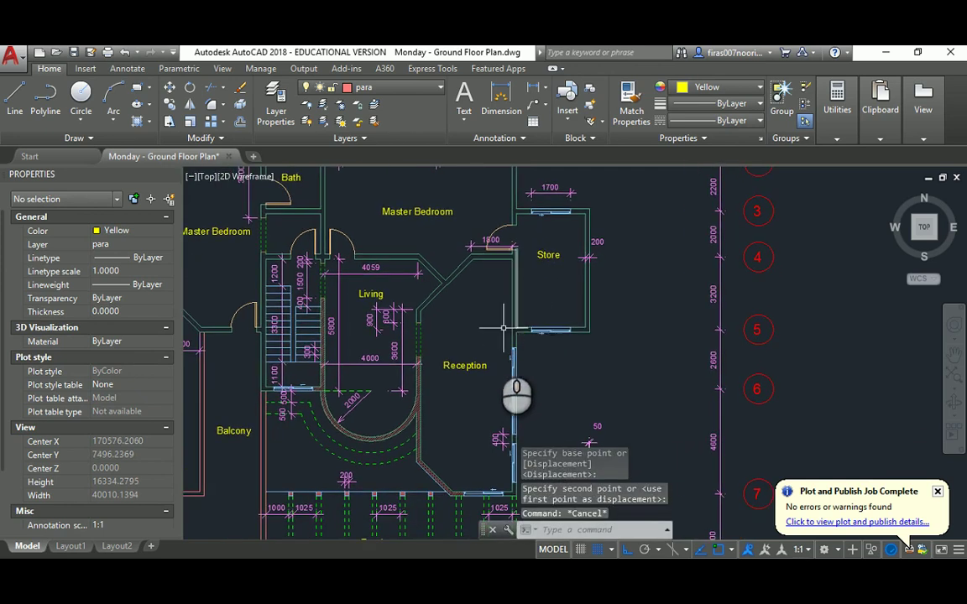
Compare the Reception with the PDF's Bedroom in Acrobat Reader and, in AutoCAD, delete its 400 dimension and the lowest window in its right wall
middle_click_drag(483, 362, 491, 347)
key("alt+Tab")
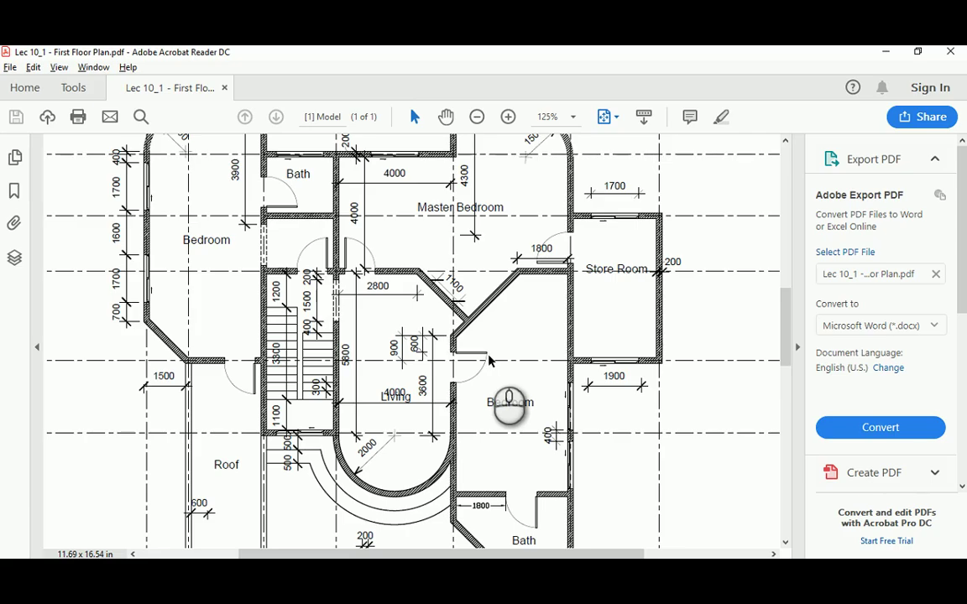
scroll(504, 369, "down", 1)
scroll(515, 363, "down", 2)
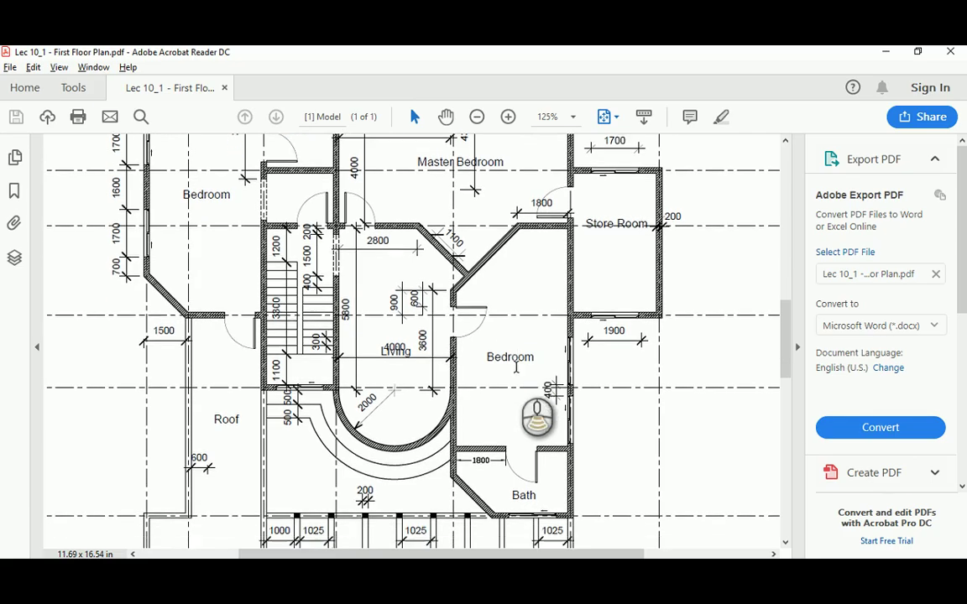
key("alt+Tab")
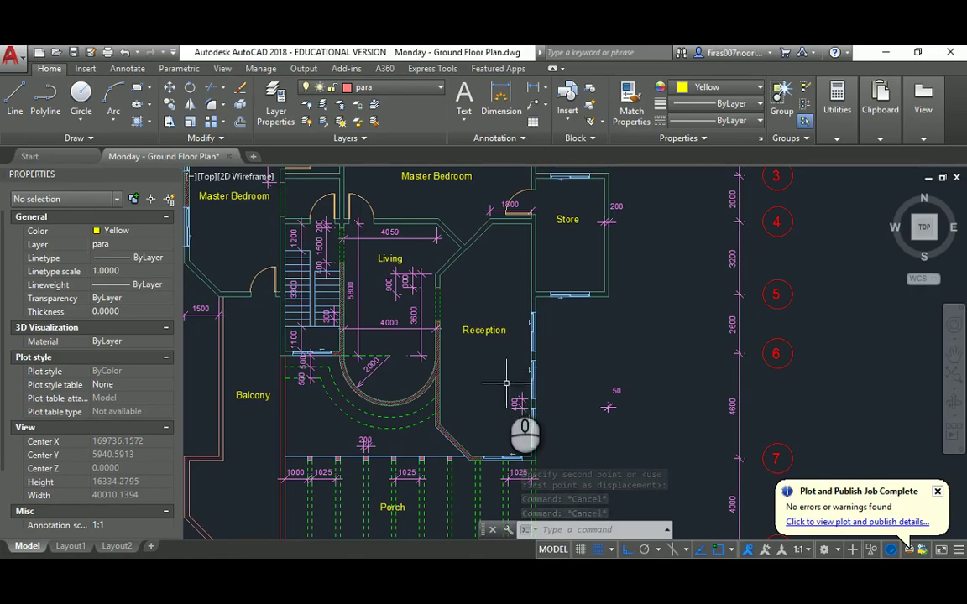
scroll(518, 388, "up", 4)
left_click(525, 398)
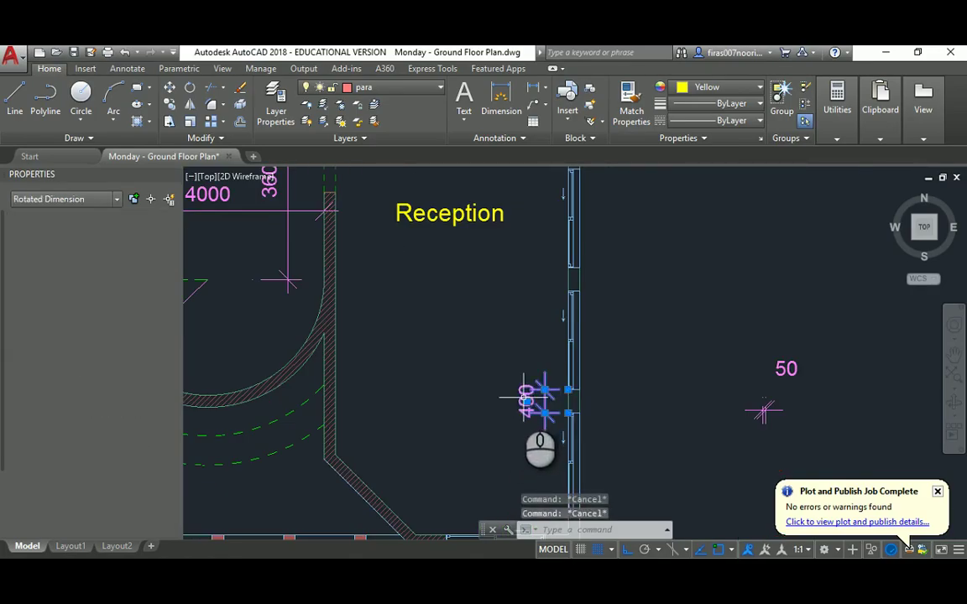
key("Delete")
mouse_move(546, 428)
middle_mouse_down()
mouse_move(511, 315)
mouse_move(567, 351)
middle_mouse_up()
left_click(537, 340)
key("Delete")
key("alt+Tab")
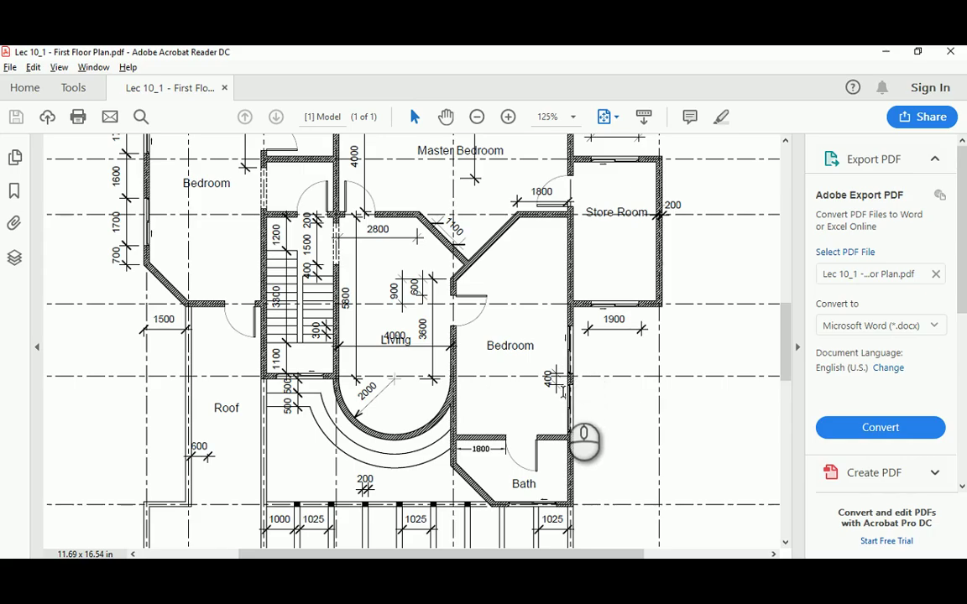
key("alt+Tab")
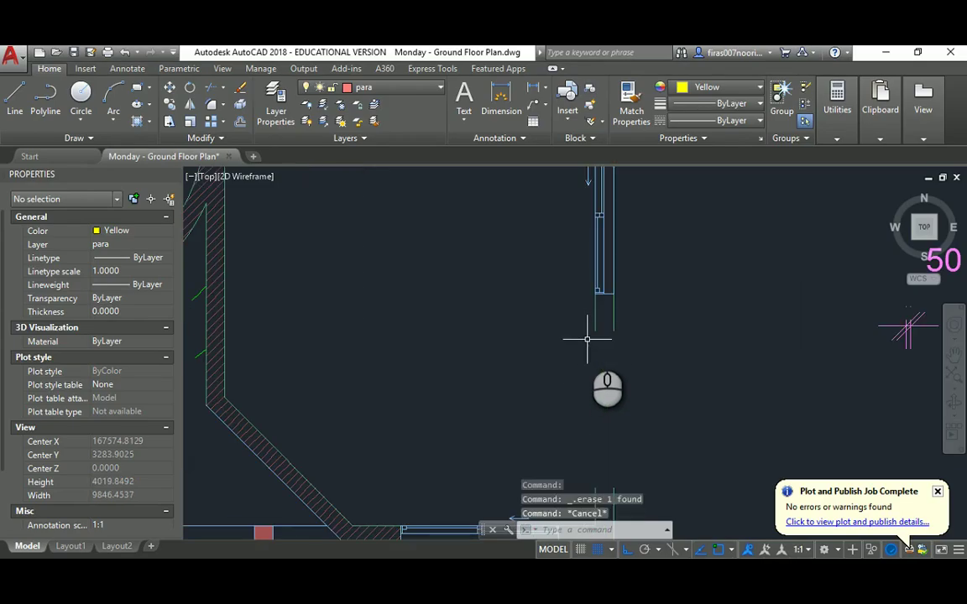
Try to offset the lower end line of the Reception's remaining window by 200
type("l")
key("Return")
scroll(587, 289, "up", 4)
key("Escape")
type("o")
key("Return")
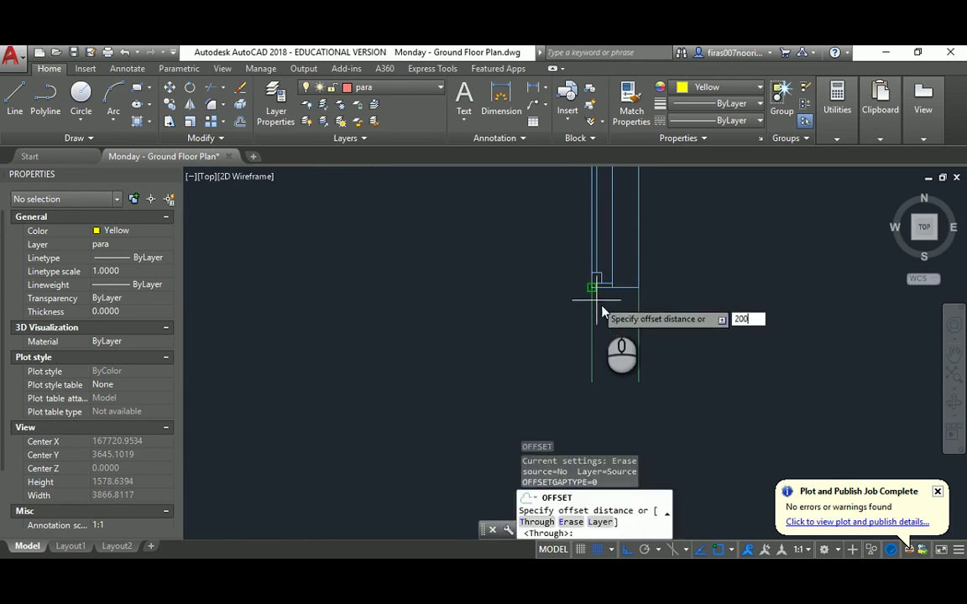
key("Return")
left_click(628, 287)
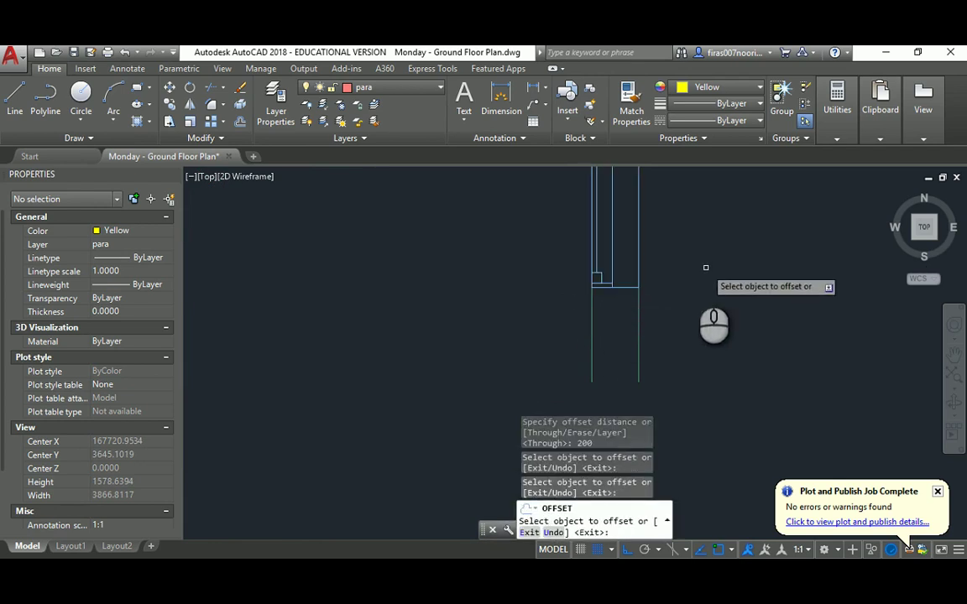
key("Escape")
key("Escape")
key("Escape")
Draw a line 200 down from the window's lower inner corner and continue it horizontally to the Reception's hatched left wall
type("l")
key("Return")
left_click(593, 287)
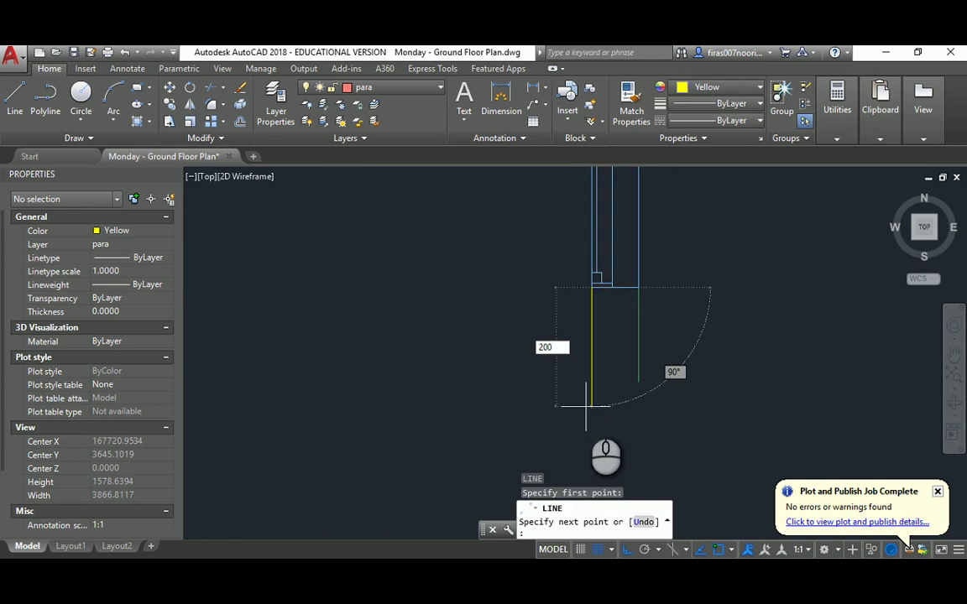
key("Return")
scroll(588, 387, "down", 4)
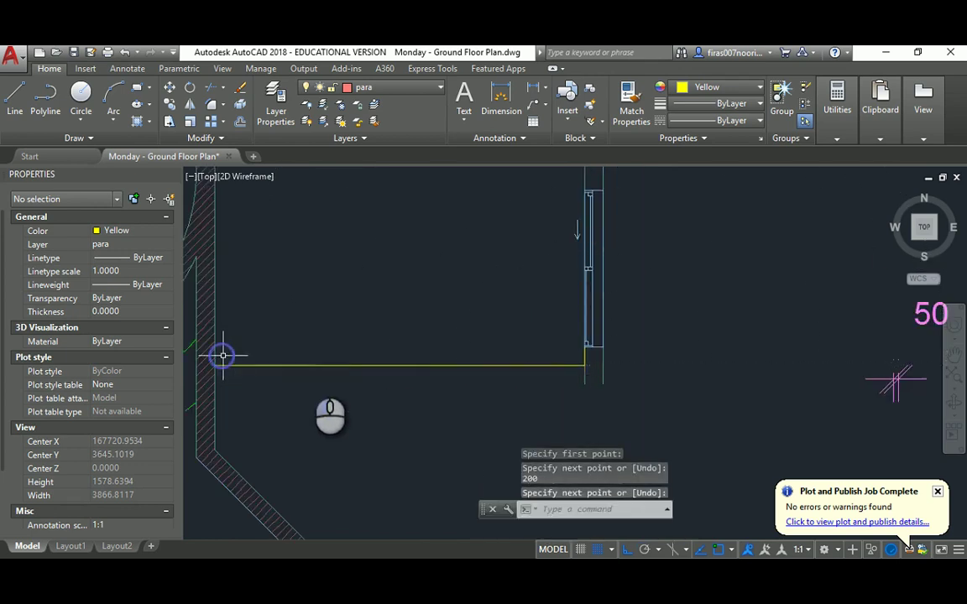
left_click(267, 363)
key("Escape")
key("Escape")
key("Escape")
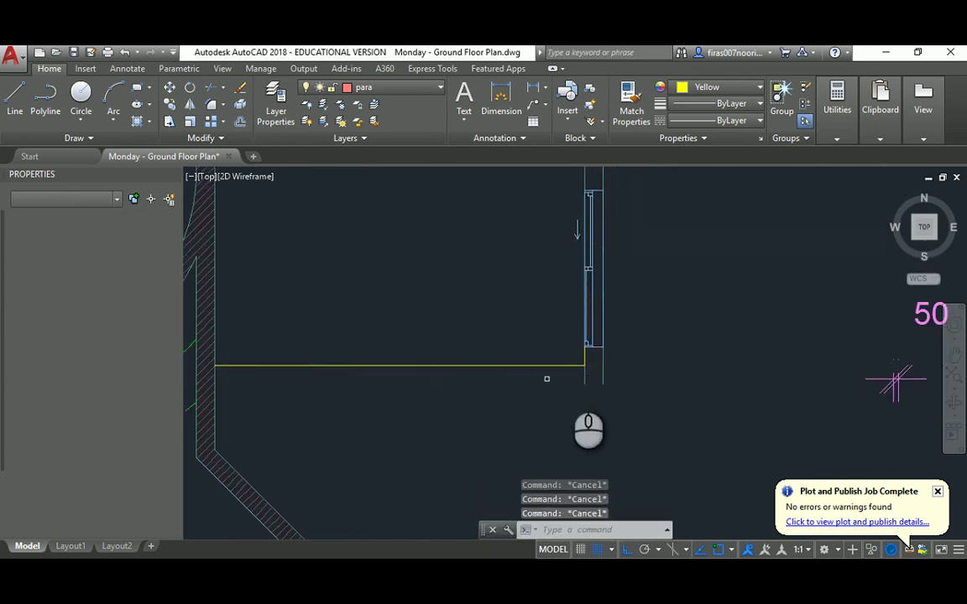
Match the yellow lines below the Reception's window to the properties of the existing wall line
key("Return")
left_click(585, 377)
left_click(579, 377)
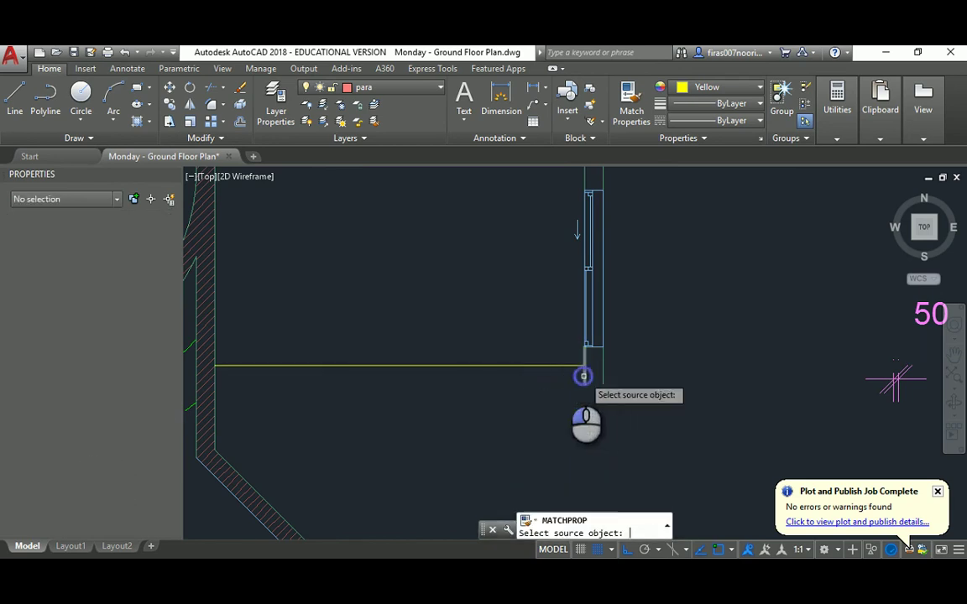
left_click(584, 376)
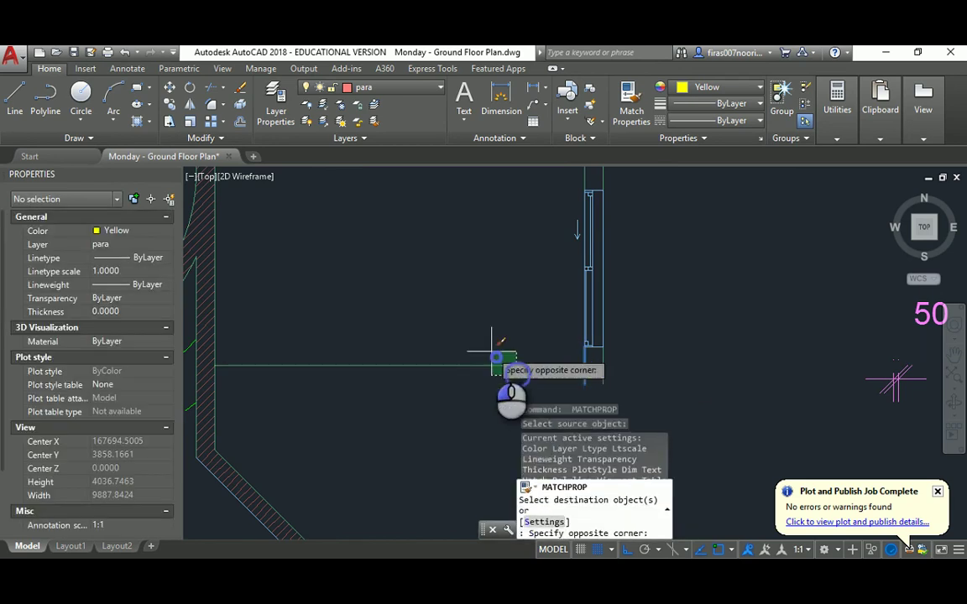
middle_click_drag(537, 363, 457, 302)
left_click(489, 323)
left_click(511, 274)
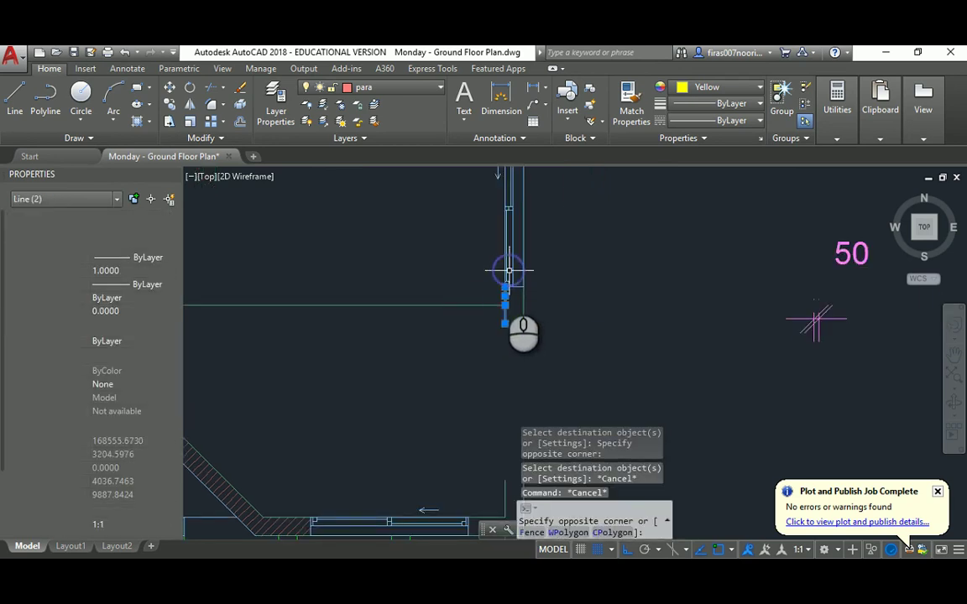
key("Delete")
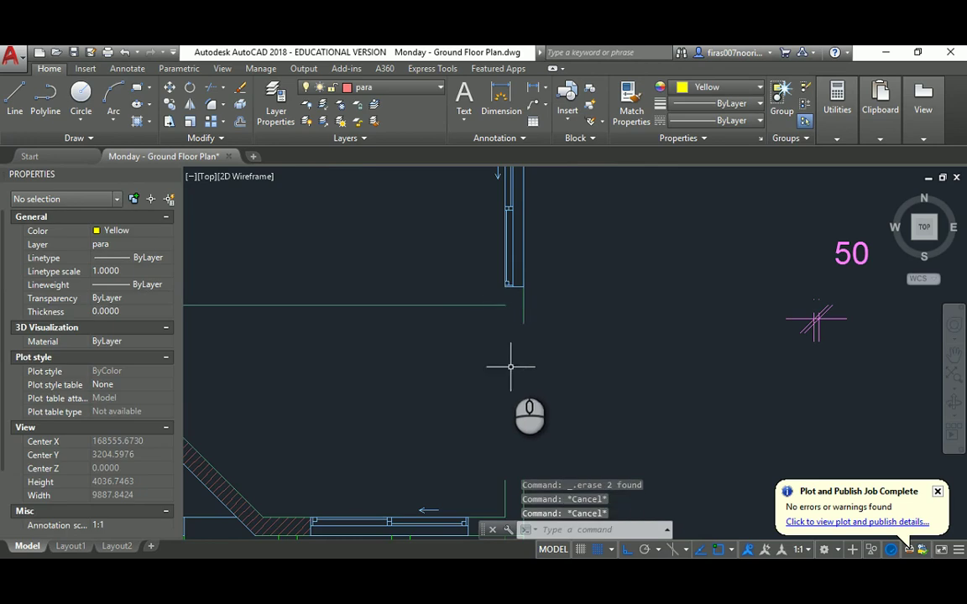
Delete the short vertical line drawn from the window's lower inner corner, keeping the wall line beneath it
scroll(502, 327, "up", 2)
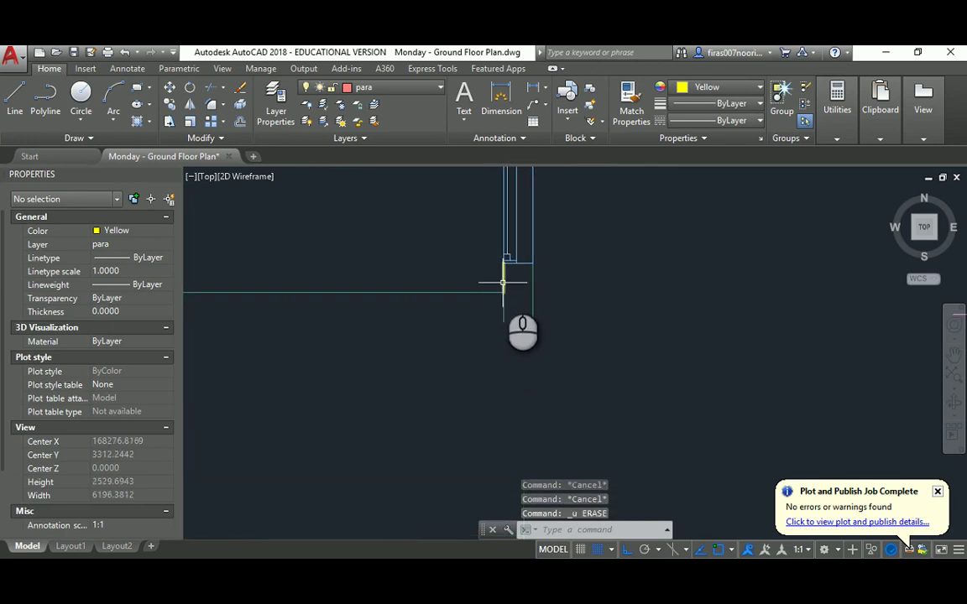
left_click(504, 277)
key("Delete")
Offset the new horizontal wall line below the Reception 200 downward
middle_click_drag(458, 321, 530, 328)
type("o")
key("Return")
type("200")
key("Return")
left_click(515, 300)
left_click(514, 337)
key("Escape")
key("Escape")
key("Escape")
Delete the two short vertical wall lines at the lower right corner beside the bottom window
scroll(561, 340, "down", 2)
middle_click_drag(567, 369, 536, 309)
left_click(529, 348)
left_click(560, 413)
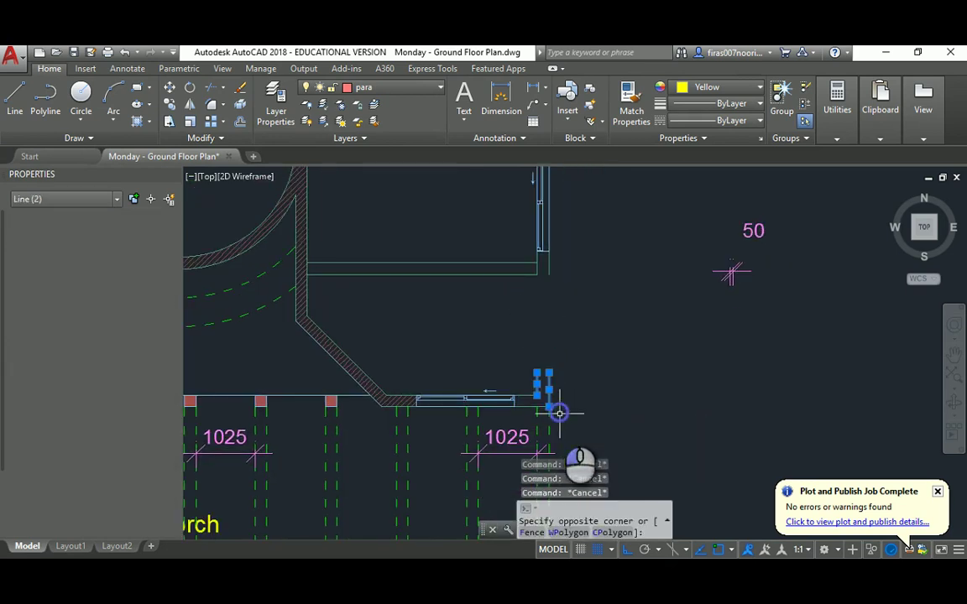
key("Delete")
Fillet the outer and inner lines of the Reception's right wall with the bottom wall's lines to close the corner
type("f")
key("Return")
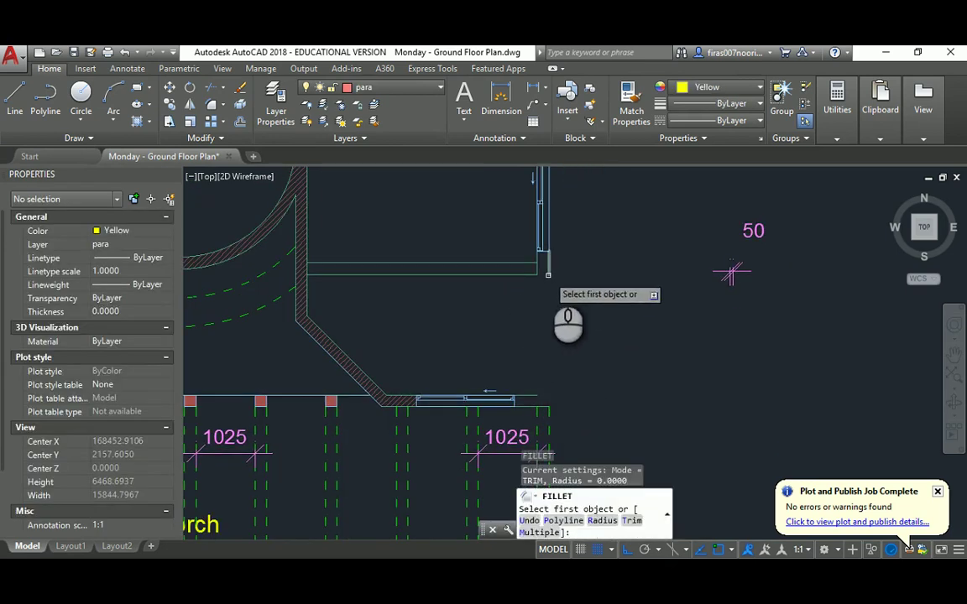
left_click(549, 273)
middle_click_drag(539, 394, 498, 320)
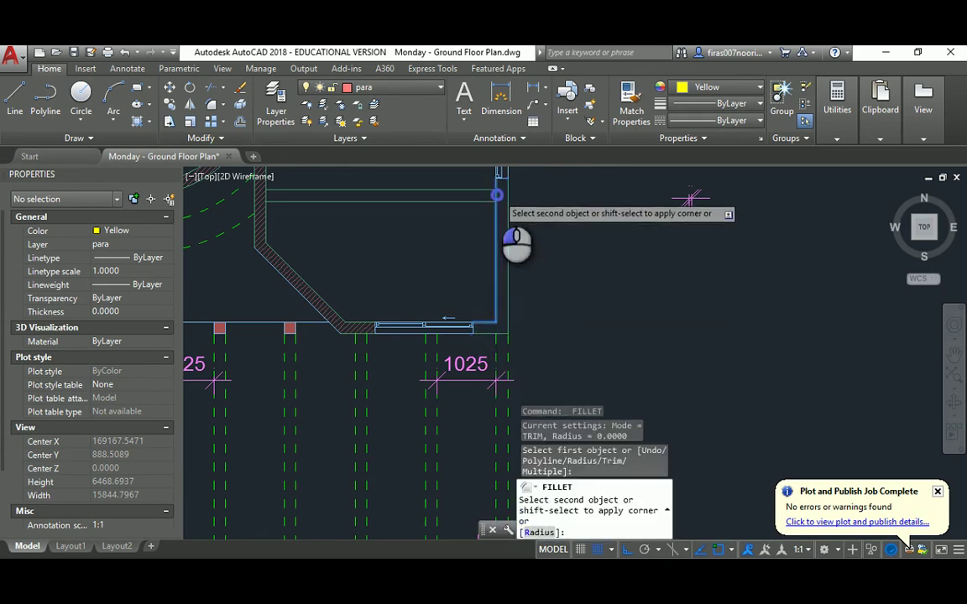
left_click(495, 196)
scroll(479, 244, "down", 1)
key("Escape")
key("Escape")
Trim the right wall's inner line between the two lines of the new partition wall
type("tr")
key("Return")
key("Return")
scroll(525, 236, "up", 3)
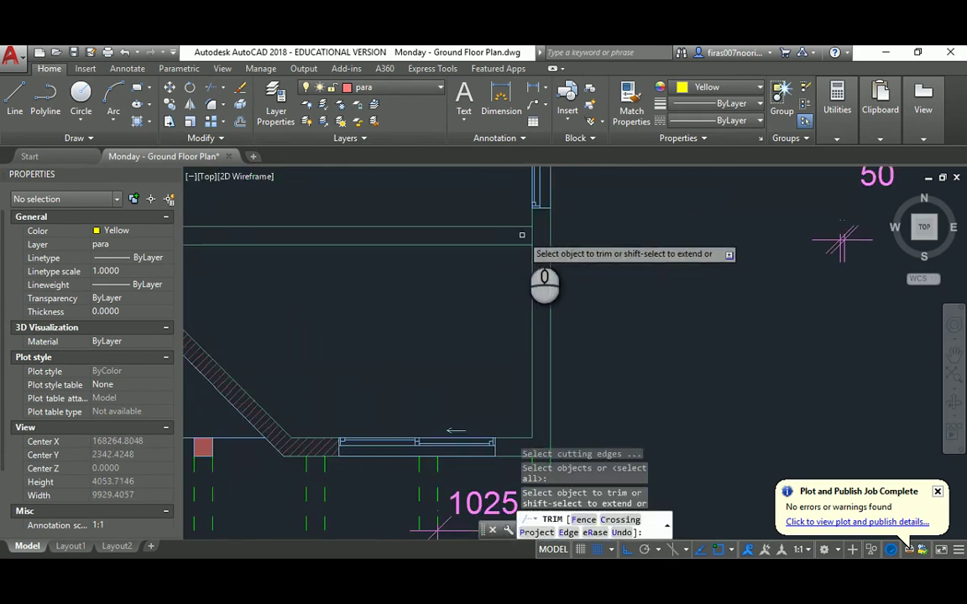
left_click(531, 235)
middle_click_drag(335, 246, 562, 278)
key("Escape")
key("Escape")
Delete the hatch filling the curved Living wall and the Reception's left wall
left_click(387, 269)
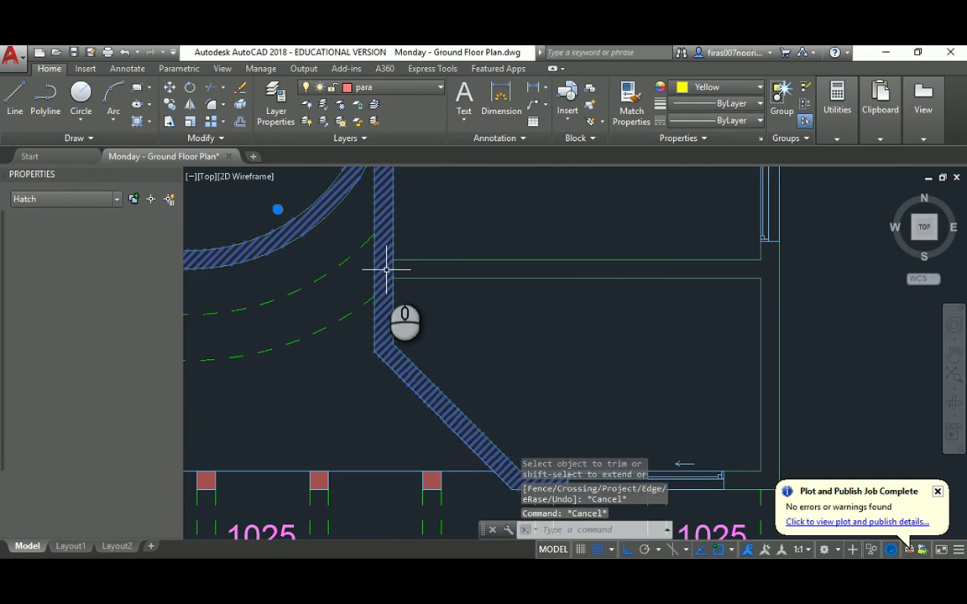
scroll(412, 286, "down", 5)
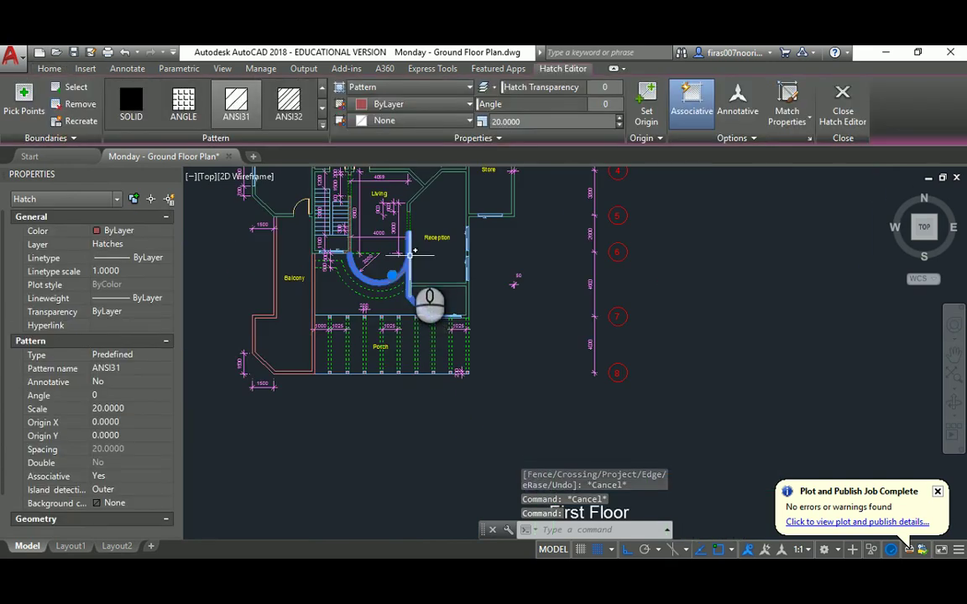
key("Delete")
scroll(400, 304, "up", 5)
key("Return")
scroll(420, 271, "down", 6)
key("Escape")
Copy an existing door with its jamb lines to the right end of the new partition wall below the Reception
scroll(336, 277, "up", 2)
key("Escape")
key("Escape")
type("co")
key("Return")
left_click(333, 249)
left_click(394, 317)
key("Return")
left_click(400, 300)
scroll(546, 386, "down", 3)
scroll(554, 386, "up", 6)
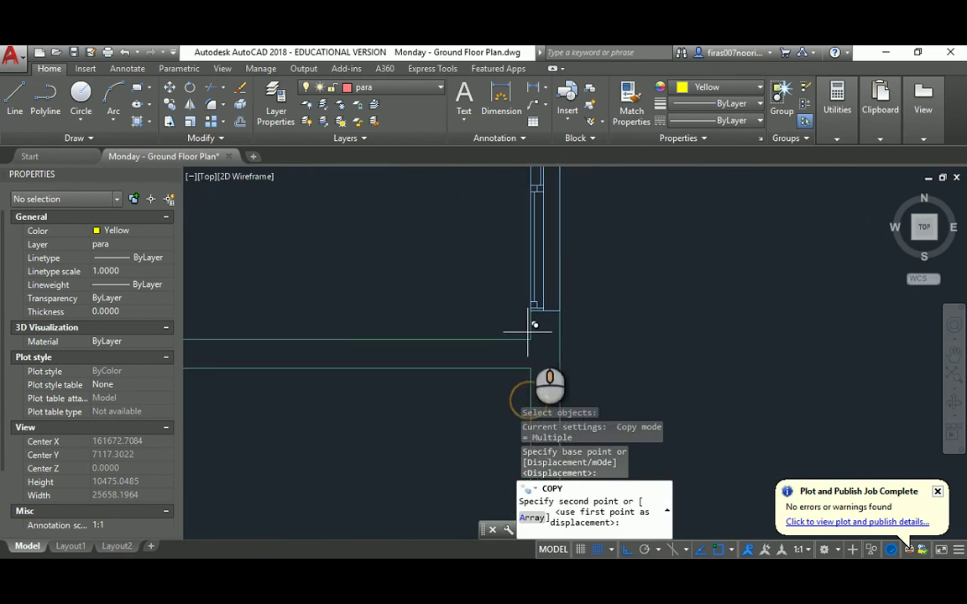
scroll(530, 336, "down", 4)
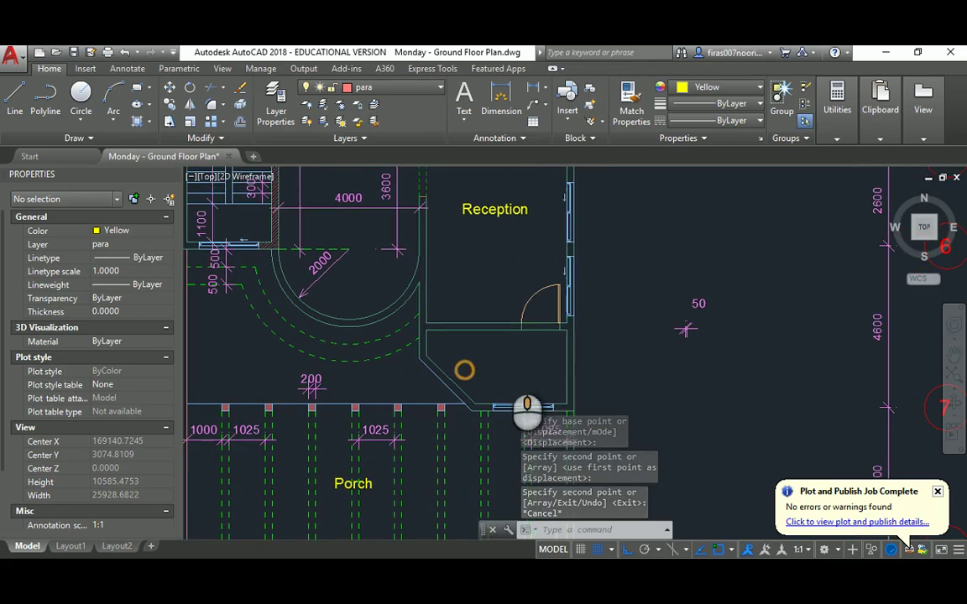
key("Escape")
key("Escape")
key("Escape")
Offset the Reception's inner left wall line 1800 to the right
type("o")
key("Return")
type("1800")
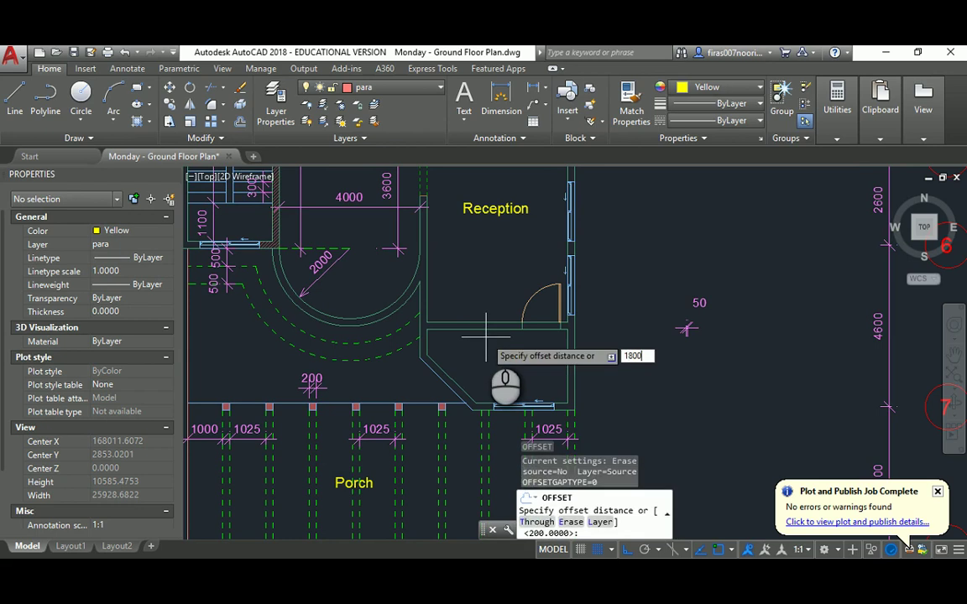
key("Return")
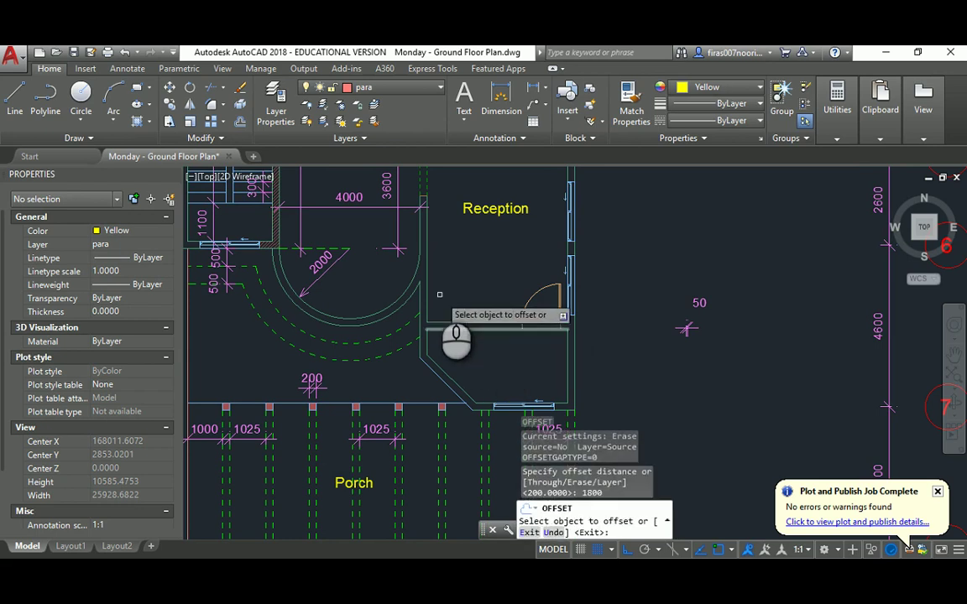
left_click(425, 300)
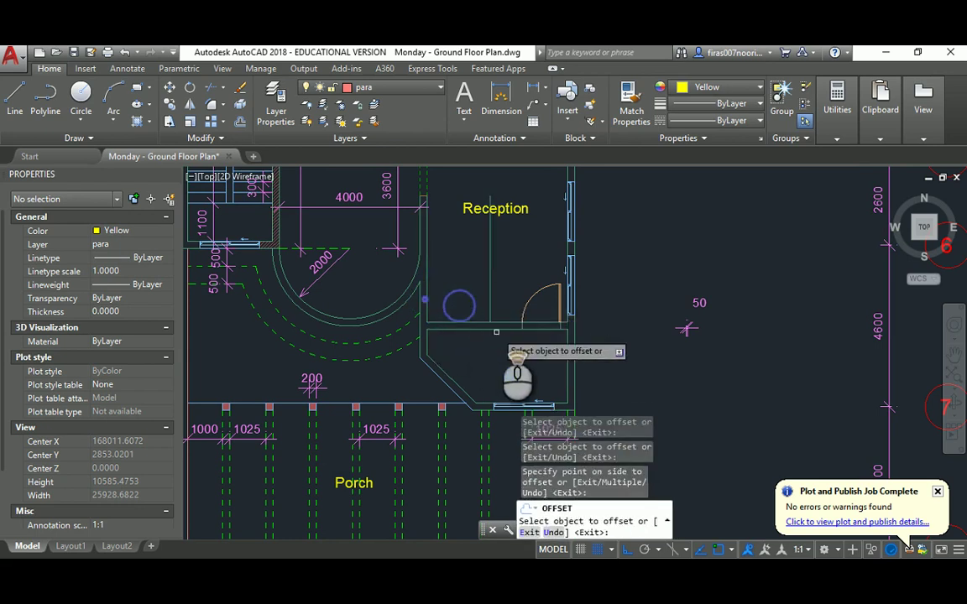
left_click(487, 328)
scroll(498, 332, "up", 2)
Move the door so its left jamb meets the 1800 offset line on the partition, and delete that offset line
key("Escape")
type("m")
key("Return")
left_click(513, 328)
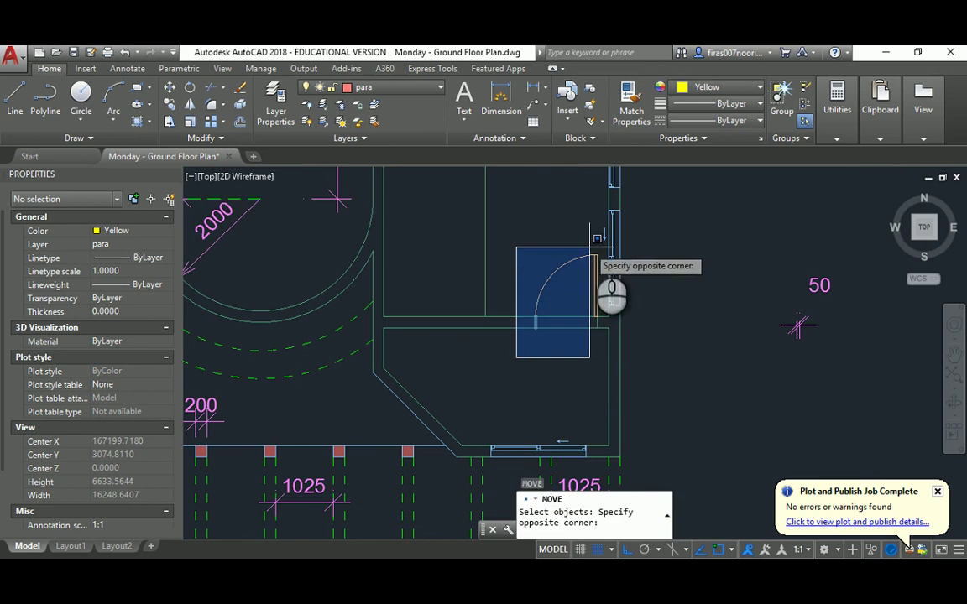
left_click(606, 243)
key("Return")
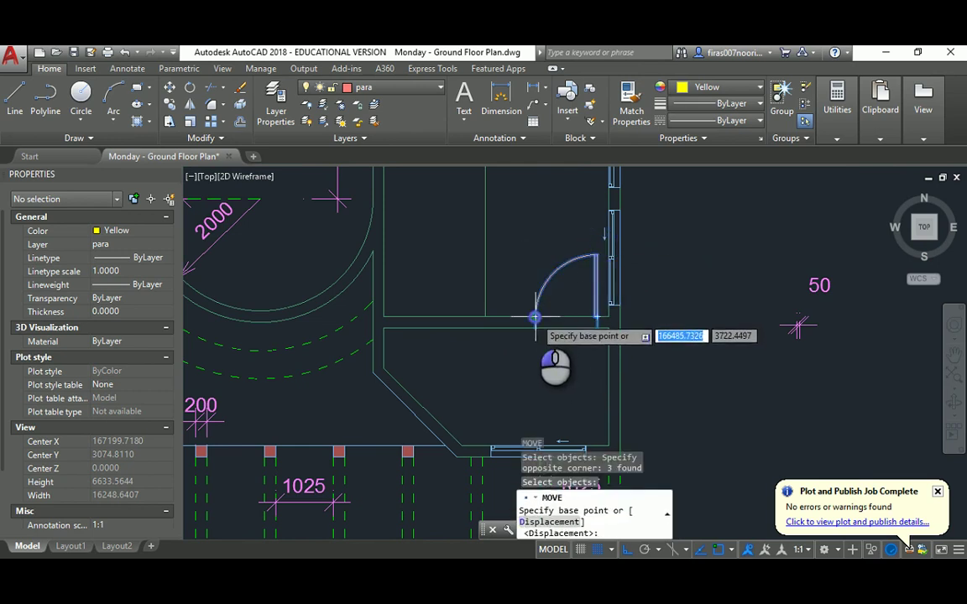
left_click(535, 317)
left_click(485, 318)
key("Escape")
key("Escape")
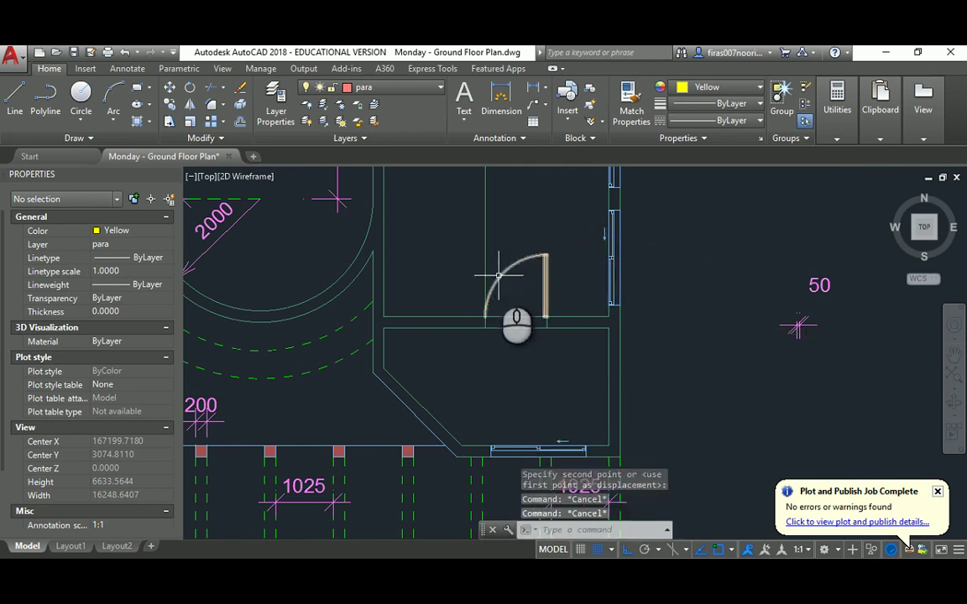
left_click(485, 235)
key("Delete")
Mirror the door about the middle of the partition wall so it swings into the lower room, erasing the source door
scroll(535, 290, "up", 2)
type("mi")
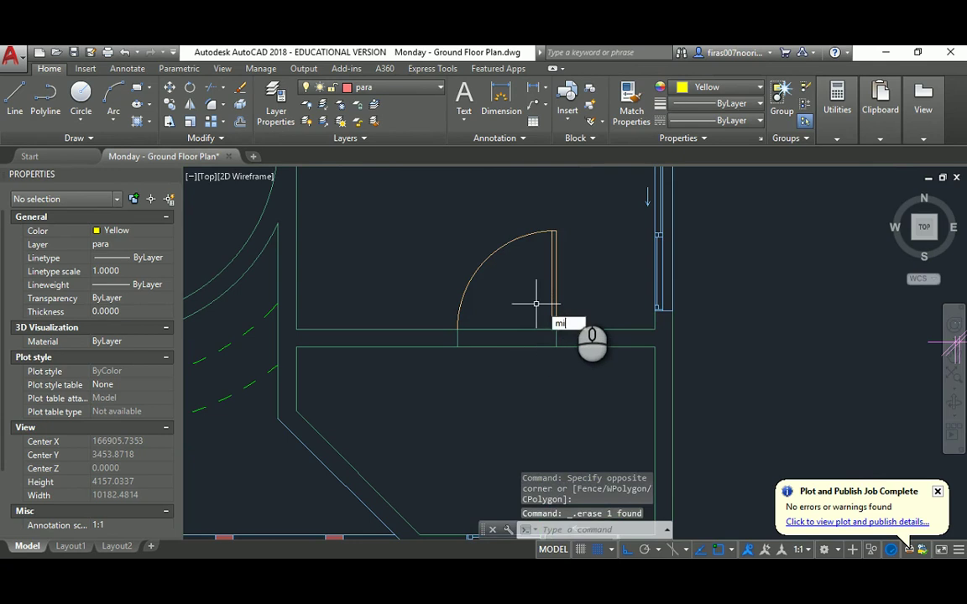
key("Return")
left_click(579, 218)
left_click(551, 231)
key("Return")
left_click(556, 338)
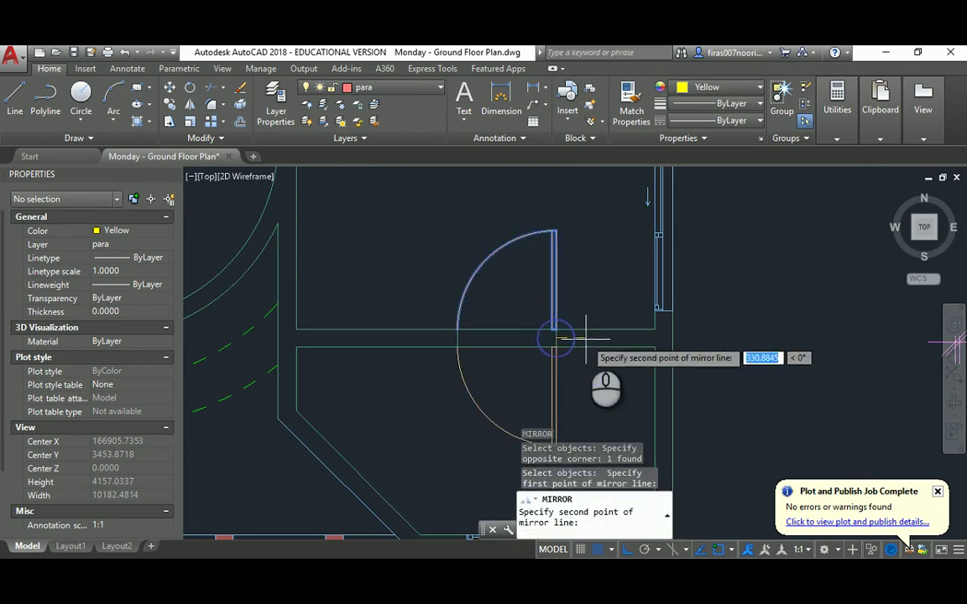
left_click(586, 340)
type("y")
key("Return")
key("Escape")
key("Escape")
Trim the two partition wall lines between the door's jambs to open the doorway
type("tr")
key("Return")
key("Return")
left_click(507, 300)
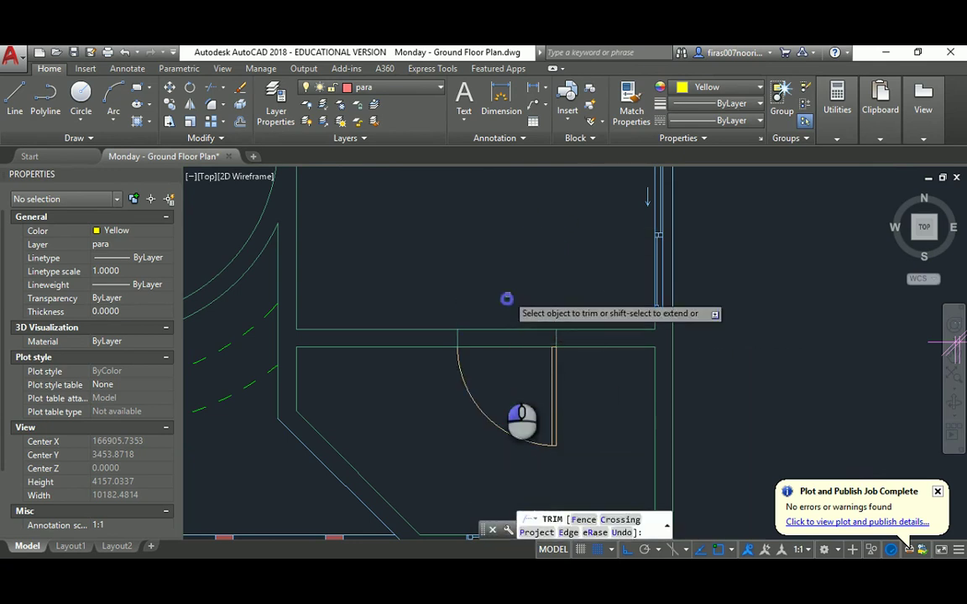
left_click(503, 367)
scroll(510, 328, "down", 2)
scroll(510, 327, "down", 5)
key("Escape")
key("Escape")
scroll(464, 322, "up", 1)
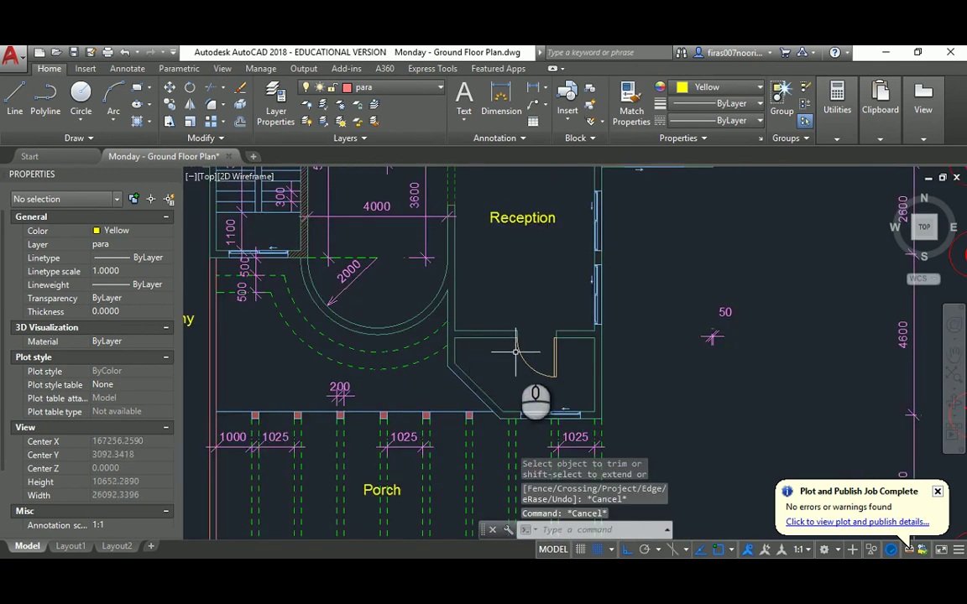
Compare the Reception and the new lower room with the PDF's Bedroom and Bath in Acrobat Reader
key("alt+Tab")
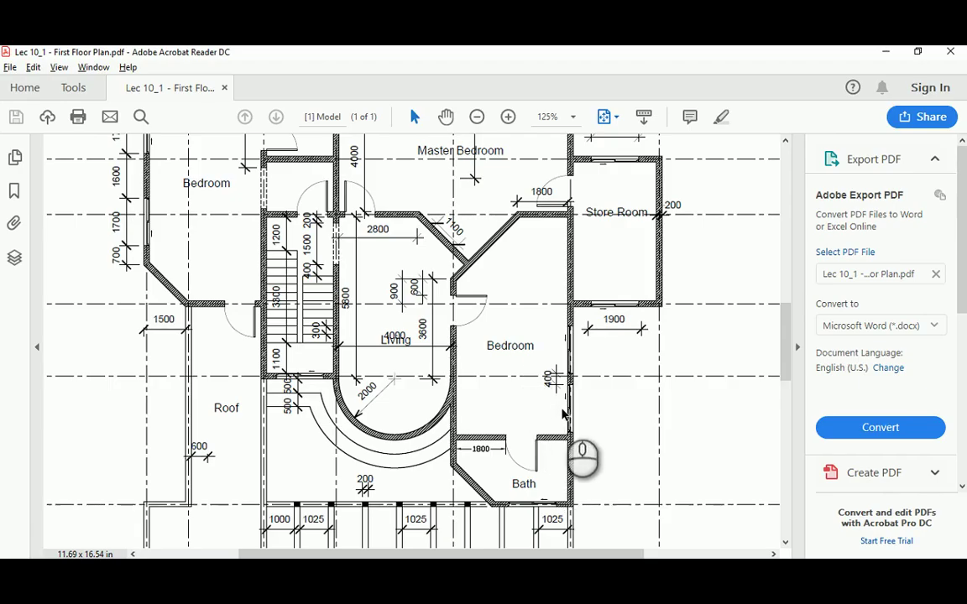
key("alt+Tab")
scroll(540, 263, "up", 3)
scroll(554, 409, "down", 3)
middle_click_drag(554, 409, 523, 361)
key("alt+Tab")
key("alt+Tab")
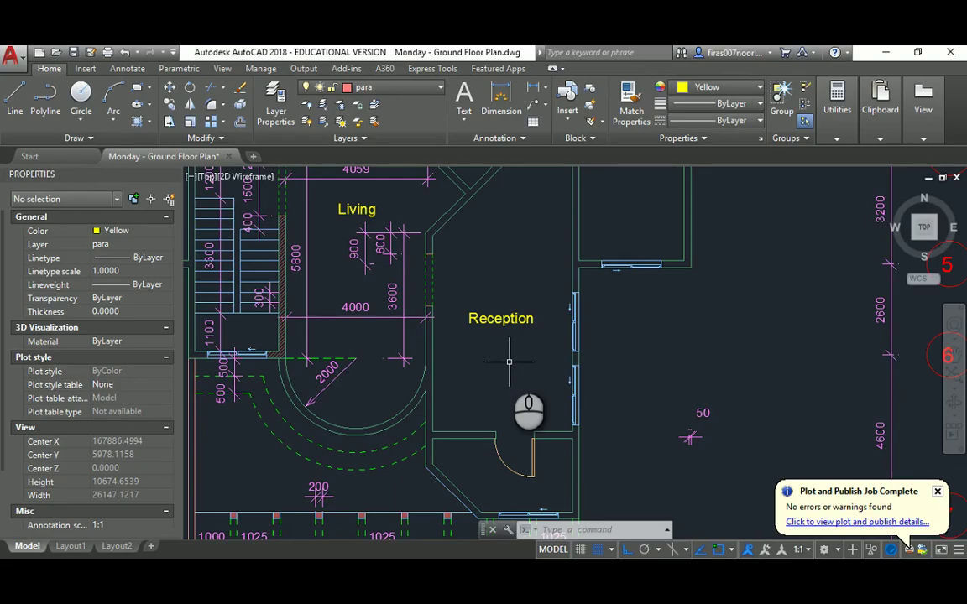
Delete the dashed opening in the wall between Living and Reception in AutoCAD and check the door there in the PDF
scroll(465, 299, "up", 3)
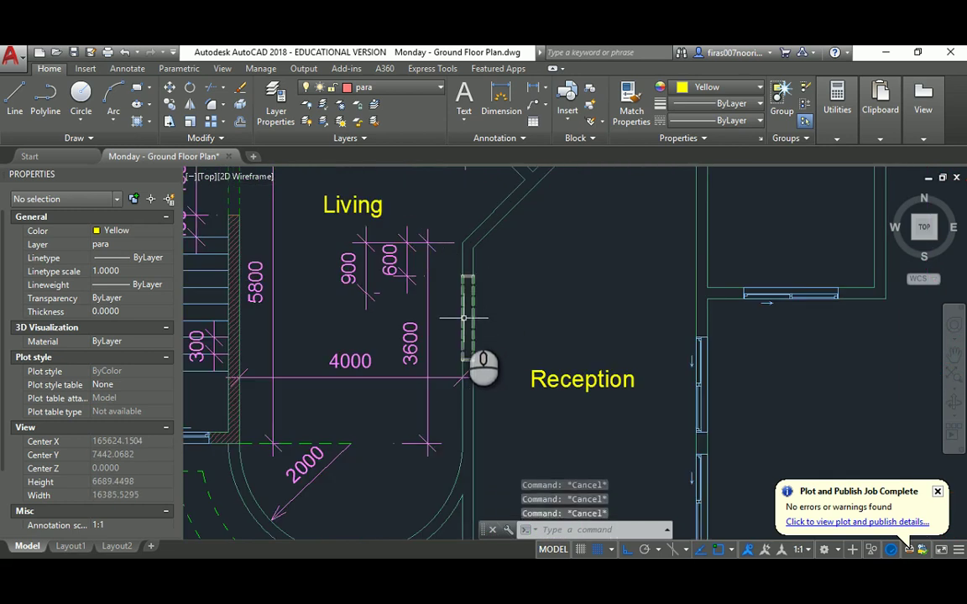
left_click(464, 316)
key("Escape")
key("alt+Tab")
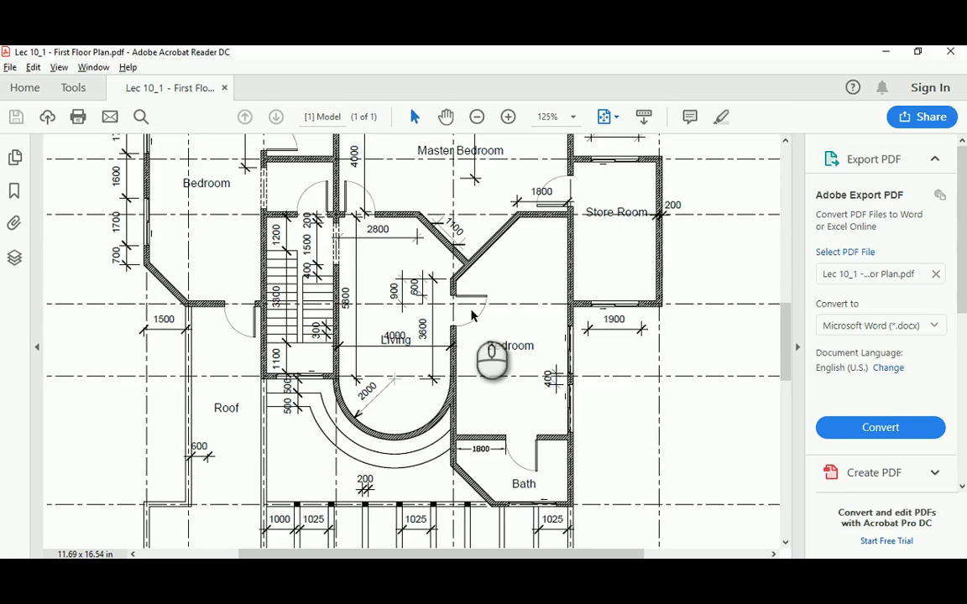
key("alt+Tab")
key("alt+Tab")
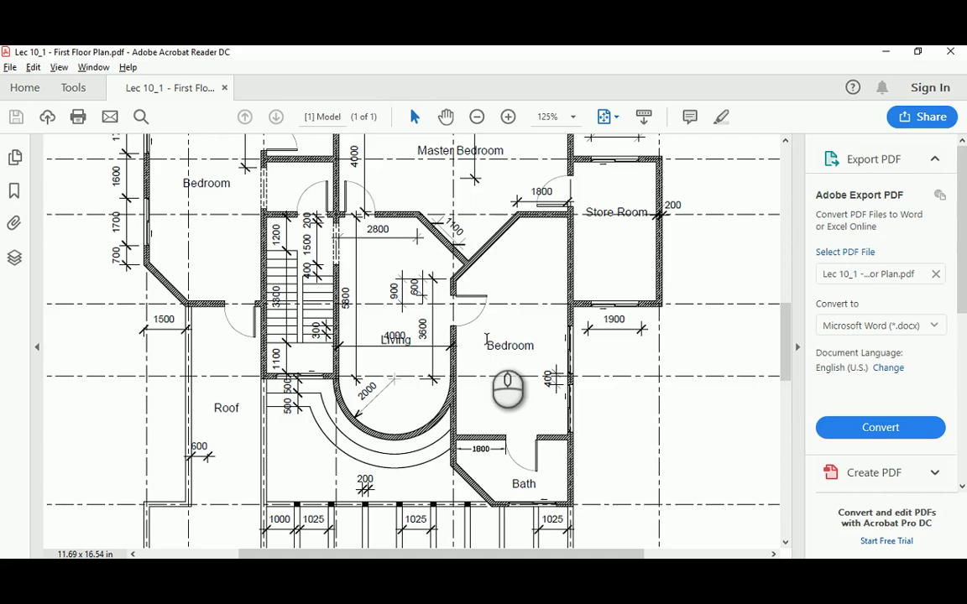
key("alt+Tab")
Copy the lower room's door with its jamb lines straight up into the Reception
middle_click_drag(510, 390, 436, 250)
key("Escape")
key("Escape")
key("Escape")
middle_click_drag(471, 392, 447, 290)
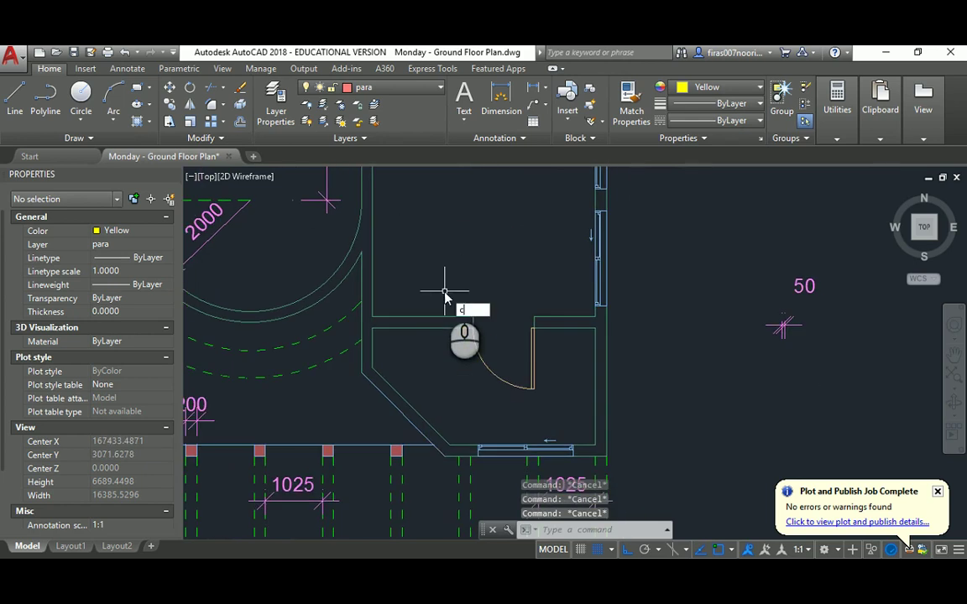
type("oo")
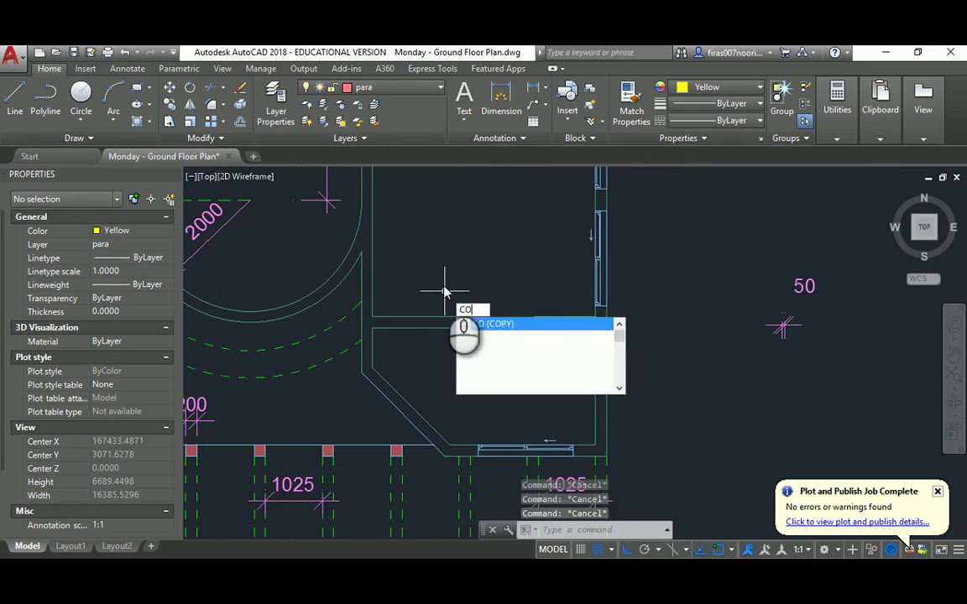
key("Return")
left_click(436, 263)
left_click(566, 395)
key("Return")
left_click(494, 301)
middle_click_drag(483, 246, 482, 364)
left_click(483, 310)
Rotate the copied door and its jamb lines 90 degrees counterclockwise
key("Return")
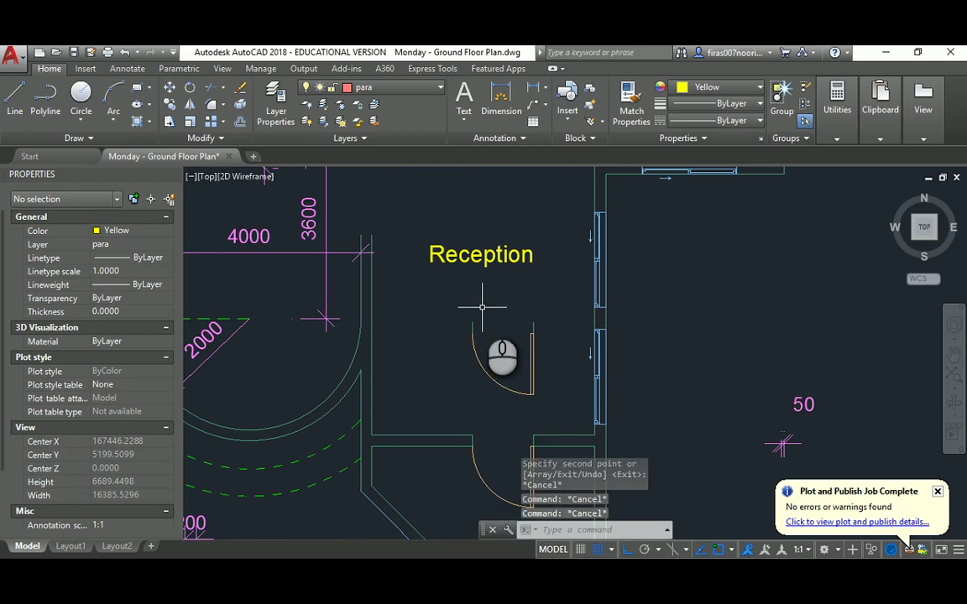
left_click(555, 409)
key("Return")
left_click(514, 342)
left_click(511, 303)
key("Escape")
key("Return")
key("Escape")
Move the rotated door into the gap between Living and Reception, placing its upper jamb on the wall's upper end
type("m")
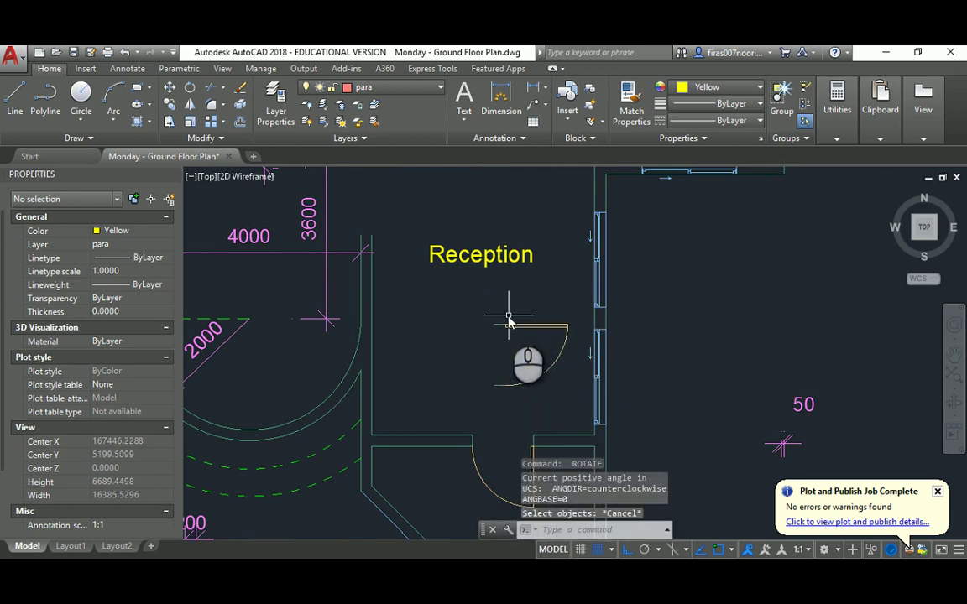
key("Return")
type("p")
key("Return")
key("Return")
left_click(495, 325)
middle_click_drag(431, 274, 511, 447)
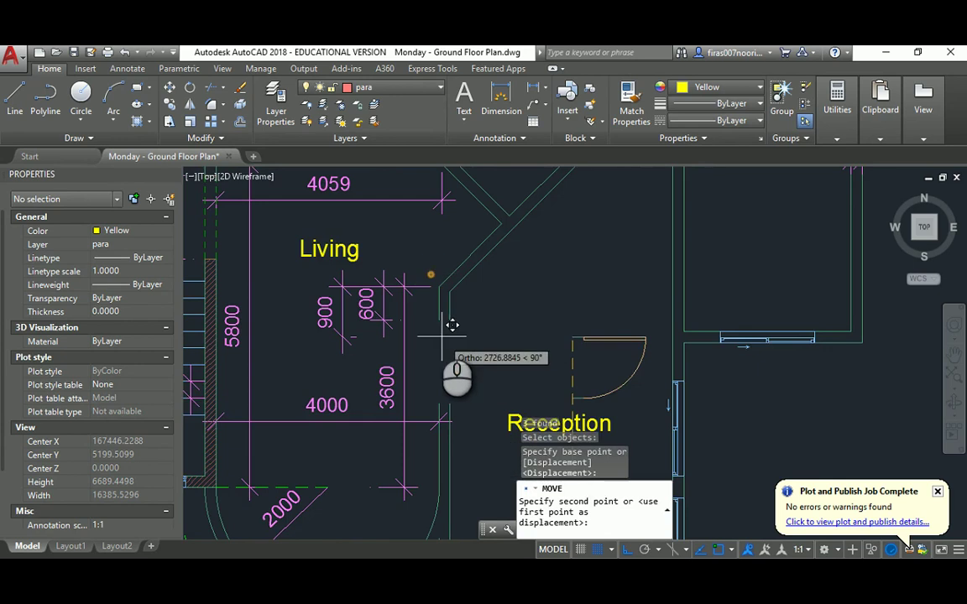
key("Escape")
scroll(451, 352, "up", 4)
key("Escape")
key("Escape")
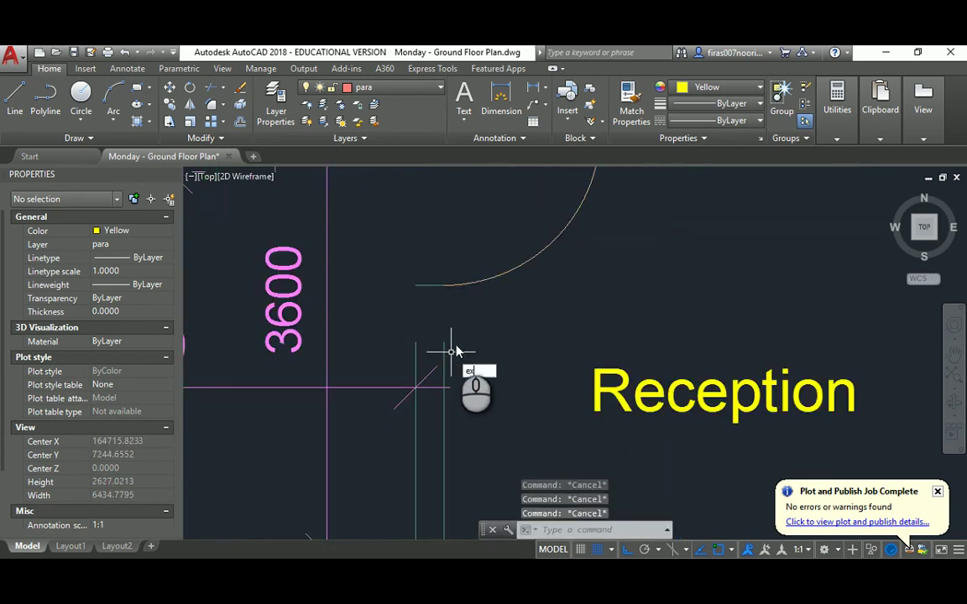
Extend the two lines of the wall between Living and Reception up to the door's lower jamb
type("ex")
key("Return")
key("Return")
left_click(457, 336)
left_click(411, 350)
scroll(452, 322, "down", 4)
key("Escape")
key("Escape")
key("Escape")
middle_click_drag(495, 299, 489, 330)
scroll(489, 330, "down", 2)
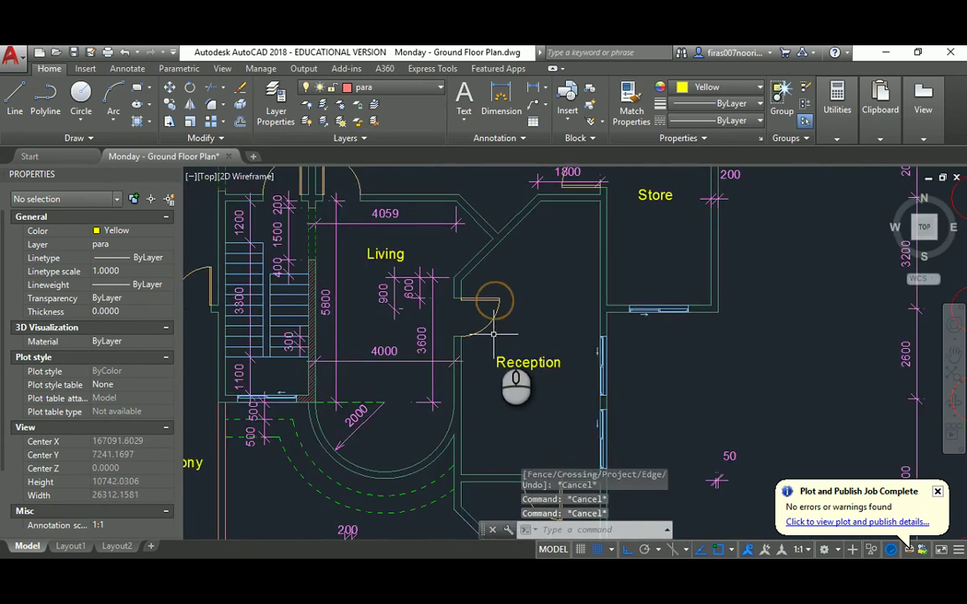
Delete the Reception label and place a copy of the Master Bedroom label in that room
left_click(527, 362)
key("Delete")
scroll(486, 344, "down", 4)
scroll(474, 328, "up", 2)
key("Escape")
key("Escape")
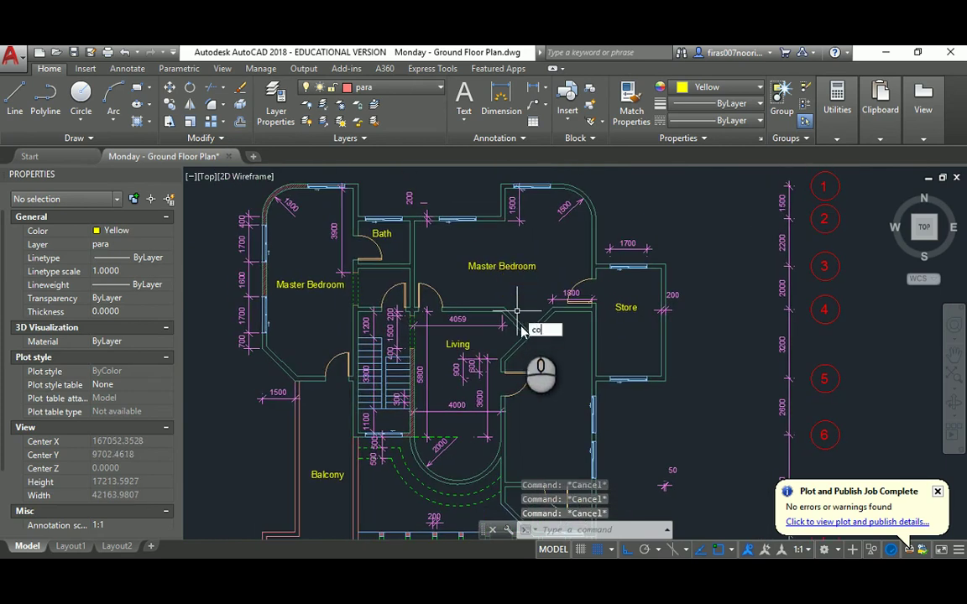
middle_click_drag(559, 400, 529, 290)
left_click(518, 326)
key("Escape")
Move the copied Master Bedroom label horizontally to the right into the middle of the former Reception
key("space")
left_click(499, 296)
left_click(492, 313)
key("space")
left_click(599, 316)
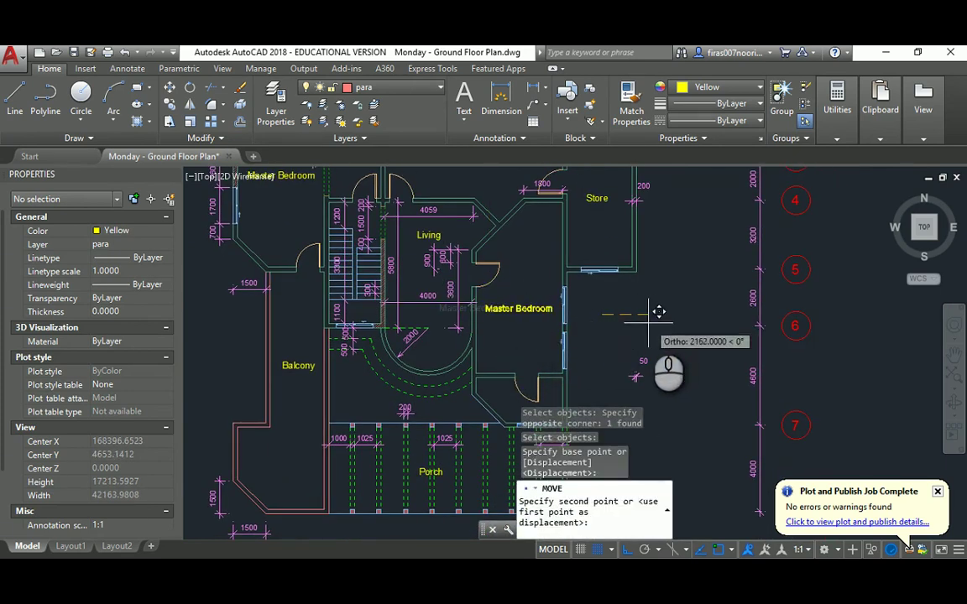
left_click(648, 323)
key("Escape")
key("Escape")
Copy the upper Bath label down beside the former Reception
middle_click_drag(528, 324, 474, 355)
scroll(512, 331, "up", 2)
scroll(511, 331, "down", 4)
key("Escape")
type("co")
key("space")
scroll(412, 219, "up", 4)
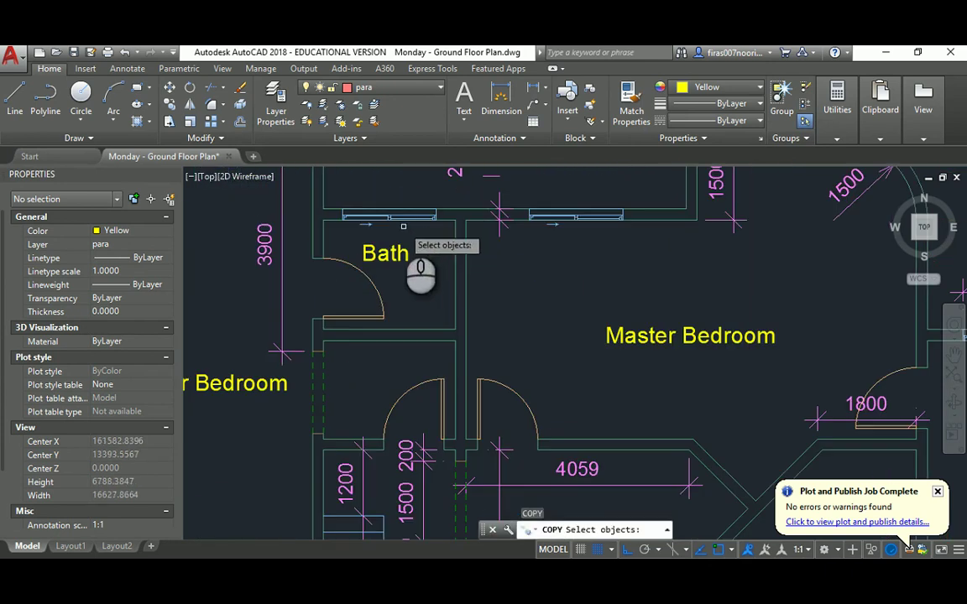
left_click(395, 244)
key("space")
left_click(392, 250)
middle_click_drag(430, 317, 333, 94)
left_click(516, 366)
key("Escape")
middle_click_drag(517, 362, 406, 254)
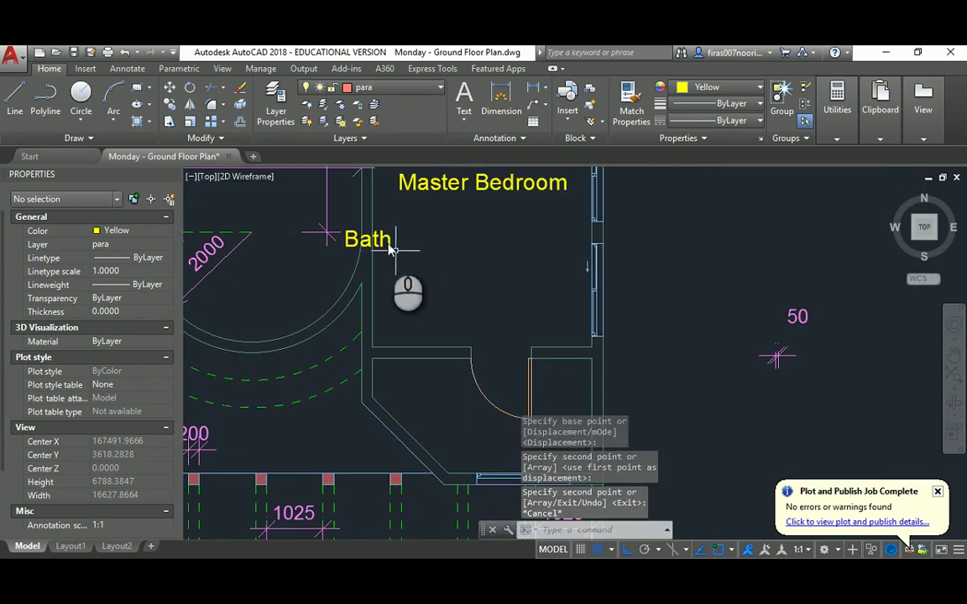
Move the copied Bath label horizontally to the right into the former Reception
type("m")
key("Return")
left_click(385, 242)
key("Return")
left_click(434, 255)
left_click(521, 261)
key("Escape")
Move the copied Bath label straight down into the small room below the new bedroom
type("m")
key("Return")
left_click(460, 225)
left_click(443, 261)
key("Return")
left_click(645, 226)
middle_click_drag(650, 363, 624, 251)
left_click(628, 299)
key("Escape")
key("Escape")
Delete the stray 50 dimension outside the building to the right of the new bedroom
scroll(690, 262, "down", 5)
key("Escape")
middle_click_drag(690, 269, 687, 296)
left_click(690, 293)
left_click(751, 236)
key("Delete")
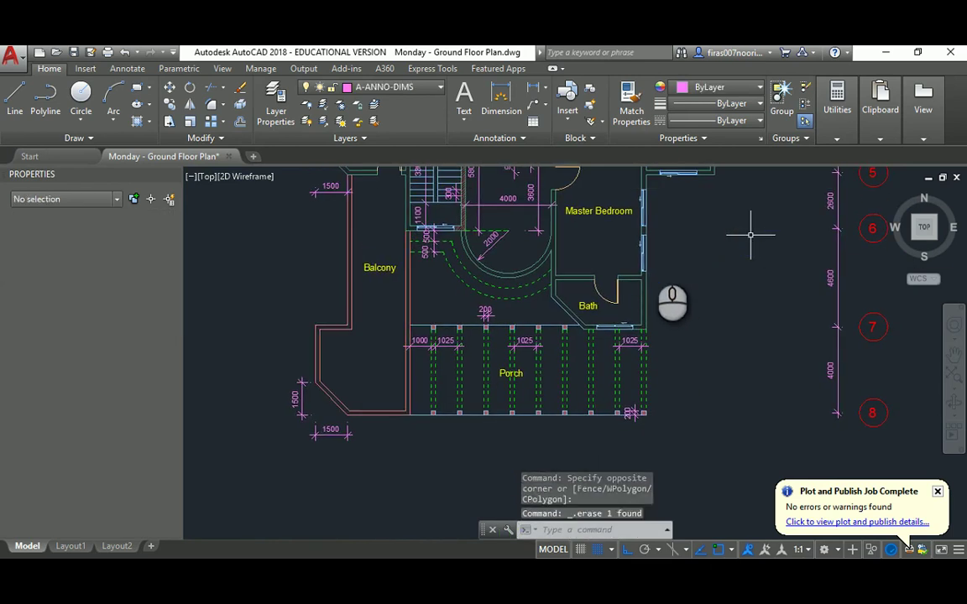
Match the dashed green beam lines of the porch to the properties of the red balcony parapet line
middle_click_drag(424, 368, 540, 299)
scroll(539, 298, "up", 2)
type("ma")
key("Return")
left_click(485, 317)
left_click(489, 315)
left_click(540, 323)
left_click(510, 323)
middle_click_drag(540, 320, 466, 252)
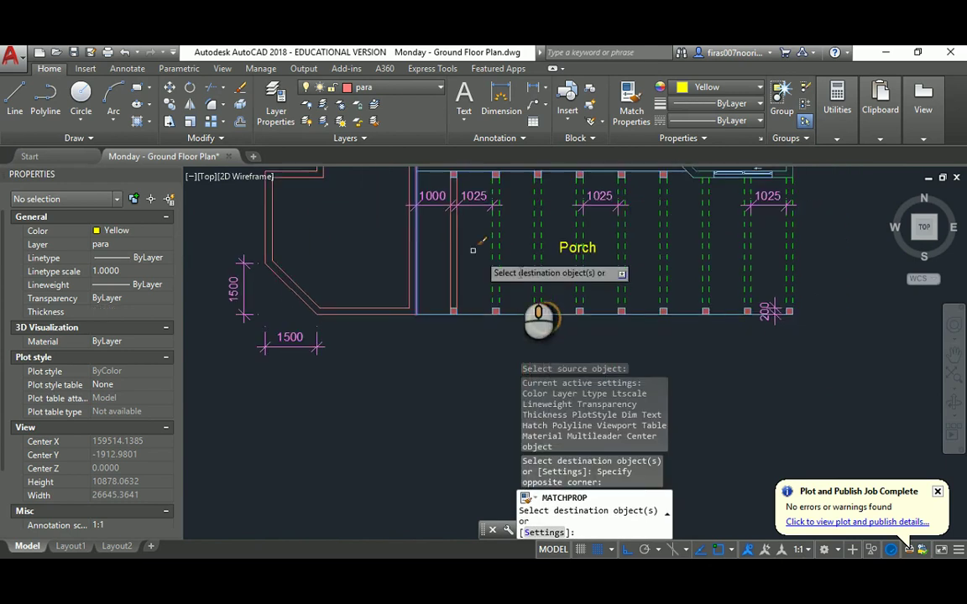
left_click(759, 275)
left_click(492, 268)
mouse_move(649, 272)
middle_mouse_down()
mouse_move(571, 272)
mouse_move(609, 287)
middle_mouse_up()
key("Escape")
key("Escape")
Delete the Porch label and check the area above the beams in the reference PDF
left_click(520, 283)
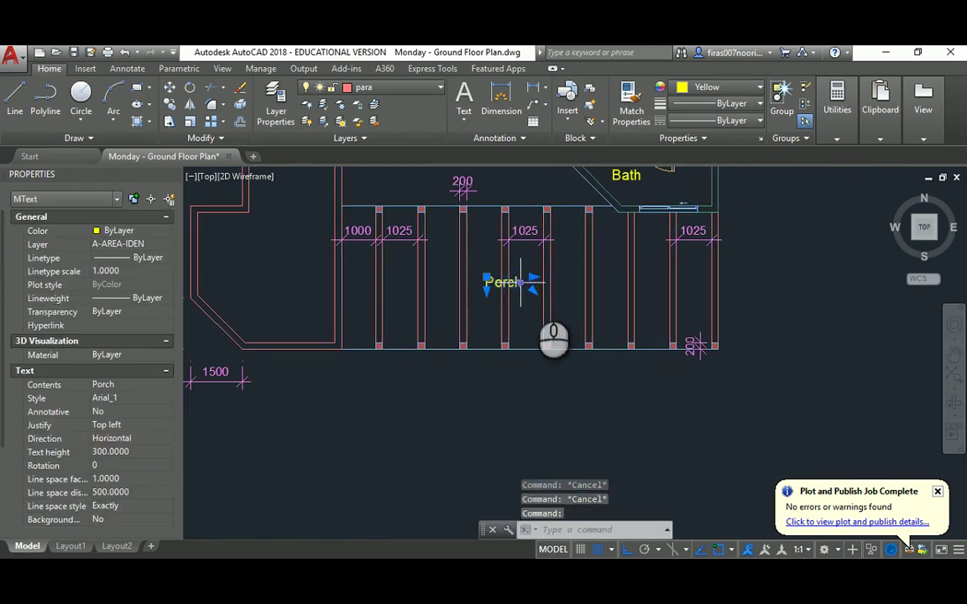
key("Delete")
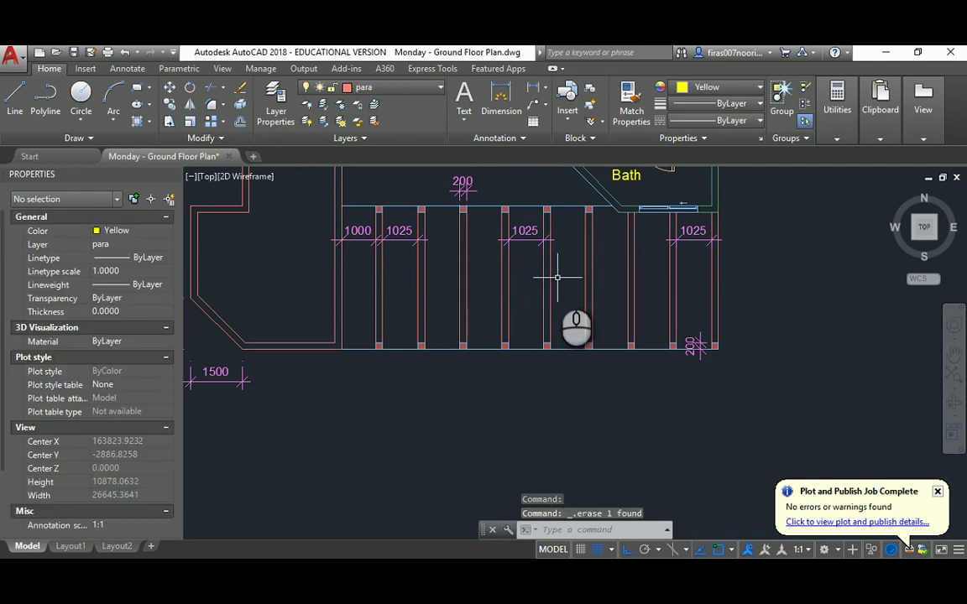
key("alt+Tab")
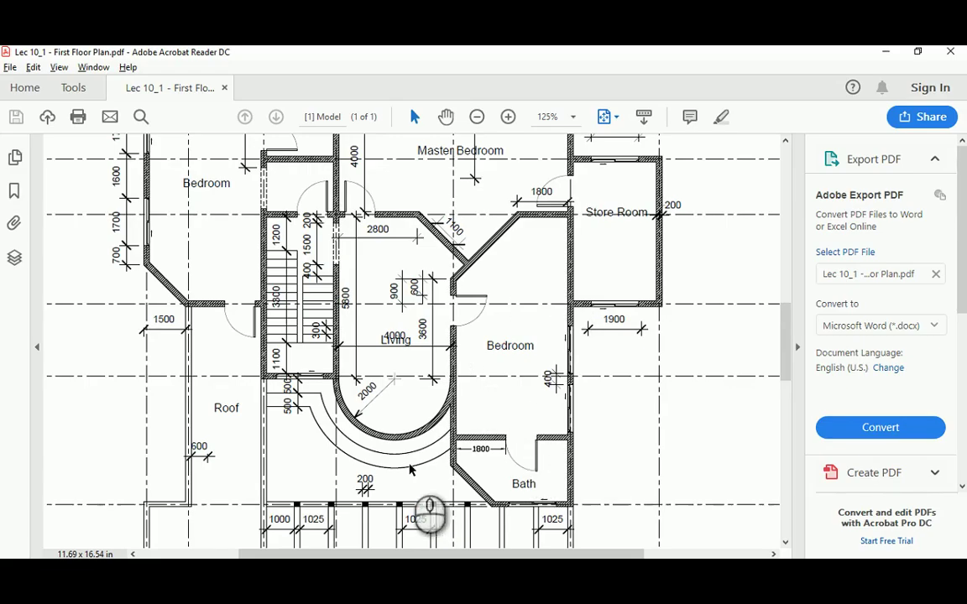
key("alt+Tab")
Match the porch's upper and lower edge lines to the properties of a red beam line
key("Return")
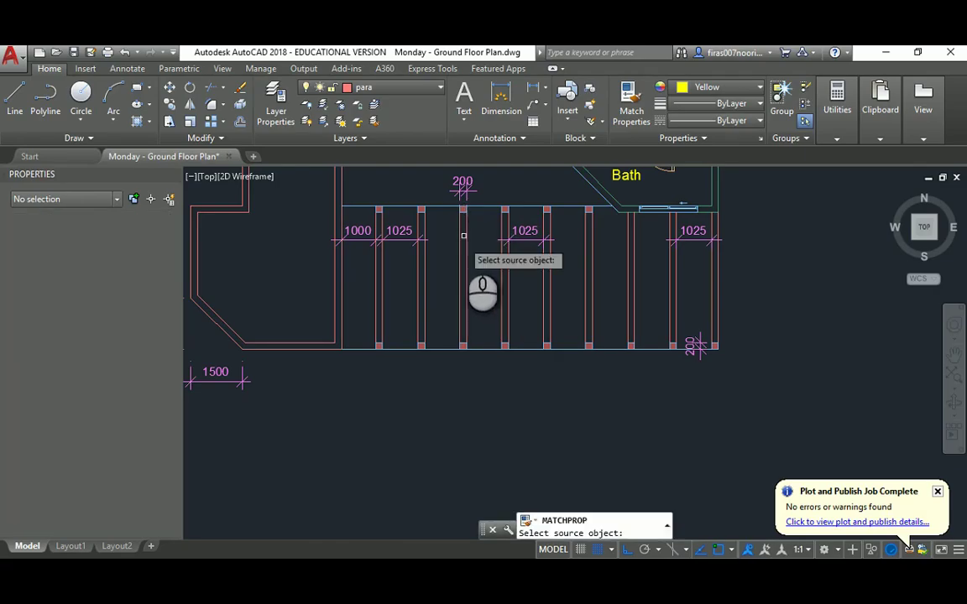
left_click(460, 245)
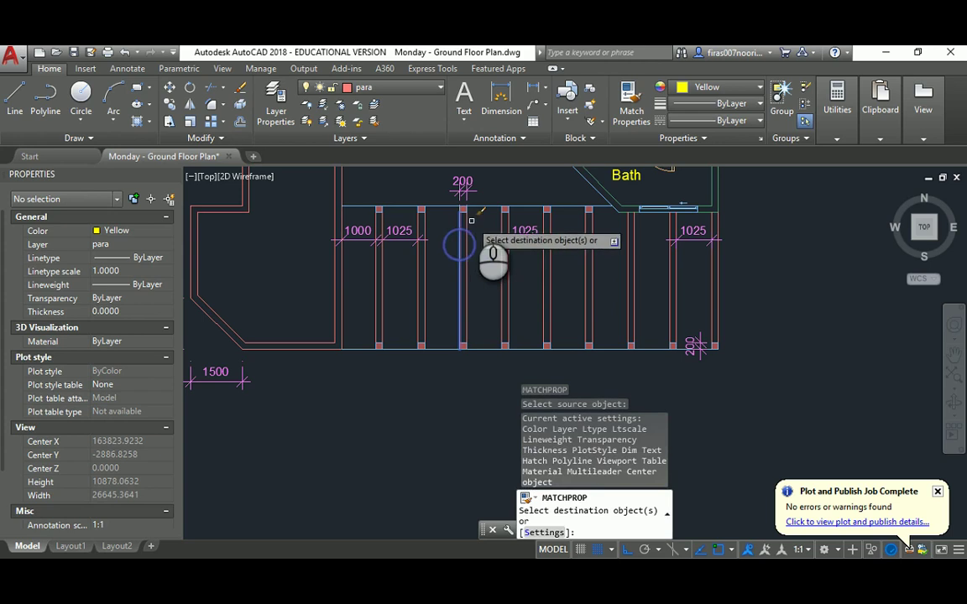
left_click(440, 346)
key("Escape")
Offset the porch's lower edge upward and its upper edge downward by 200
type("o")
key("Return")
type("200")
key("Return")
left_click(439, 348)
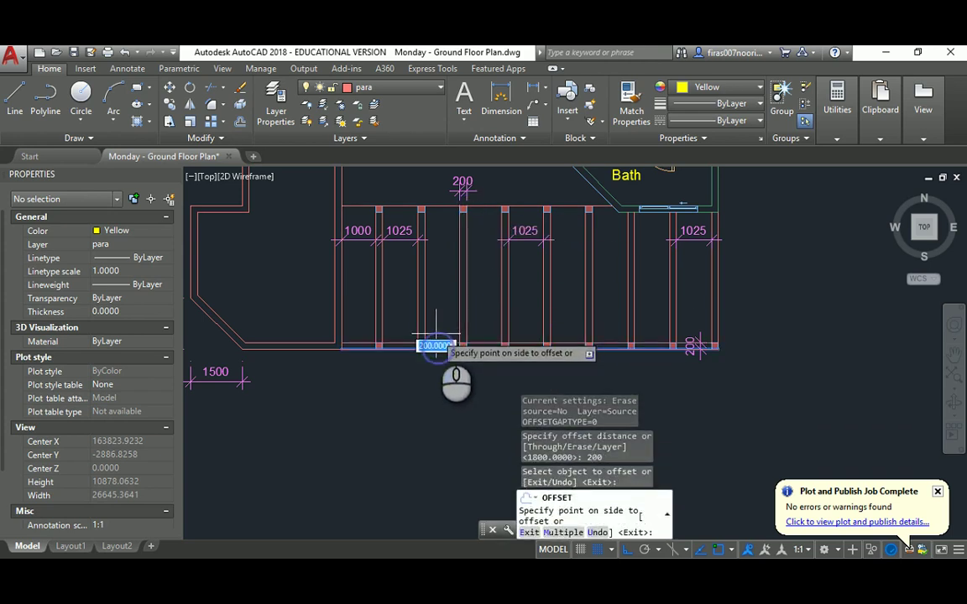
left_click(436, 335)
left_click(441, 203)
left_click(444, 239)
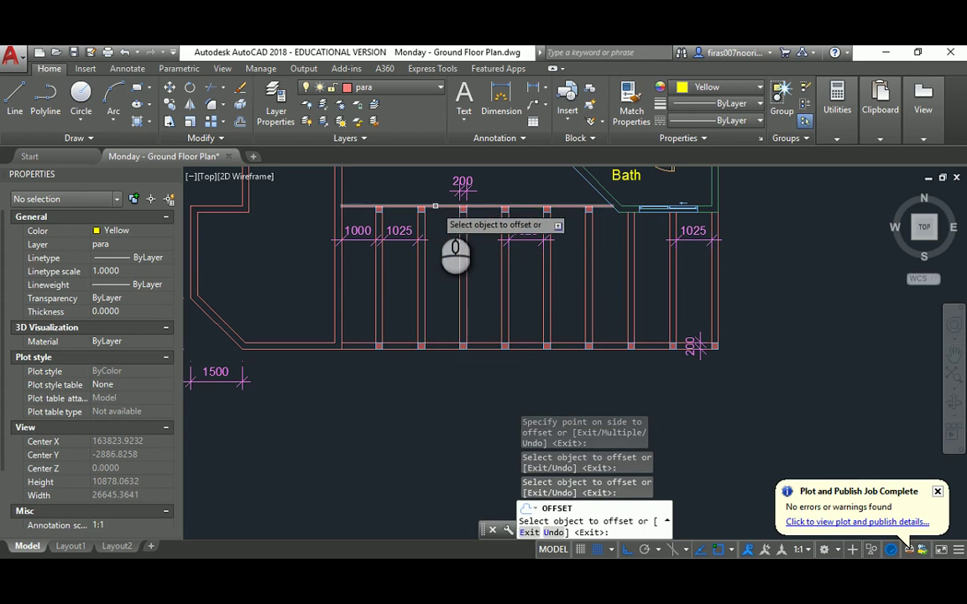
scroll(443, 252, "down", 3)
key("Escape")
key("Return")
key("Escape")
key("Escape")
Match the two dashed curved step lines around Living to the properties of the porch's red edge line
type("ma")
key("Return")
left_click(446, 294)
left_click(446, 294)
left_click(440, 240)
left_click(436, 251)
scroll(432, 235, "up", 4)
middle_click_drag(425, 177, 439, 244)
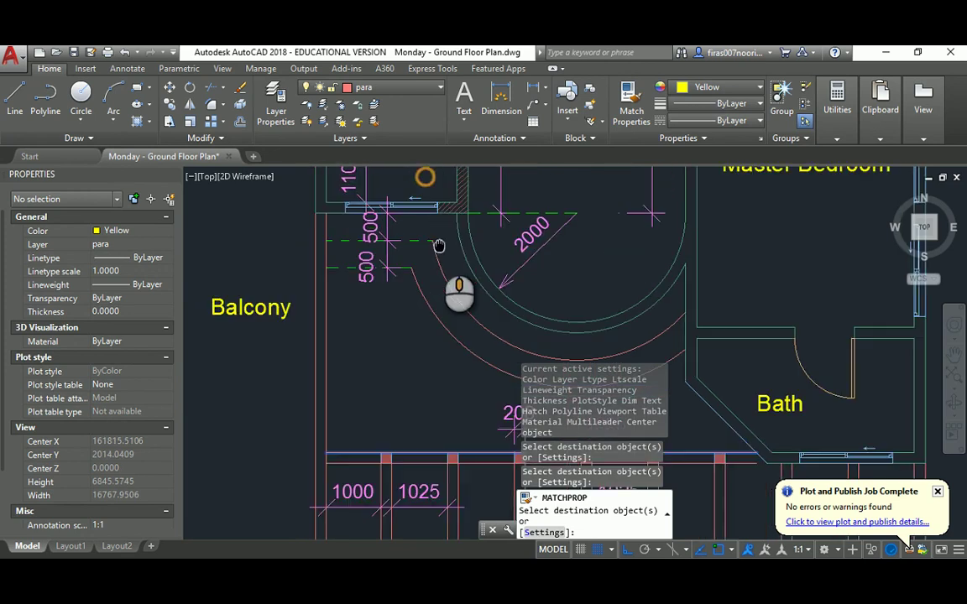
Apply the same red line properties to the two straight dashed step lines beside the Balcony
left_click(436, 227)
left_click(426, 264)
left_click(417, 257)
left_click(422, 275)
scroll(444, 292, "down", 4)
key("Escape")
Delete the overlapping line on the outside of the Bath's diagonal wall and check the reference PDF
scroll(520, 337, "up", 4)
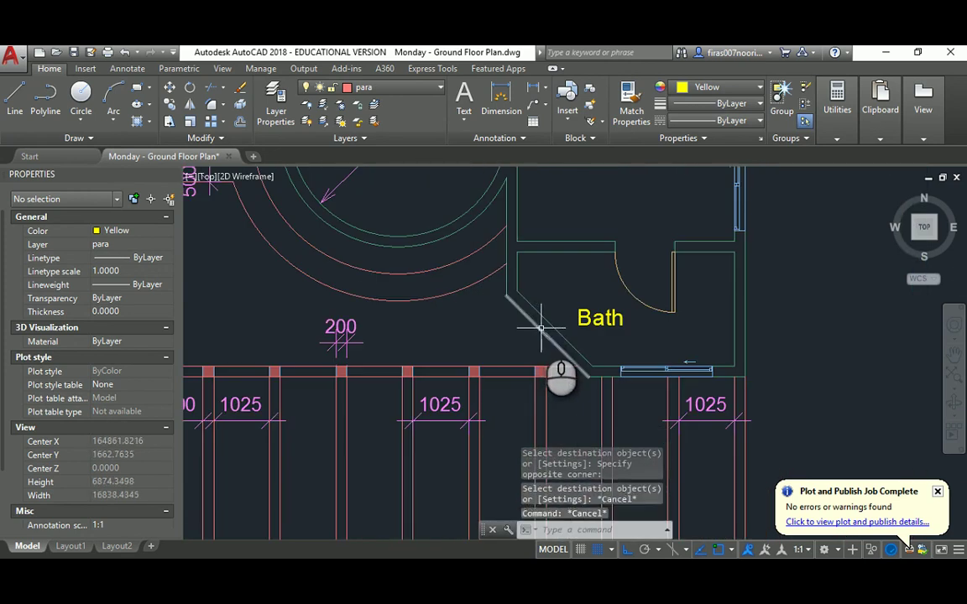
left_click(533, 325)
key("Delete")
scroll(506, 326, "down", 3)
key("alt+Tab")
key("alt+Tab")
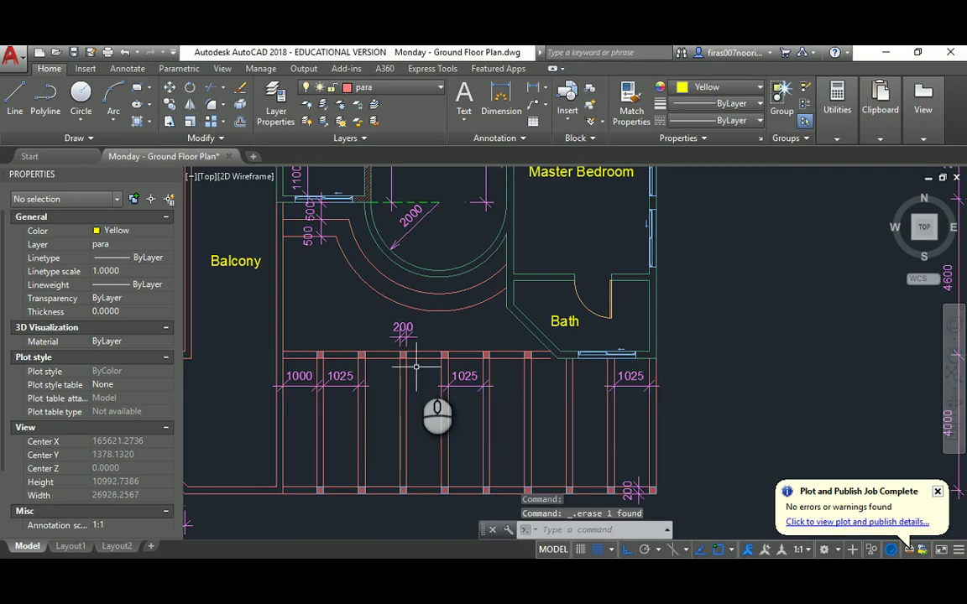
Delete the 900 dimension in the Living room
middle_click_drag(423, 265, 438, 395)
middle_click_drag(426, 242, 440, 281)
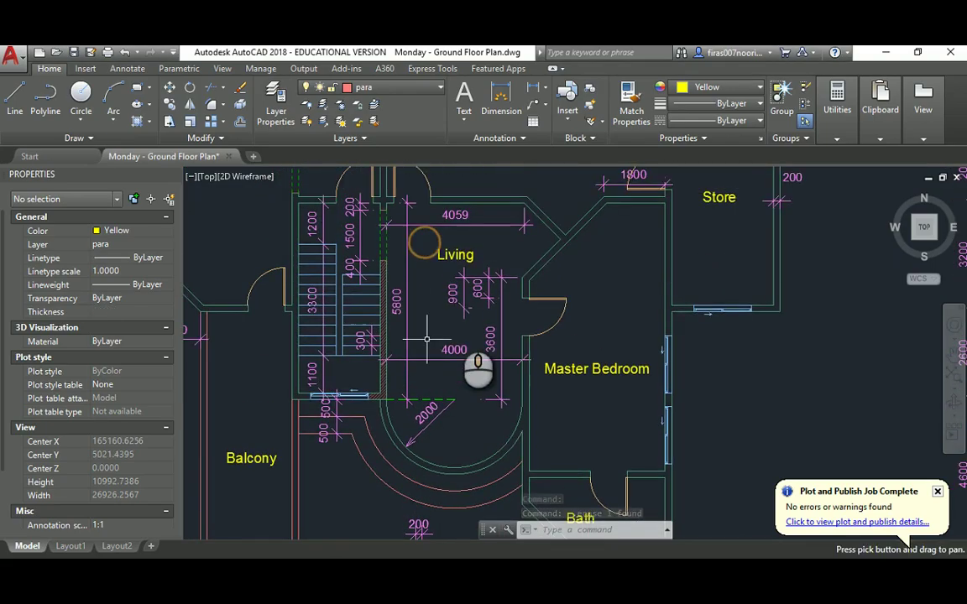
scroll(461, 279, "up", 4)
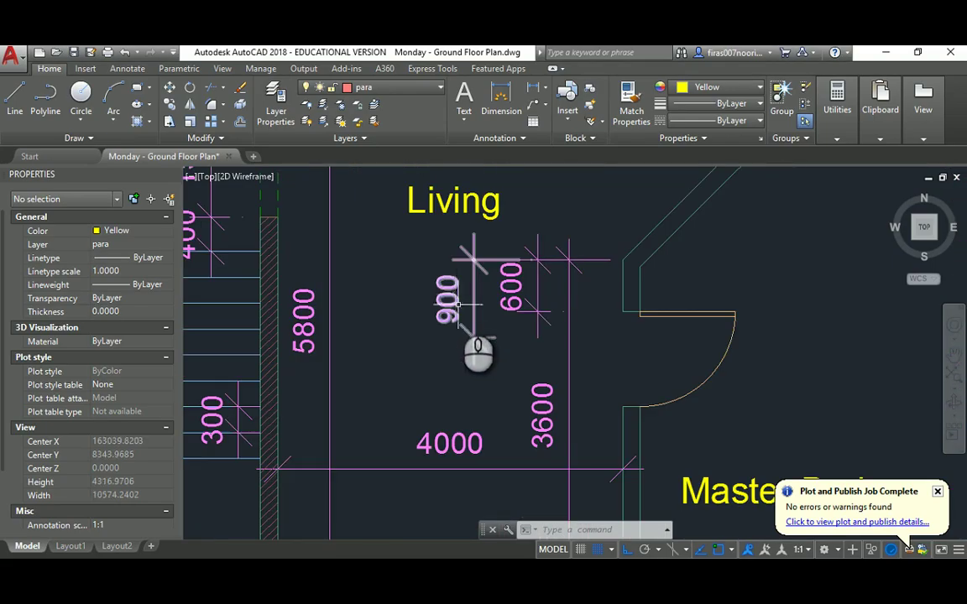
left_click(456, 305)
key("Delete")
scroll(450, 310, "down", 2)
scroll(449, 276, "down", 2)
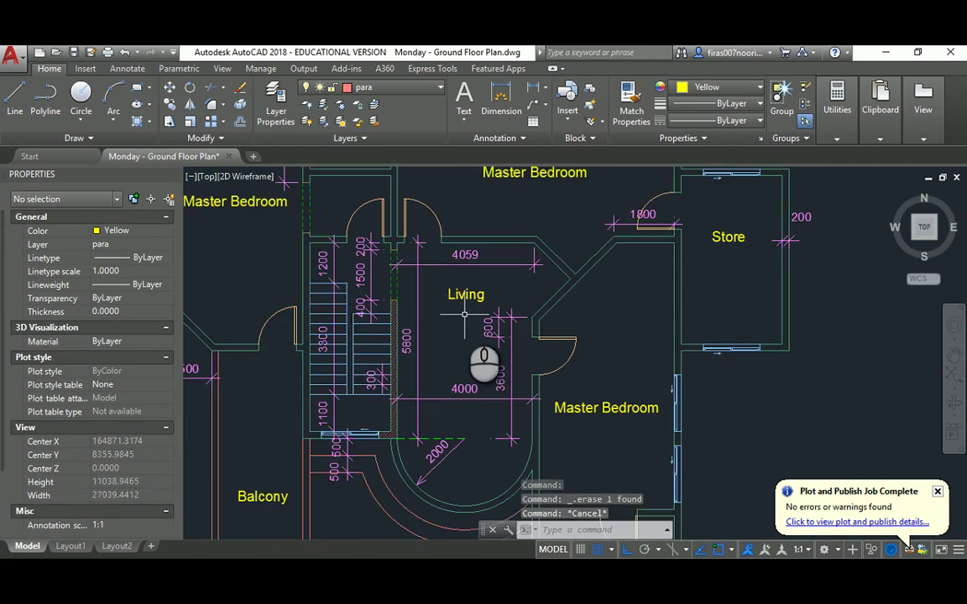
Examine the rooms, labels and dimensions of the first floor plan in the reference PDF
key("alt+Tab")
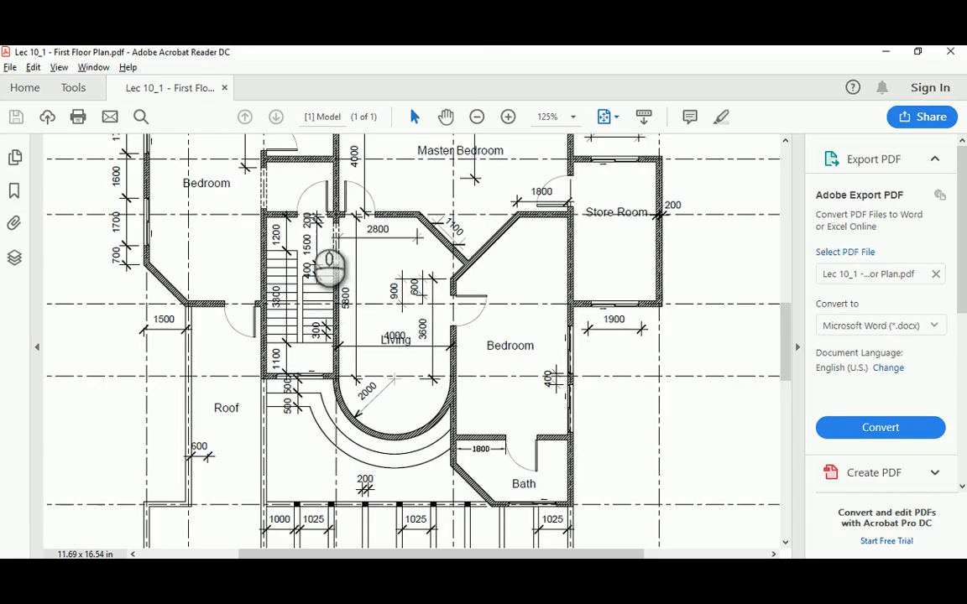
scroll(321, 252, "up", 3)
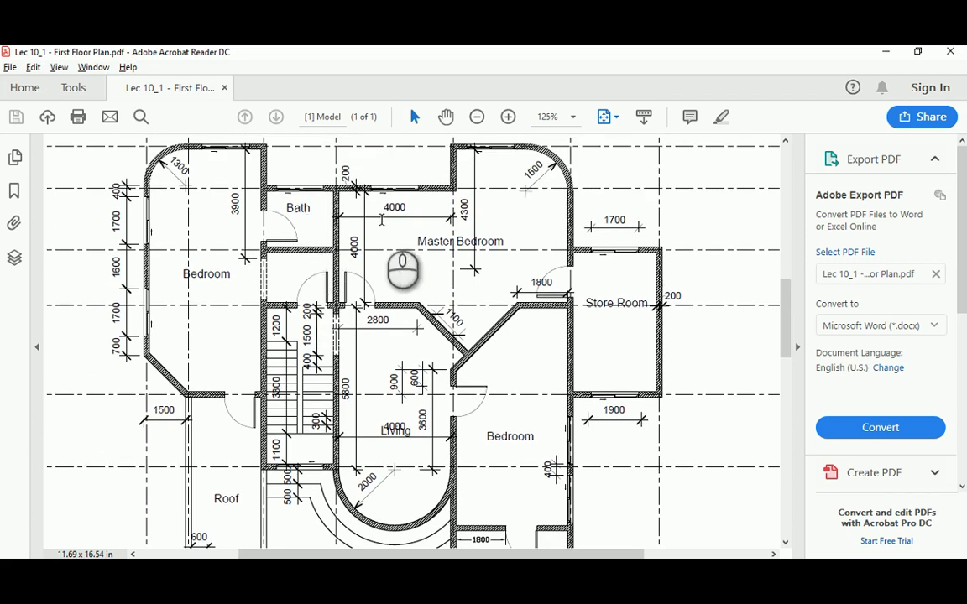
scroll(401, 224, "up", 1)
scroll(401, 224, "down", 1)
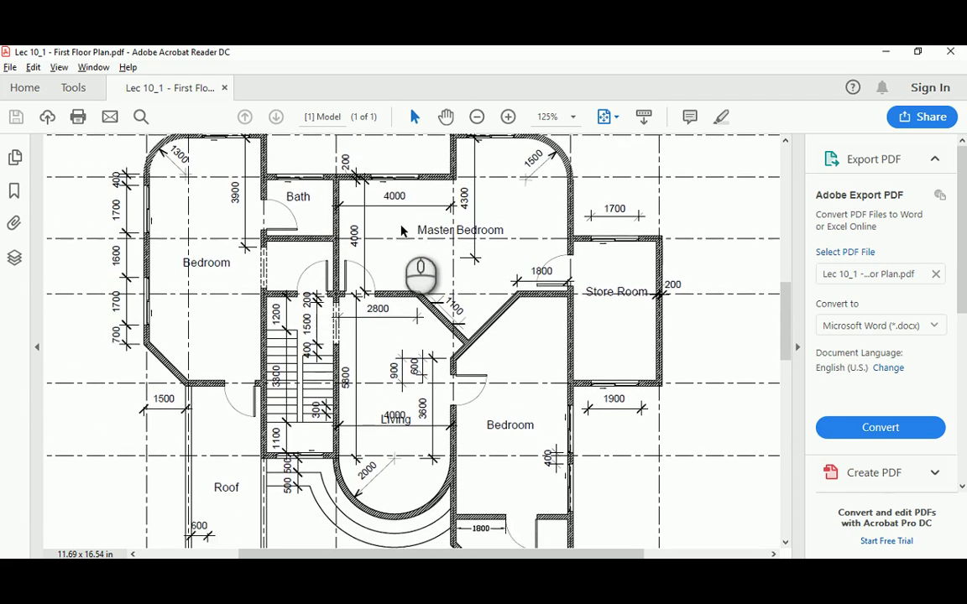
key("alt+Tab")
Turn off the layers of the dimensions, room labels and windows (A-ANNO-DIMS, A-AREA-IDEN and A-GLAZ) in AutoCAD
scroll(470, 257, "down", 5)
scroll(465, 256, "up", 4)
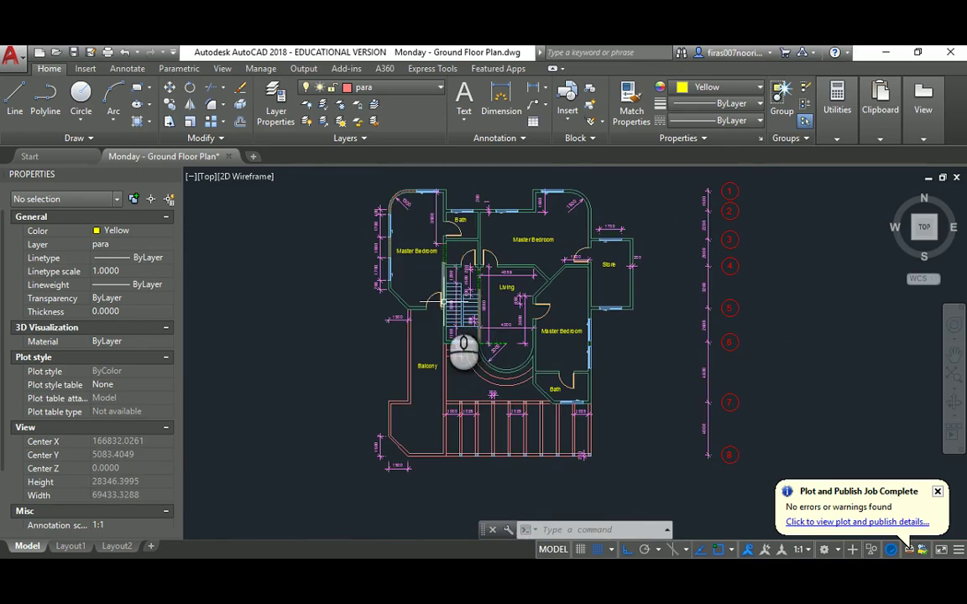
key("Escape")
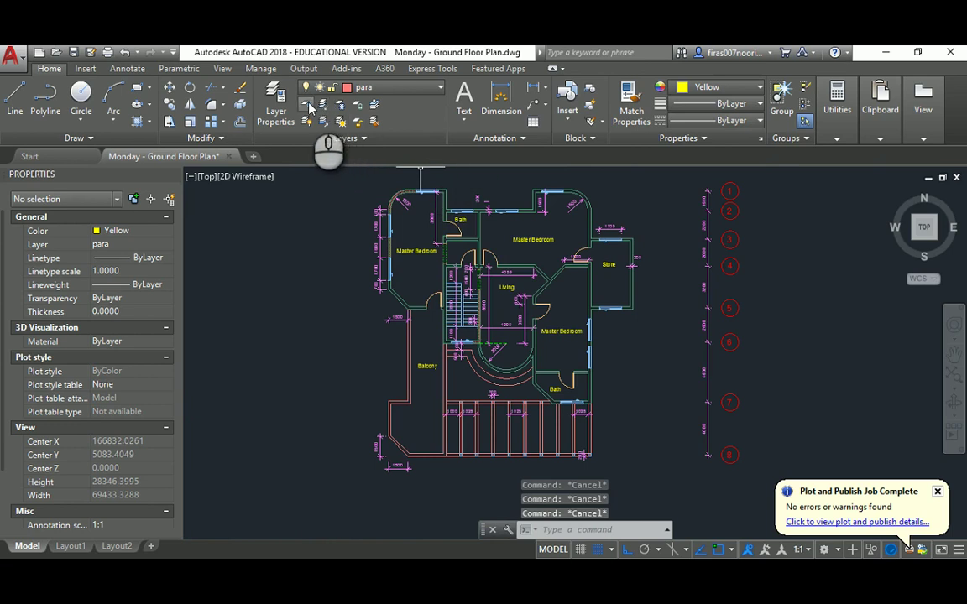
left_click(307, 106)
left_click(377, 215)
scroll(389, 212, "up", 4)
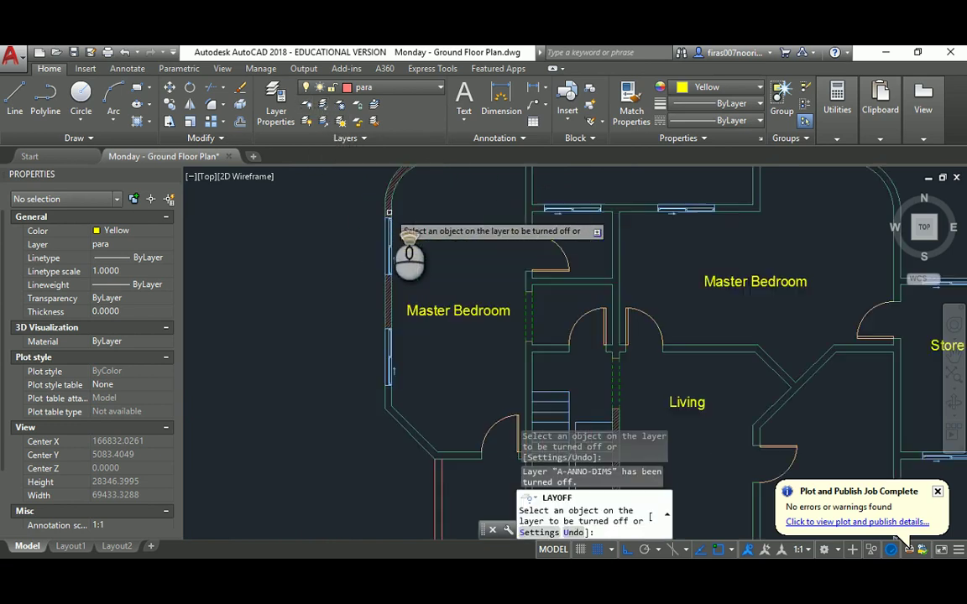
middle_click_drag(451, 300, 411, 233)
left_click(412, 247)
left_click(405, 245)
left_click(350, 288)
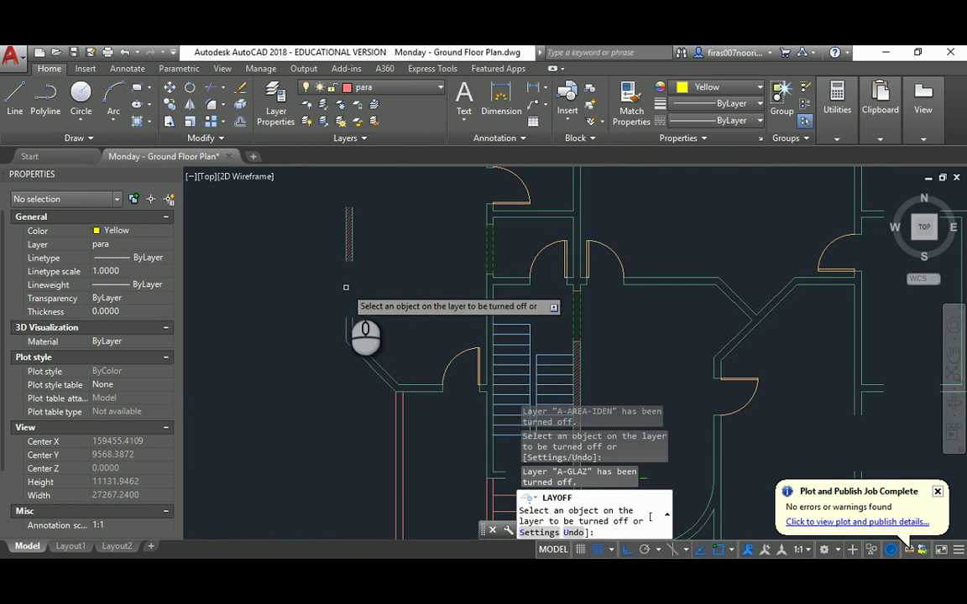
middle_click_drag(345, 287, 330, 307)
key("Escape")
key("Escape")
key("Escape")
key("Escape")
Draw a line closing the open wall end below the lower window opening in the left bedroom's outer wall
left_click(335, 375)
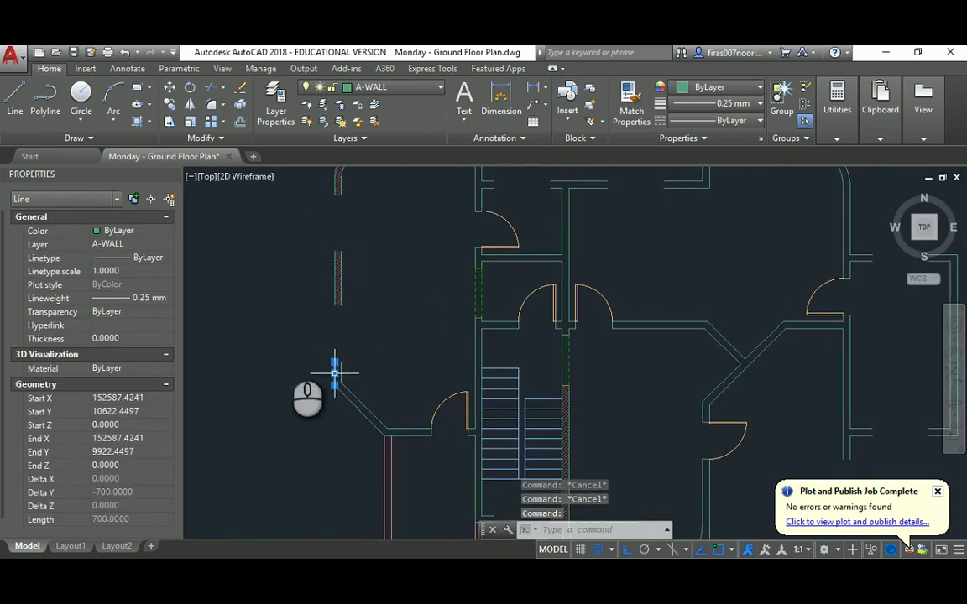
key("Escape")
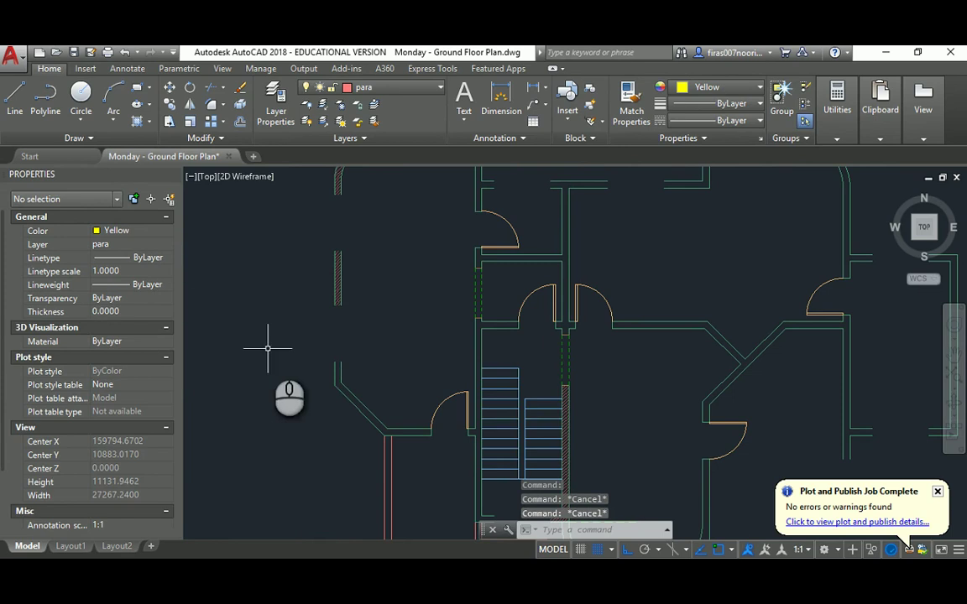
scroll(334, 365, "up", 4)
type("l")
key("Return")
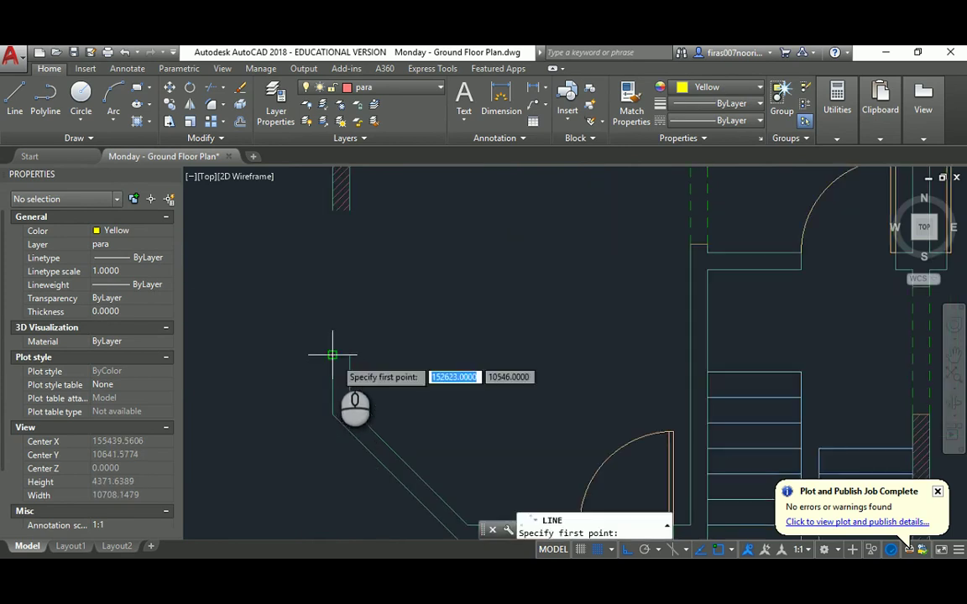
left_click(333, 355)
left_click(350, 356)
key("Escape")
Draw a line closing the lower end of the hatched wall above the lower window opening in the left bedroom
middle_click_drag(347, 279, 349, 381)
key("Escape")
key("space")
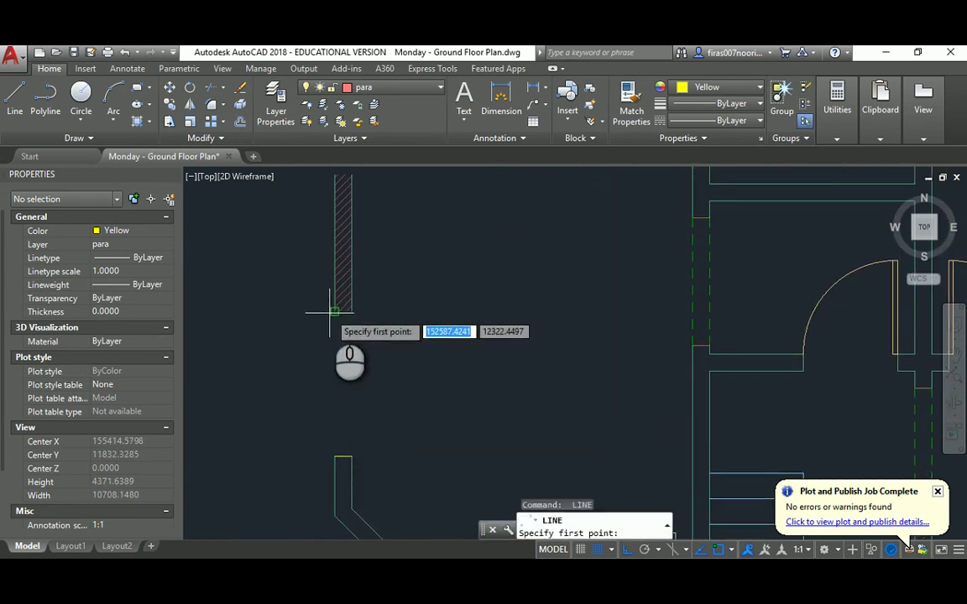
left_click(334, 312)
left_click(352, 312)
key("Escape")
key("Escape")
key("Escape")
key("Escape")
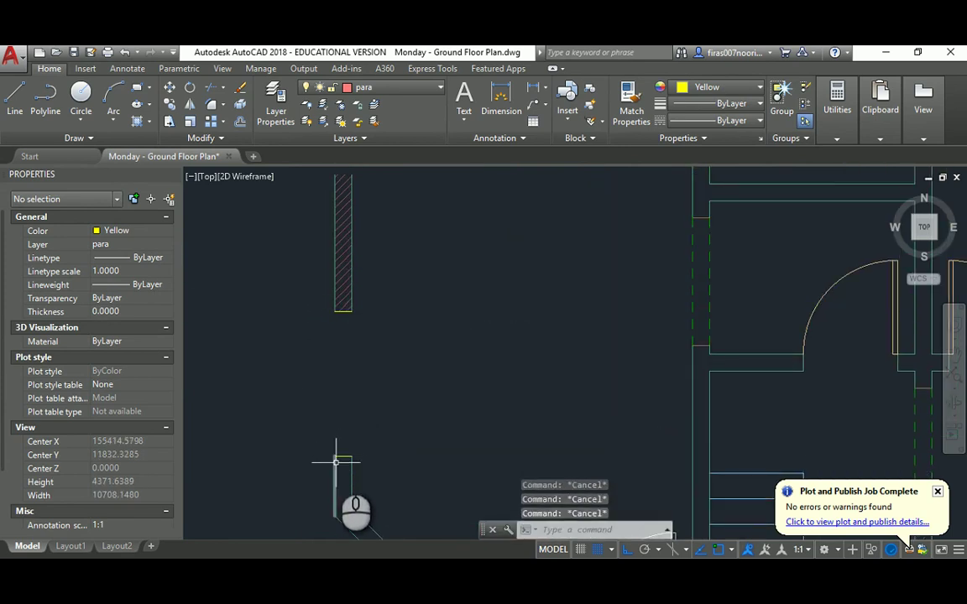
Match the two new closing lines at the lower window opening to the properties of the adjoining wall line
type("ma")
key("Return")
left_click(334, 465)
left_click(314, 472)
left_click(363, 442)
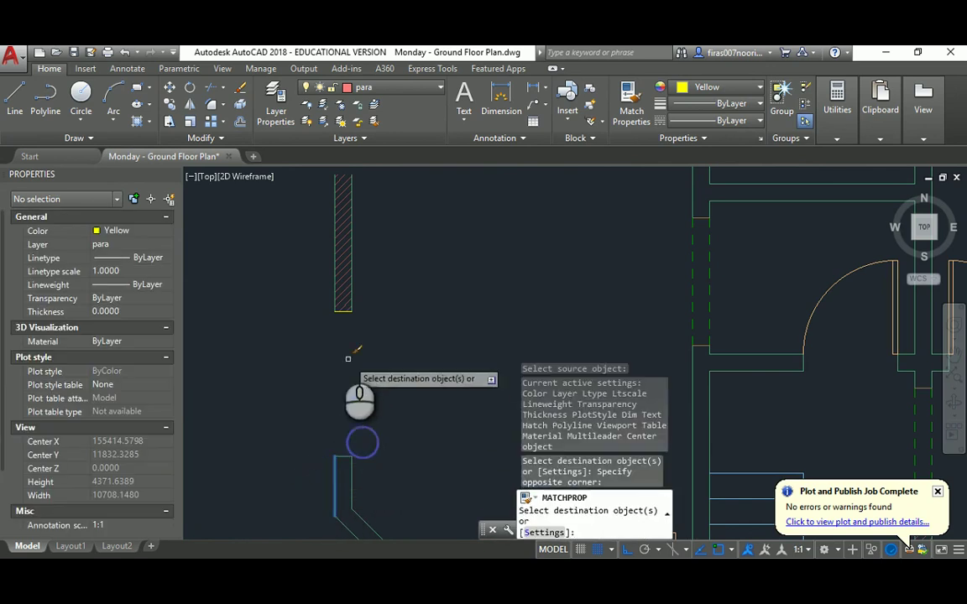
left_click(315, 337)
left_click(365, 304)
key("Escape")
Set the current layer to A-WALL for the remaining closing lines
left_click(342, 457)
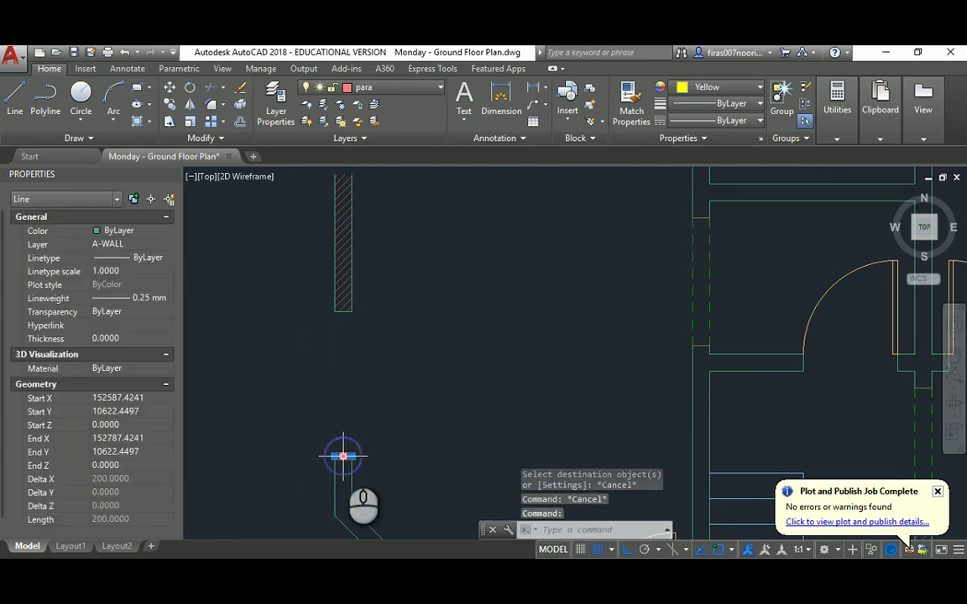
key("Escape")
key("Escape")
left_click(142, 245)
left_click(113, 283)
Draw a line closing the upper end of the straight hatched wall in the left bedroom's outer wall
mouse_move(270, 282)
middle_mouse_down()
mouse_move(292, 383)
mouse_move(313, 339)
middle_mouse_up()
type("l")
key("Return")
left_click(346, 295)
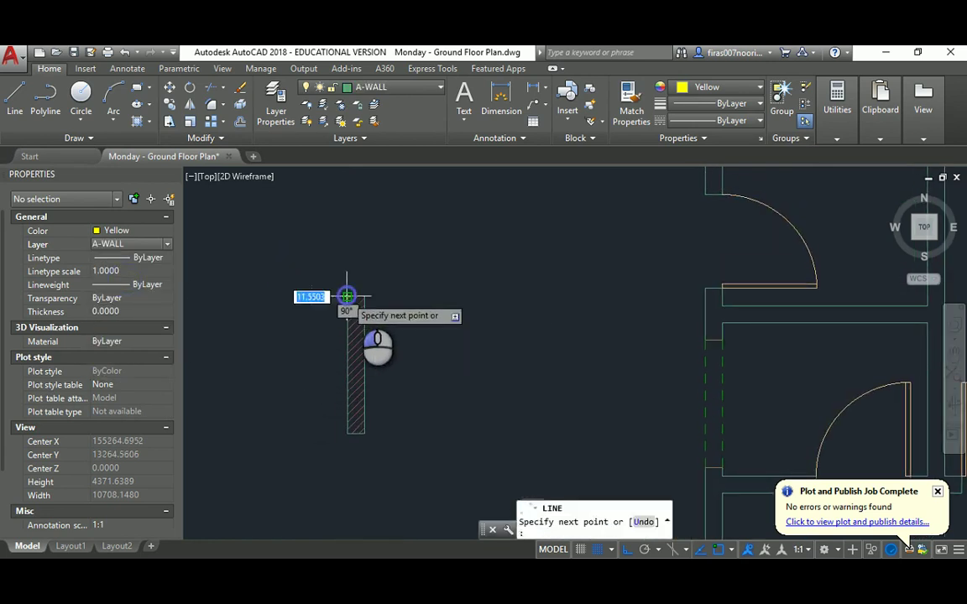
key("Escape")
middle_click_drag(383, 265, 367, 339)
key("Escape")
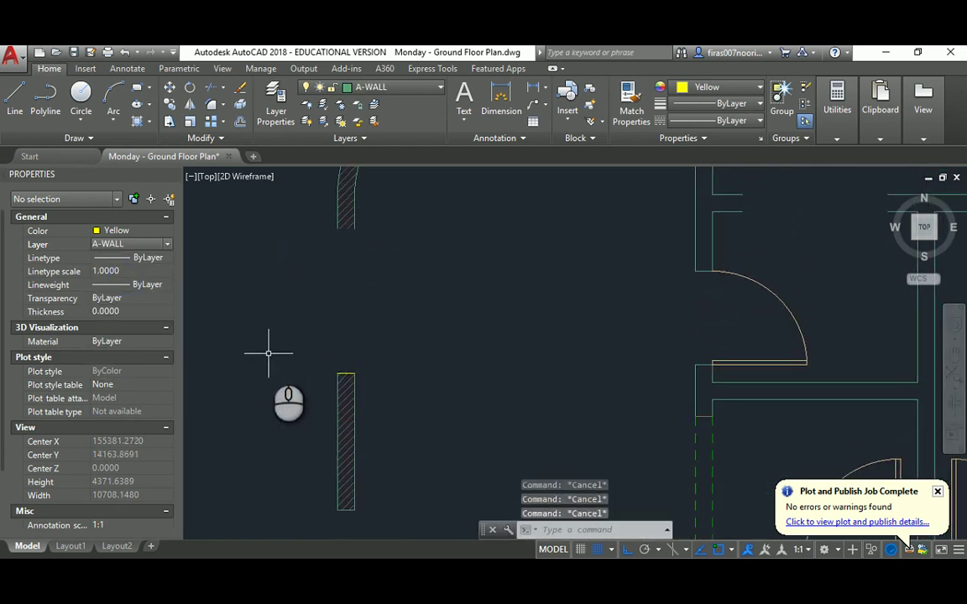
Match the closing line on top of the straight hatched wall to the properties of an existing wall line
type("ma")
key("Return")
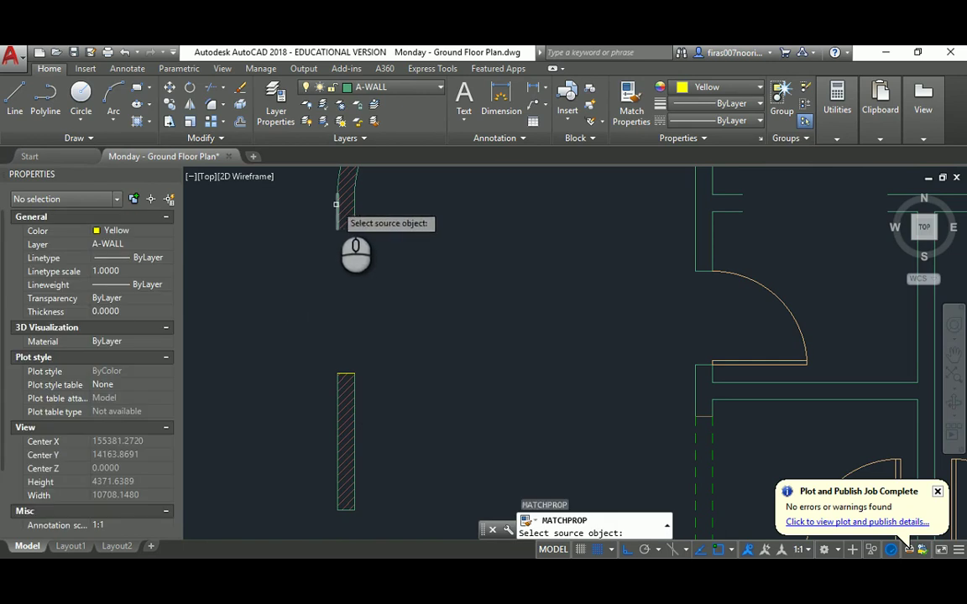
left_click(336, 203)
left_click(312, 344)
key("Escape")
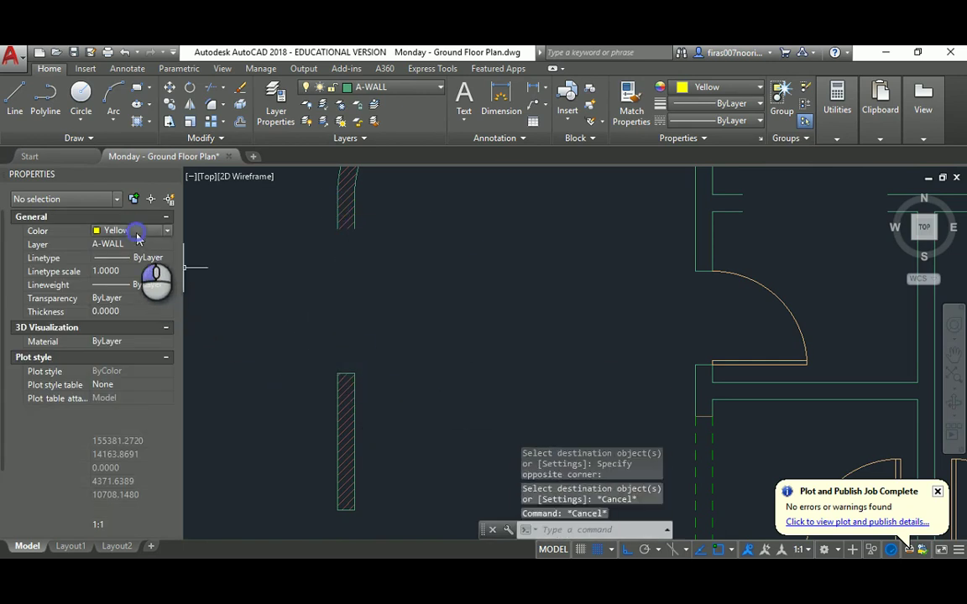
Set the current colour for new objects to ByLayer
left_click(139, 239)
left_click(126, 245)
key("Escape")
Draw a line closing the lower end of the curved hatched wall above the left bedroom's upper window opening
middle_click_drag(334, 244, 339, 288)
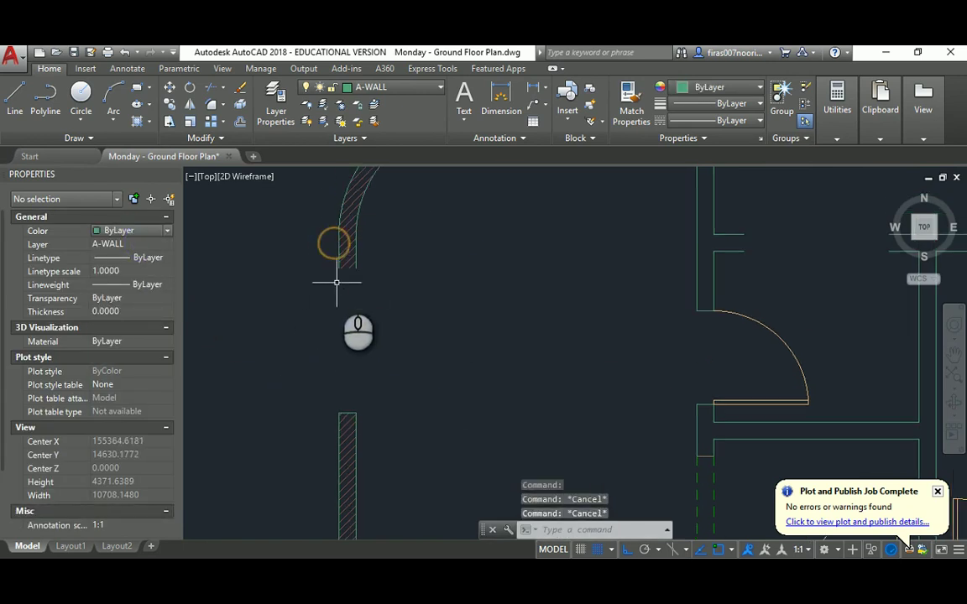
key("Return")
left_click(335, 269)
left_click(356, 269)
key("Escape")
Close both wall ends at the opening in the left bedroom's top wall, beside the curved hatched corner
middle_click_drag(415, 240, 328, 373)
key("Return")
key("Escape")
key("Return")
left_click(578, 241)
middle_click_drag(579, 250, 371, 216)
Close both wall ends at the top window opening of the small room beside the left bedroom
key("Escape")
key("Return")
key("Escape")
key("Return")
left_click(561, 267)
left_click(563, 283)
key("Escape")
key("Escape")
Close both wall ends at the next opening along the top wall, before the wall steps up
middle_click_drag(676, 296, 510, 281)
key("Escape")
key("Return")
left_click(538, 252)
left_click(537, 270)
key("Escape")
key("Return")
left_click(685, 253)
left_click(685, 269)
key("Escape")
key("Escape")
key("Escape")
Close both wall ends at the top opening between the stepped wall and the rounded upper-right corner
scroll(591, 274, "down", 4)
middle_click_drag(643, 287, 529, 282)
scroll(576, 215, "up", 4)
key("Return")
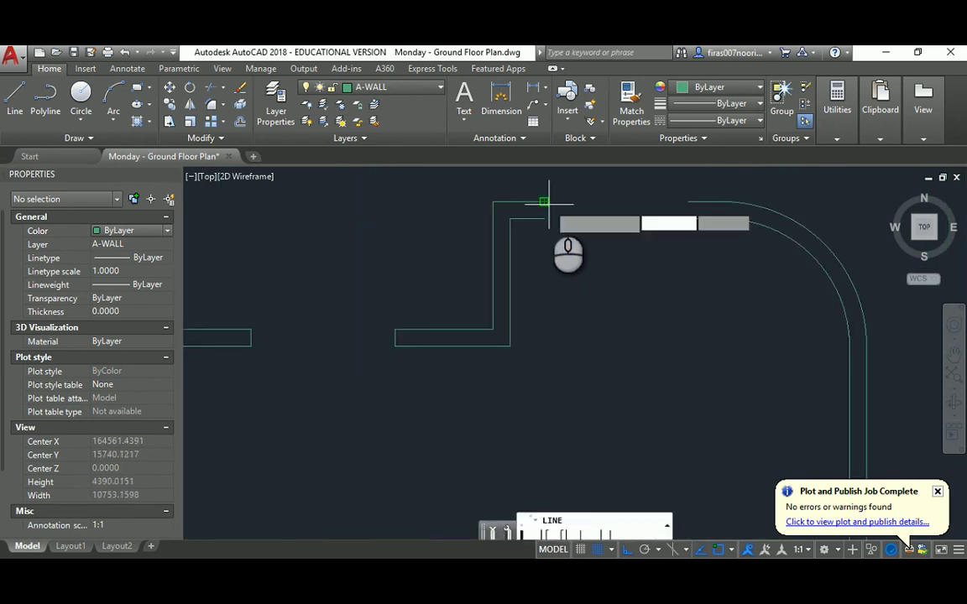
left_click(545, 216)
key("Return")
left_click(692, 202)
left_click(692, 220)
key("Escape")
key("Escape")
scroll(635, 221, "down", 4)
middle_click_drag(641, 274, 605, 234)
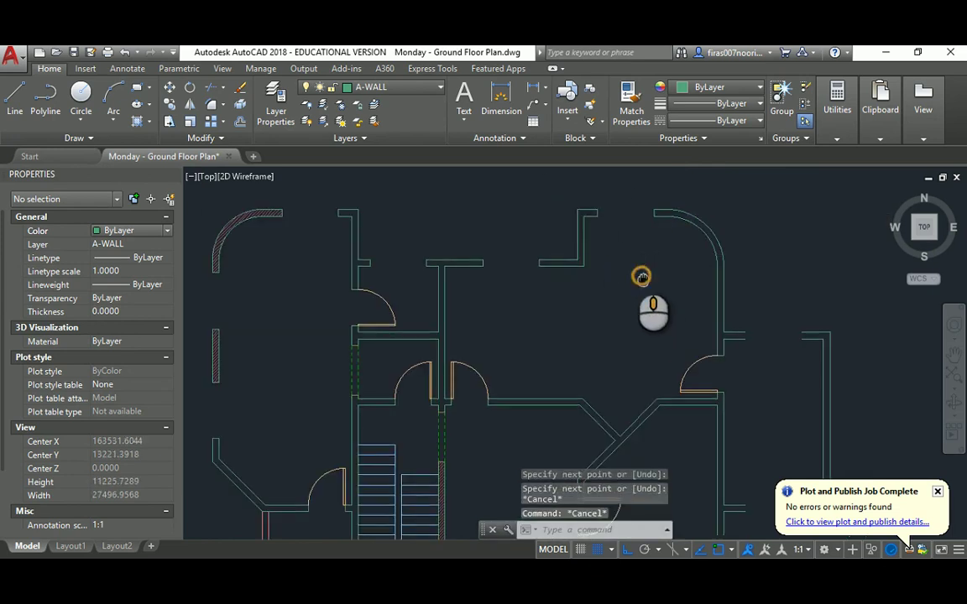
Close both wall ends at the opening in the top wall of the room projecting on the right side
scroll(719, 298, "up", 4)
left_click(728, 317)
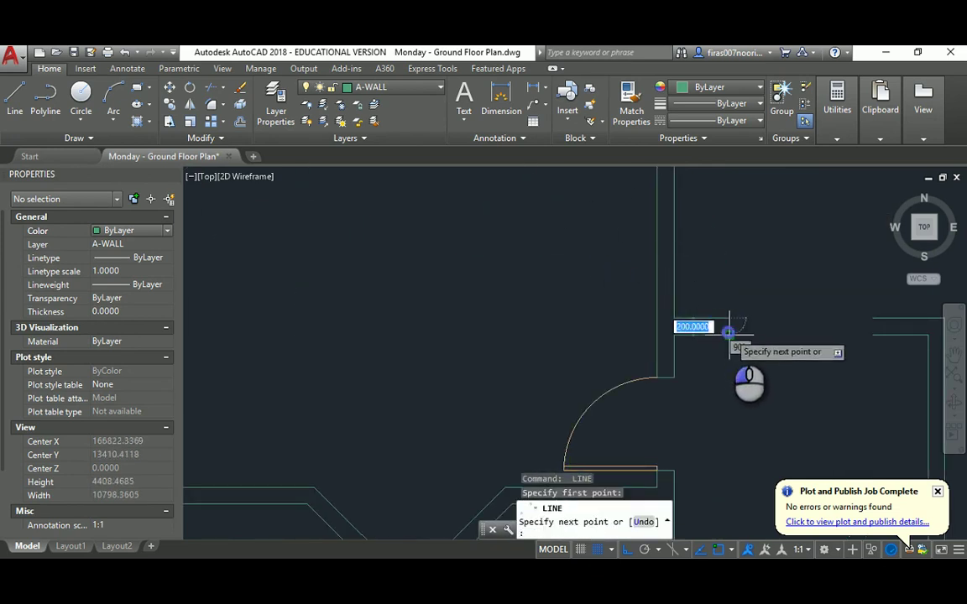
key("Escape")
middle_click_drag(781, 345, 555, 317)
key("Return")
left_click(636, 297)
scroll(566, 329, "down", 3)
key("Escape")
Close both wall ends at the opening in the bottom wall of the projecting right-hand room
key("Escape")
scroll(558, 361, "up", 2)
left_click(504, 347)
left_click(505, 364)
key("Escape")
key("Escape")
left_click(649, 352)
left_click(648, 368)
key("Escape")
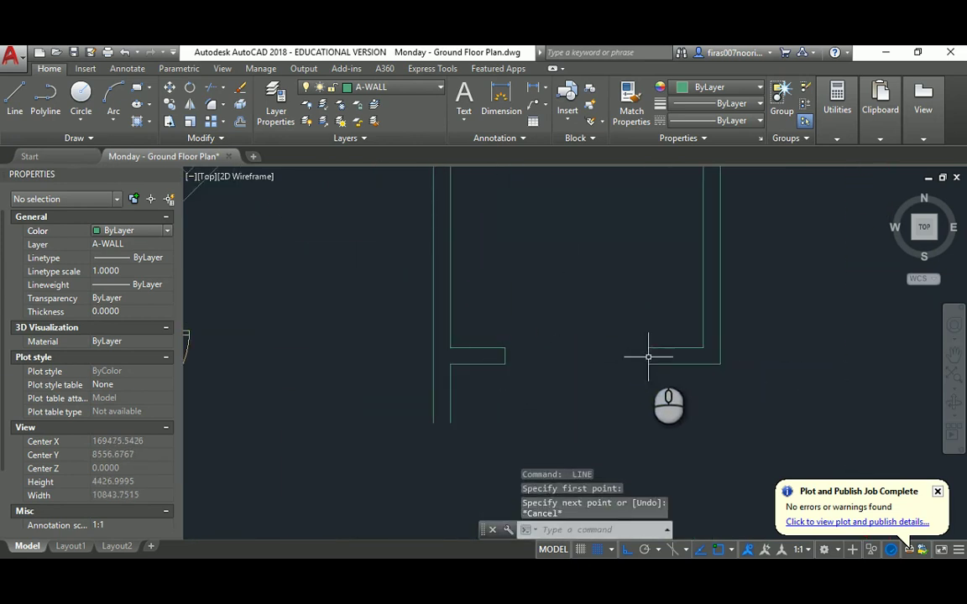
key("Return")
left_click(648, 347)
left_click(648, 364)
Close both wall ends at the upper opening in the right outer wall below the projecting room
middle_click_drag(556, 372, 598, 296)
key("Escape")
key("Escape")
key("Return")
left_click(474, 383)
middle_click_drag(474, 383, 460, 312)
key("Escape")
left_click(477, 420)
key("Escape")
Close both wall ends at the lower opening in the right outer wall, below the short wall piece
middle_click_drag(461, 439, 461, 341)
key("Return")
left_click(461, 354)
left_click(477, 355)
key("Escape")
key("Escape")
middle_click_drag(472, 411, 464, 313)
key("Return")
left_click(456, 401)
left_click(471, 402)
key("Escape")
Draw a line closing the bottom wall's end beside the angled wall, above the porch beams
scroll(486, 358, "down", 2)
scroll(411, 366, "down", 2)
middle_click_drag(409, 367, 408, 355)
scroll(453, 374, "up", 4)
key("Return")
left_click(499, 322)
left_click(507, 347)
key("Escape")
key("Escape")
key("Escape")
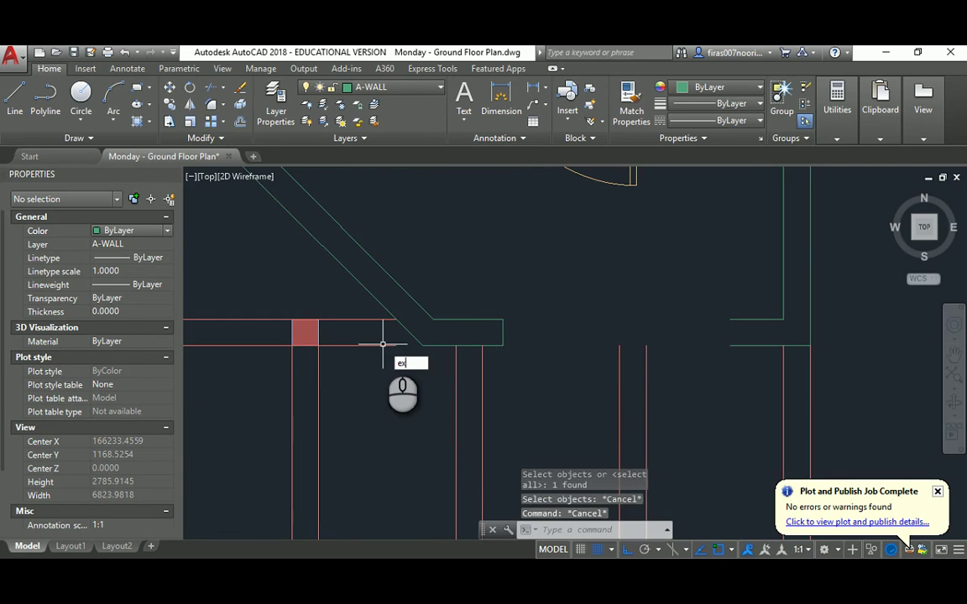
Extend the lower line of the horizontal porch beam to meet the angled wall
key("Escape")
key("Escape")
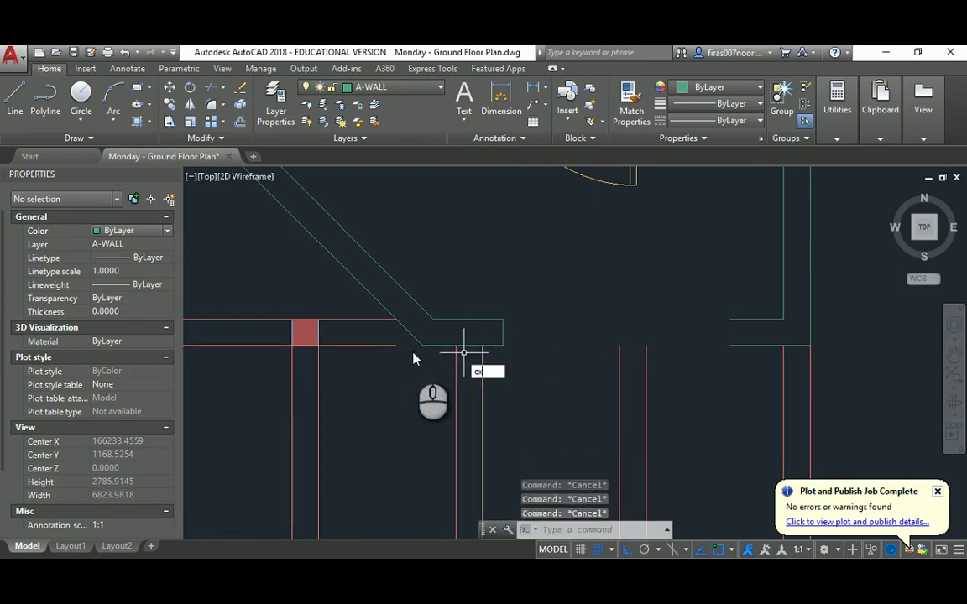
scroll(395, 339, "down", 3)
key("Escape")
key("Escape")
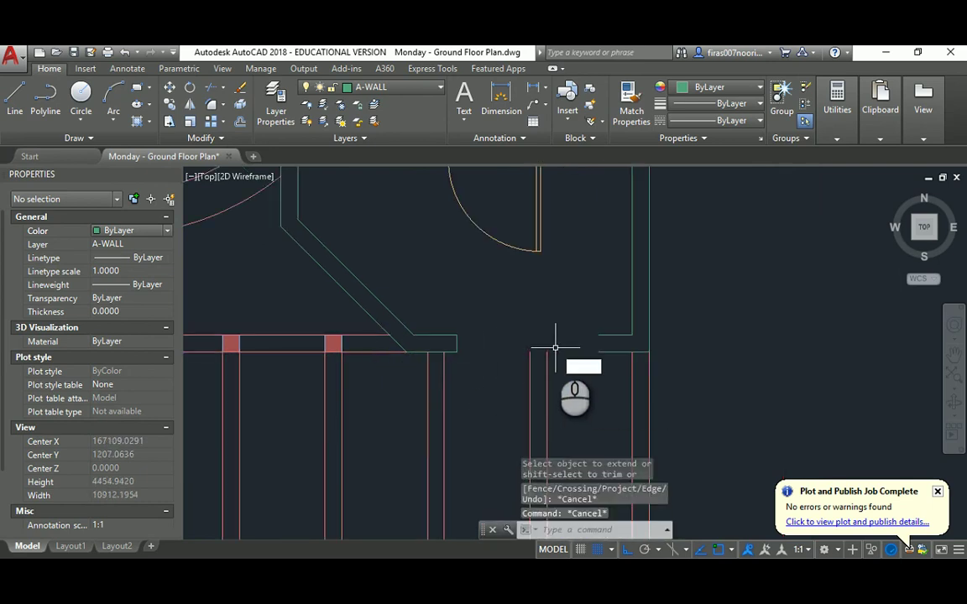
Close the bottom wall's end on the right side of the opening above the porch beams
type("l")
key("Return")
left_click(599, 334)
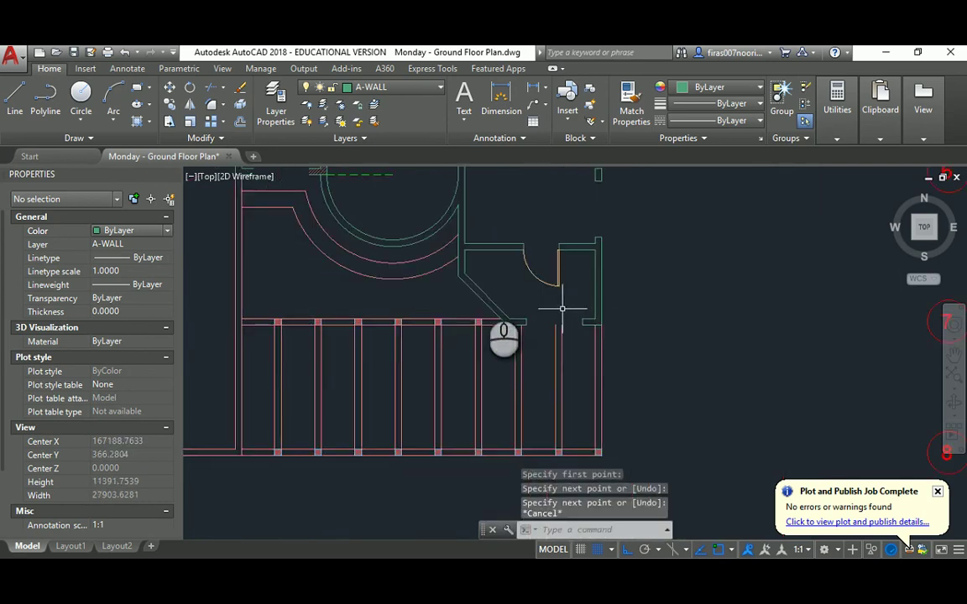
Close both wall ends at the bottom opening between the left wall corner and the hatched corner beside the round bay
scroll(451, 282, "up", 5)
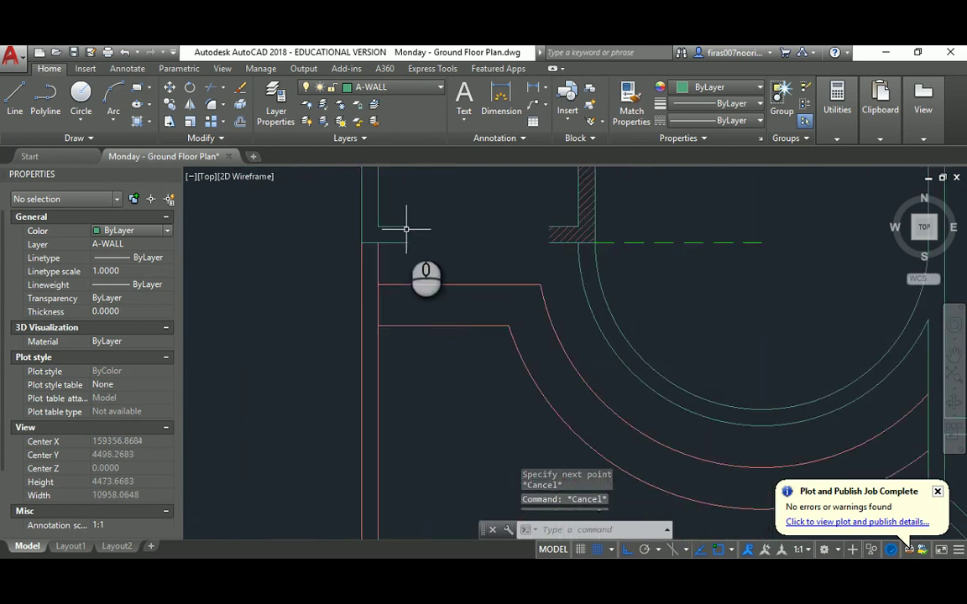
key("space")
left_click(407, 227)
left_click(407, 242)
key("Escape")
key("Escape")
key("space")
left_click(549, 227)
left_click(549, 243)
key("Escape")
key("Escape")
Check the existing hatch in the left outer wall, then make Hatch the current layer
scroll(537, 240, "down", 2)
middle_click_drag(537, 240, 526, 321)
scroll(470, 282, "down", 4)
scroll(462, 286, "down", 2)
mouse_move(422, 314)
middle_mouse_down()
mouse_move(425, 378)
mouse_move(409, 335)
middle_mouse_up()
scroll(409, 329, "up", 6)
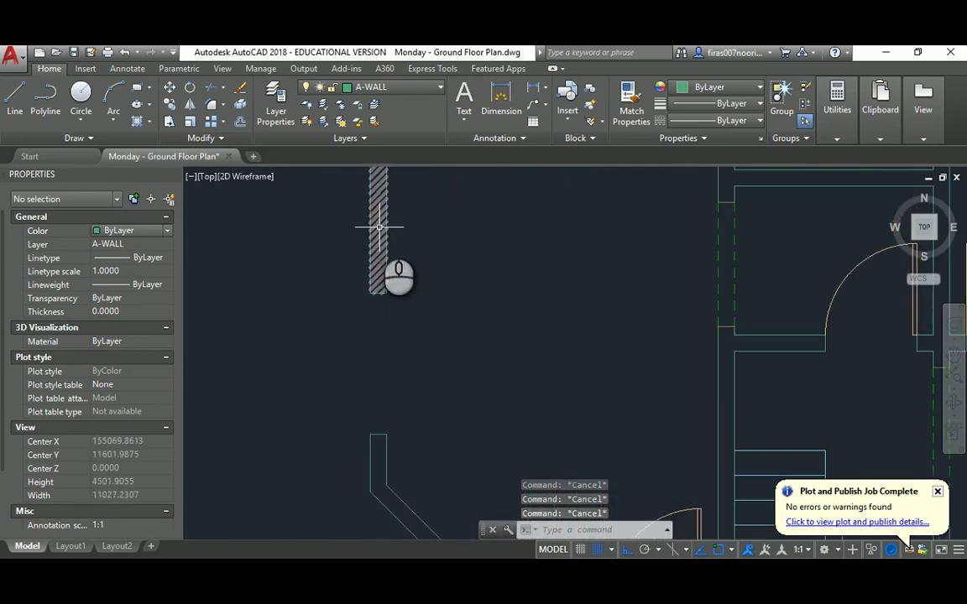
left_click(379, 227)
key("Escape")
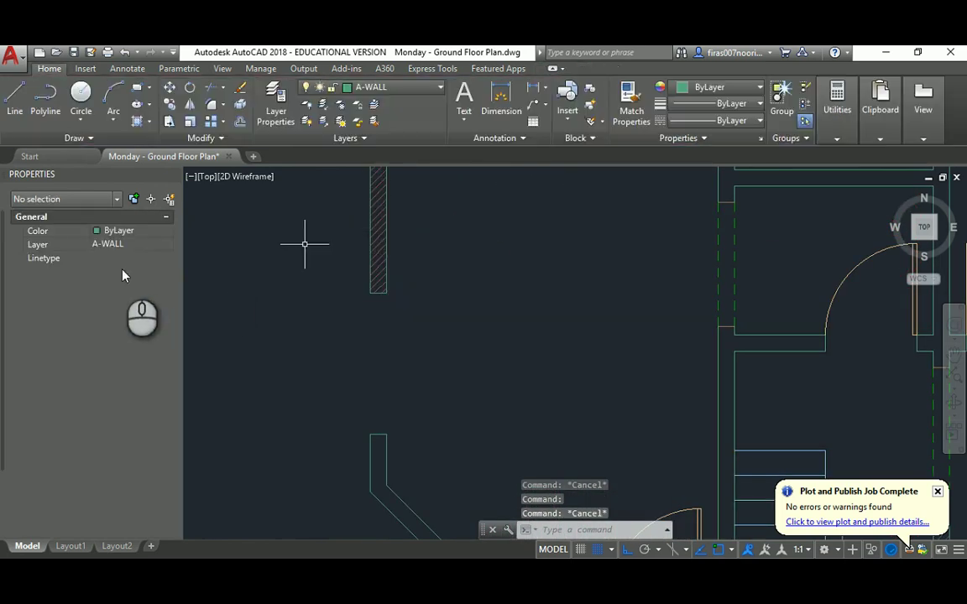
left_click(134, 245)
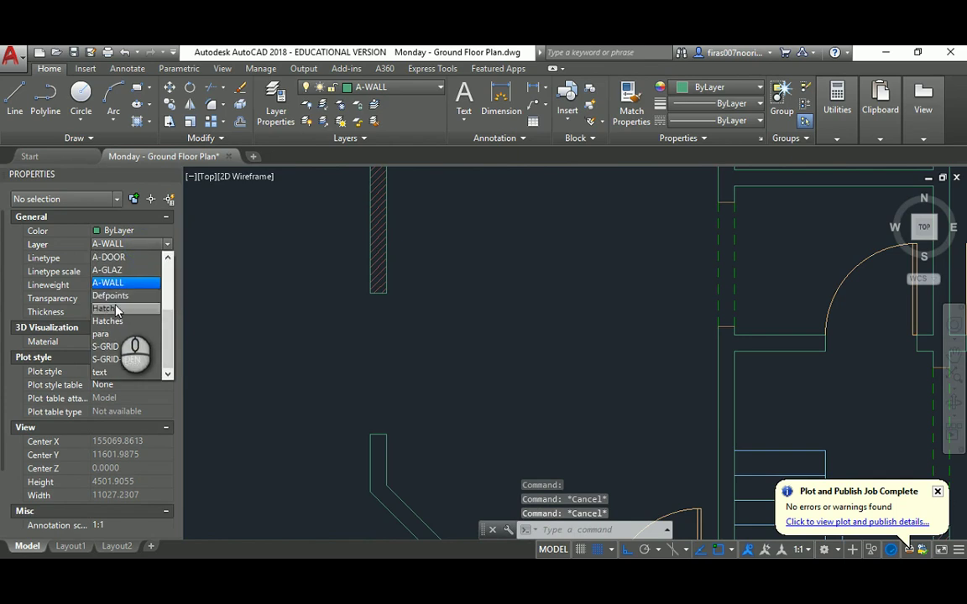
left_click(113, 307)
Start a hatch inheriting the left outer wall's ANSI31 pattern at scale 20 and fill the angled wall beside the balcony
scroll(393, 296, "down", 2)
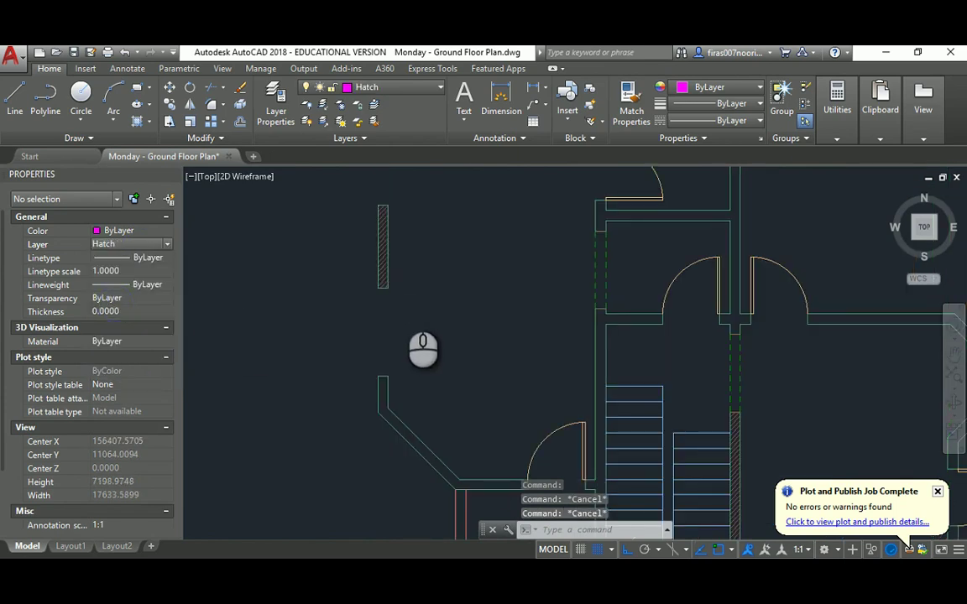
type("h")
key("Return")
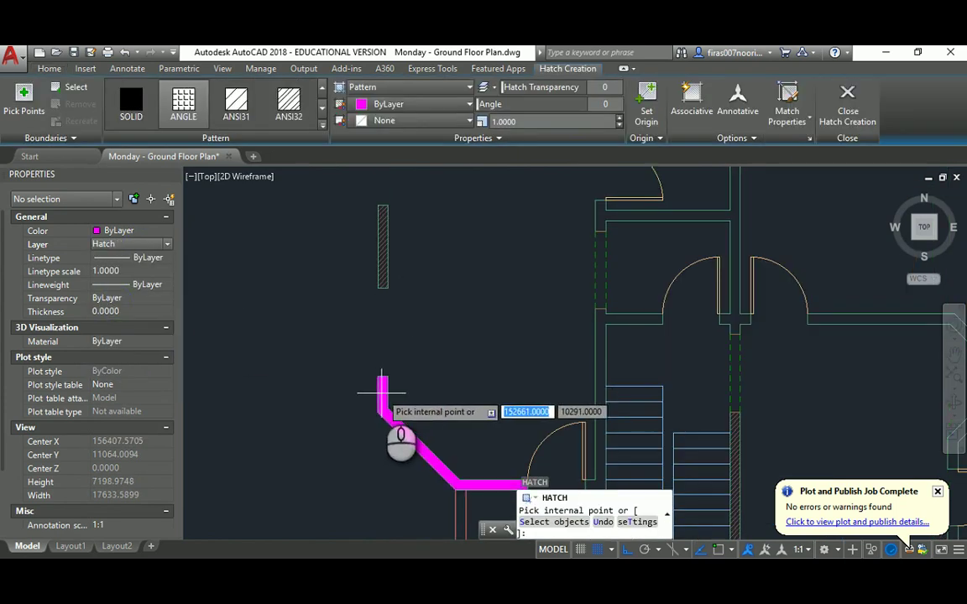
left_click(787, 103)
scroll(395, 251, "up", 2)
left_click(376, 234)
scroll(404, 384, "down", 3)
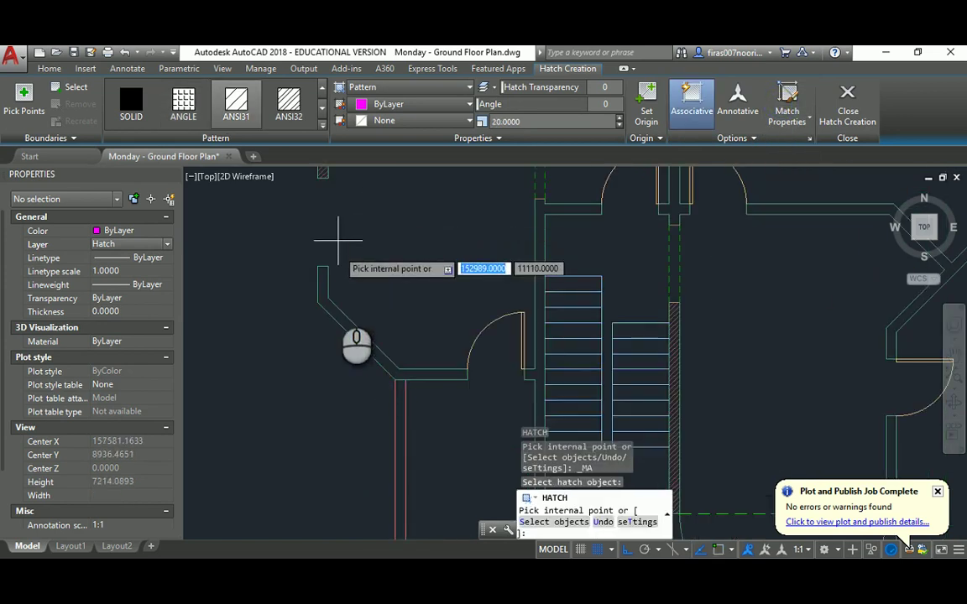
left_click(349, 327)
Try to hatch the walls below and above the dashed opening on the line of the staircase's left wall
middle_click_drag(533, 261, 434, 309)
left_click(441, 274)
left_click(441, 274)
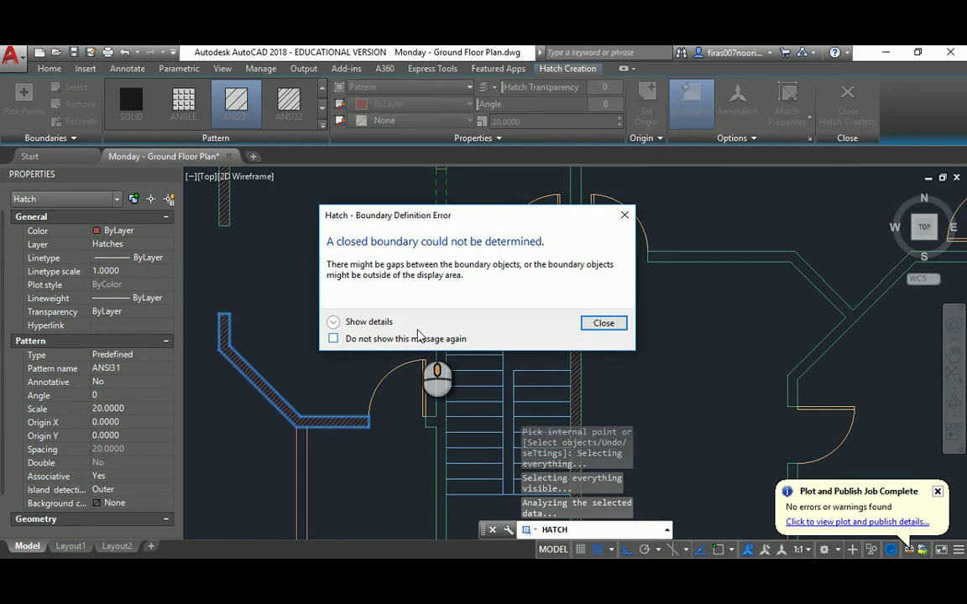
left_click(598, 326)
scroll(437, 340, "down", 3)
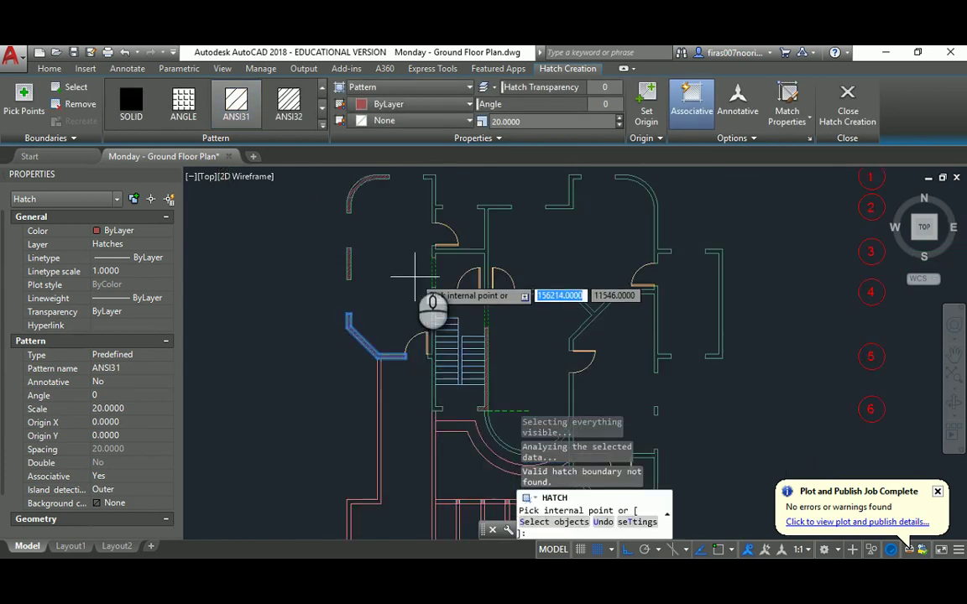
scroll(409, 328, "up", 4)
left_click(414, 321)
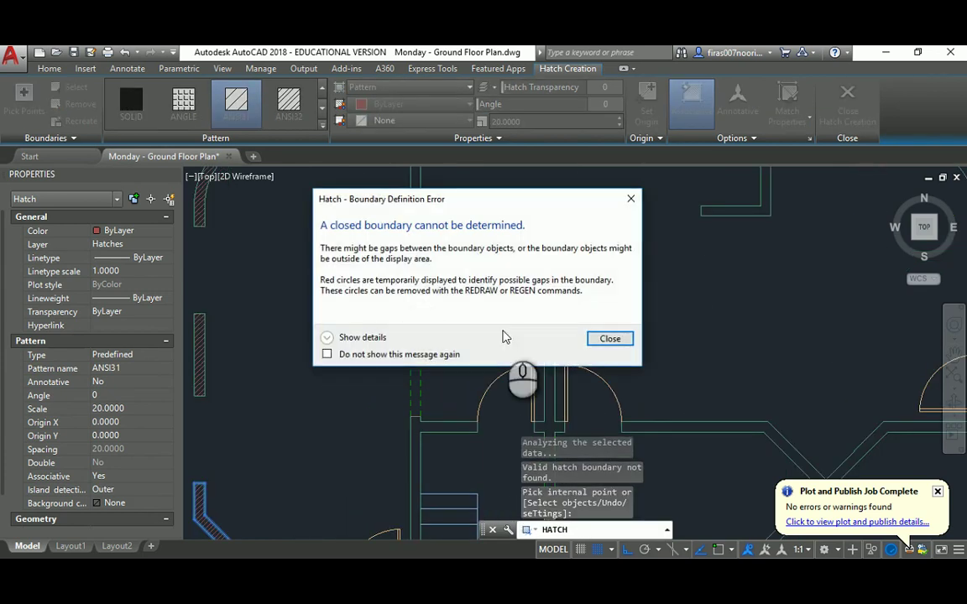
left_click(609, 339)
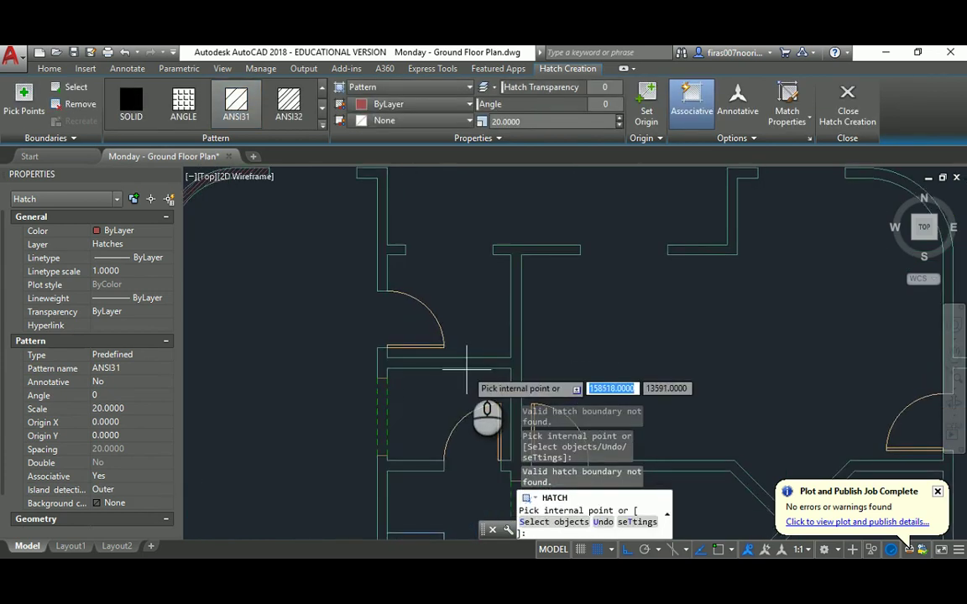
Hatch the T-shaped inner wall, the upper bath wall, the stepped wall and the rounded corner wall along the plan's upper side
mouse_move(455, 357)
middle_mouse_down()
mouse_move(351, 293)
mouse_move(418, 328)
middle_mouse_up()
left_click(372, 295)
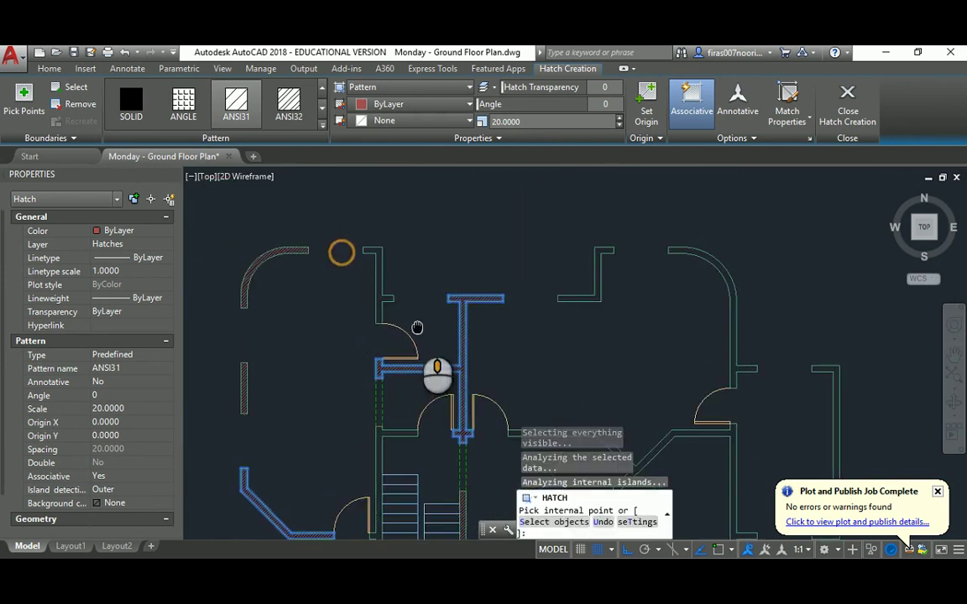
left_click(385, 299)
middle_click_drag(518, 300, 347, 250)
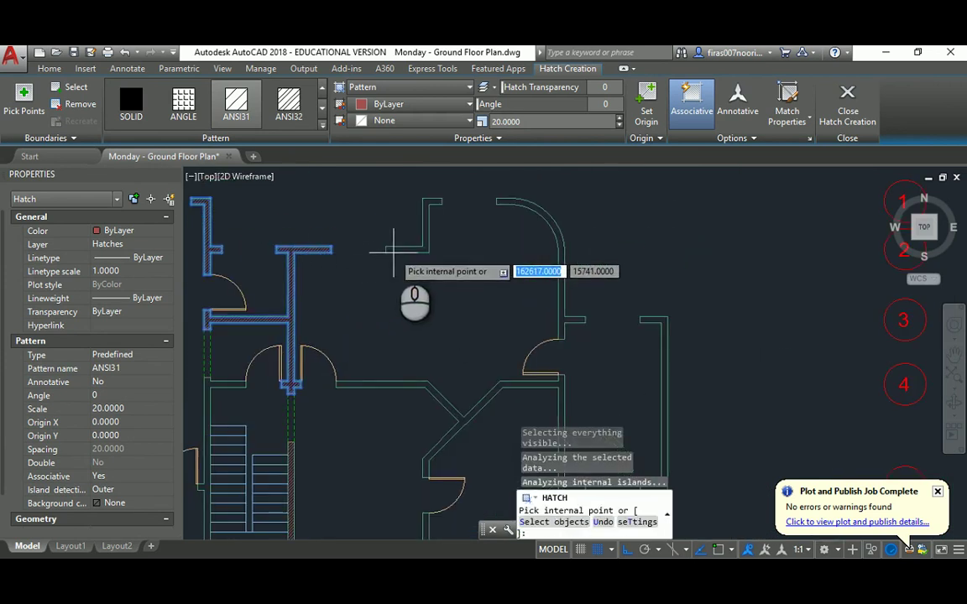
left_click(399, 248)
middle_click_drag(466, 257, 355, 251)
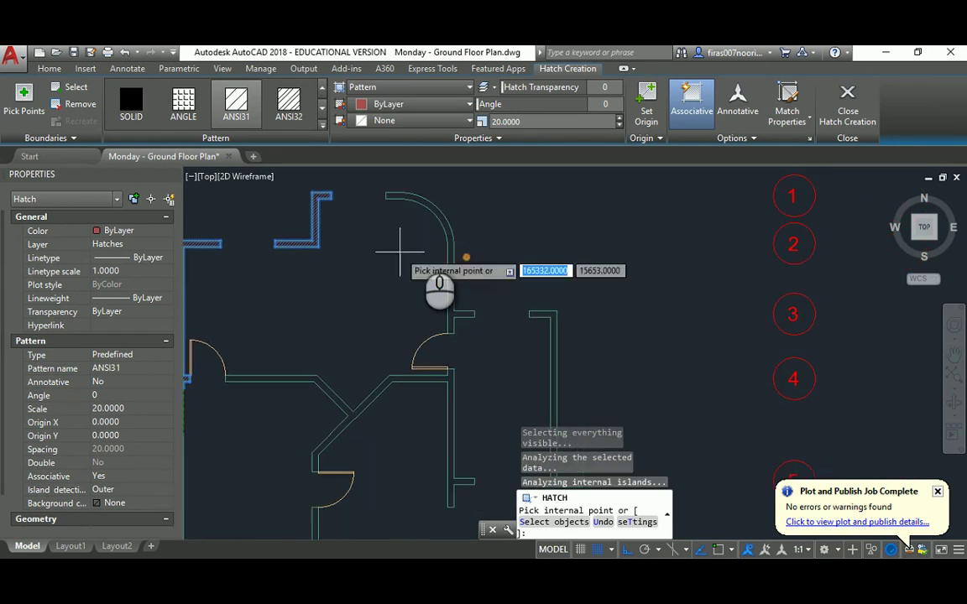
left_click(440, 217)
Hatch the diagonal inner walls, the store's outer wall, the round bay wall and the lower bath walls
middle_click_drag(430, 307, 480, 228)
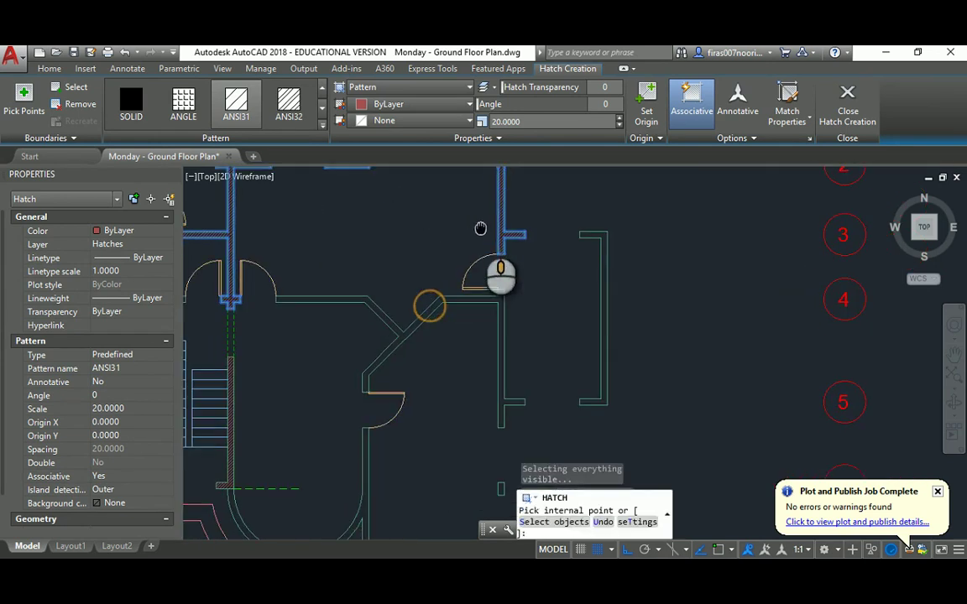
left_click(411, 327)
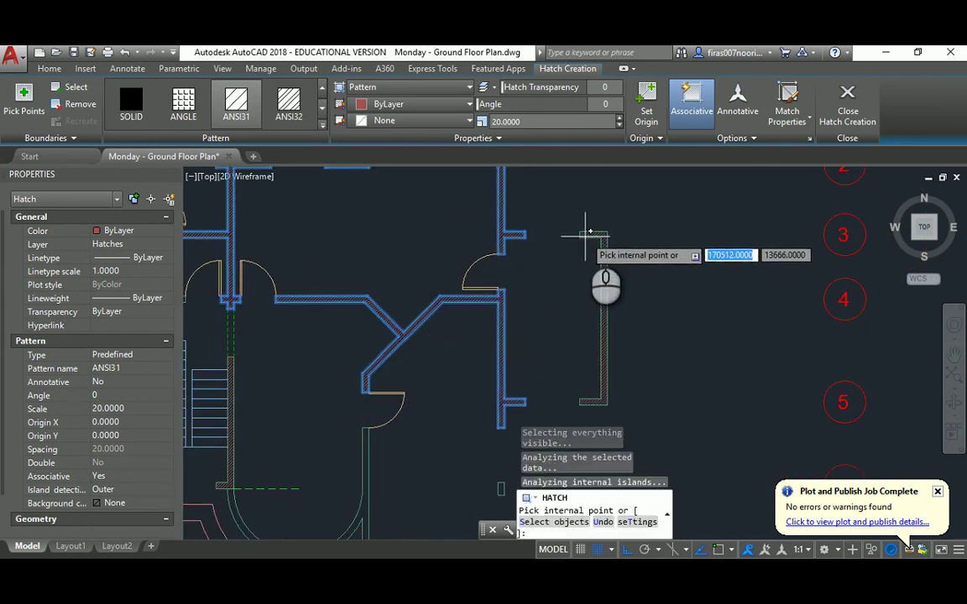
mouse_move(421, 333)
middle_mouse_down()
mouse_move(508, 252)
mouse_move(469, 319)
middle_mouse_up()
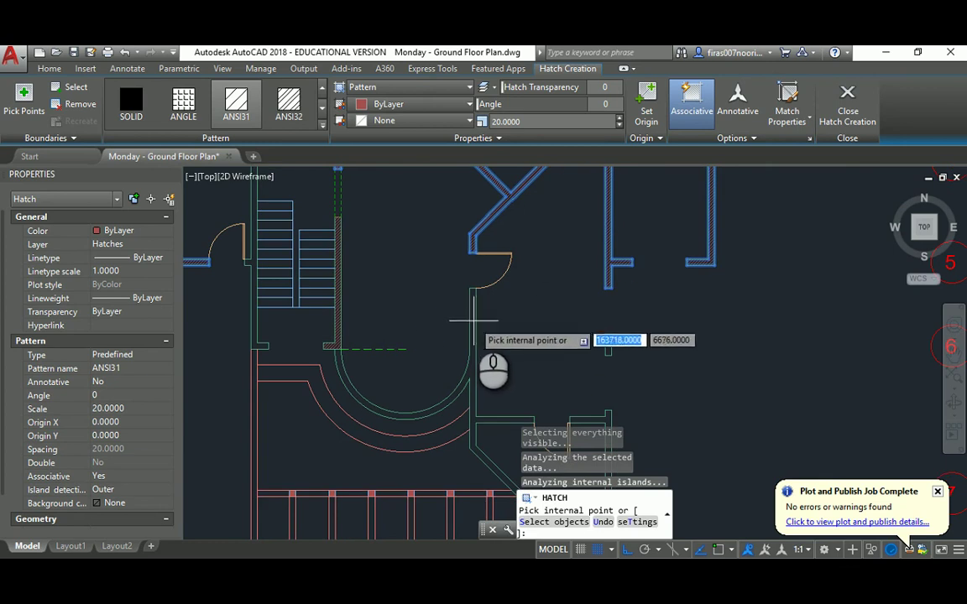
middle_click_drag(477, 364, 390, 265)
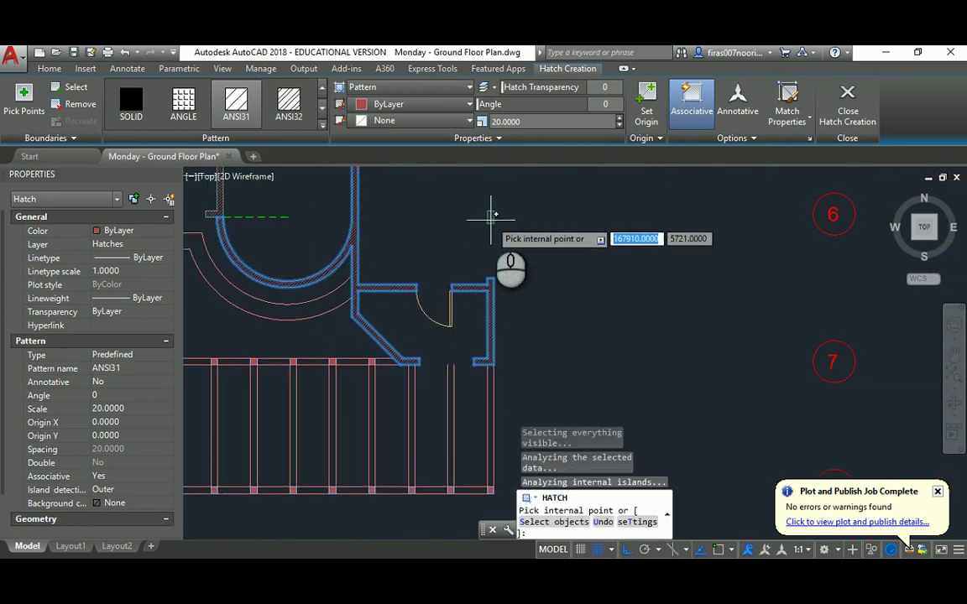
Hatch the small isolated wall piece near grid line 6 and the staircase's left wall, and finish the hatch
mouse_move(403, 216)
middle_mouse_down()
mouse_move(418, 318)
mouse_move(544, 281)
middle_mouse_up()
mouse_move(380, 291)
middle_mouse_down()
mouse_move(488, 320)
mouse_move(389, 306)
mouse_move(391, 356)
middle_mouse_up()
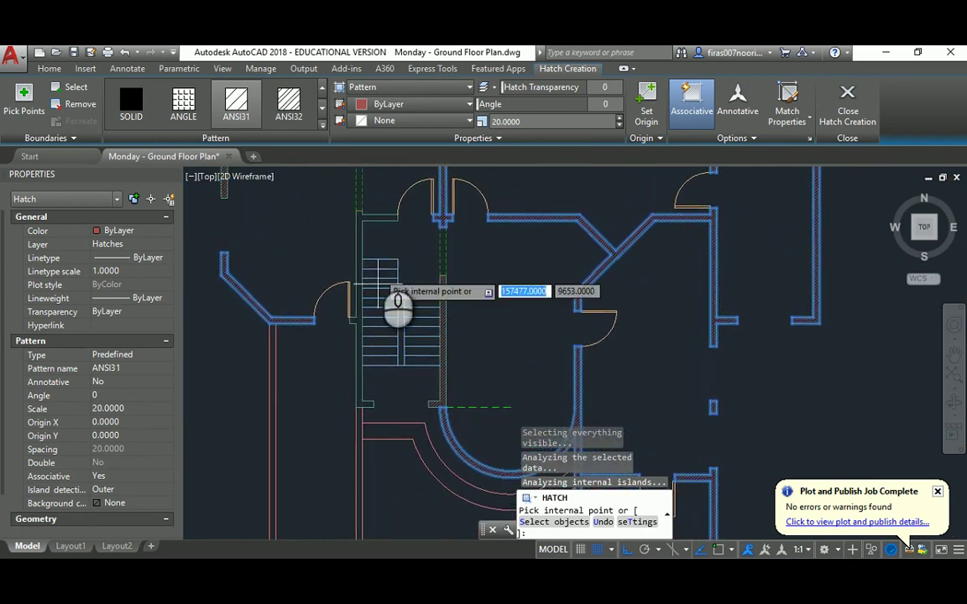
scroll(365, 217, "down", 5)
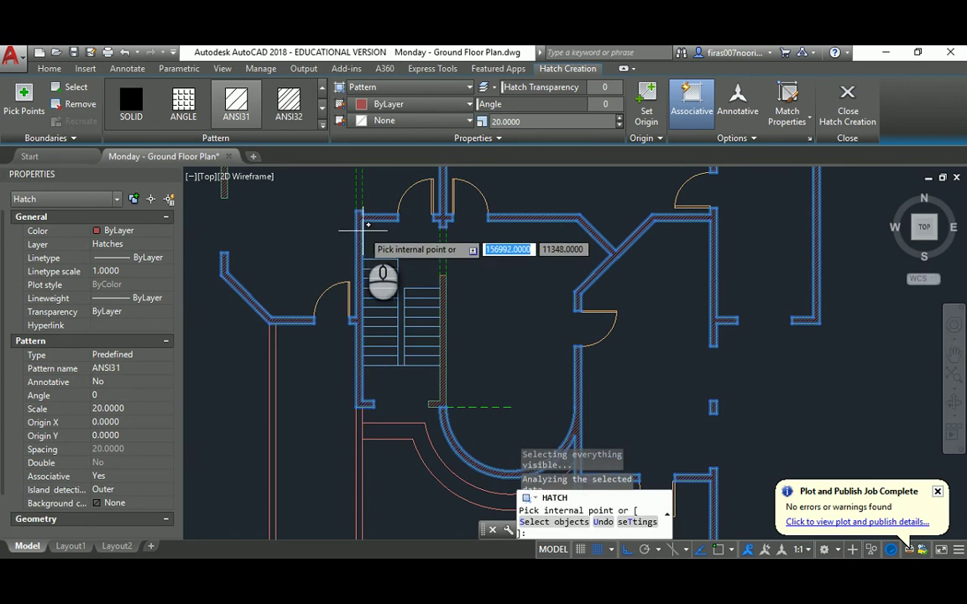
key("Escape")
Turn on all layers in the drawing through the layer manager
mouse_move(342, 270)
middle_mouse_down()
mouse_move(342, 308)
mouse_move(351, 262)
middle_mouse_up()
scroll(344, 309, "up", 4)
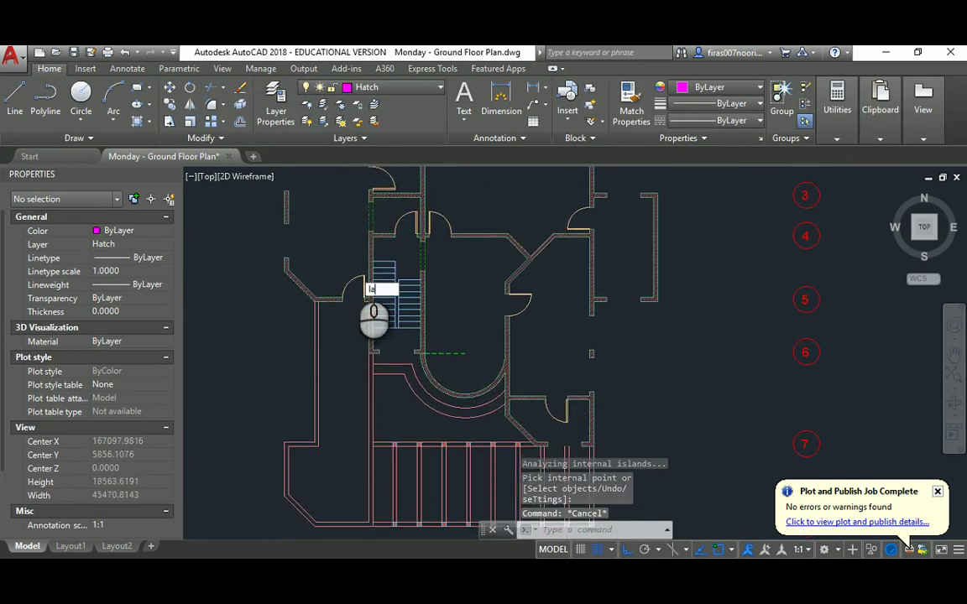
type("LA")
key("Return")
left_click(392, 280)
key("ctrl+a")
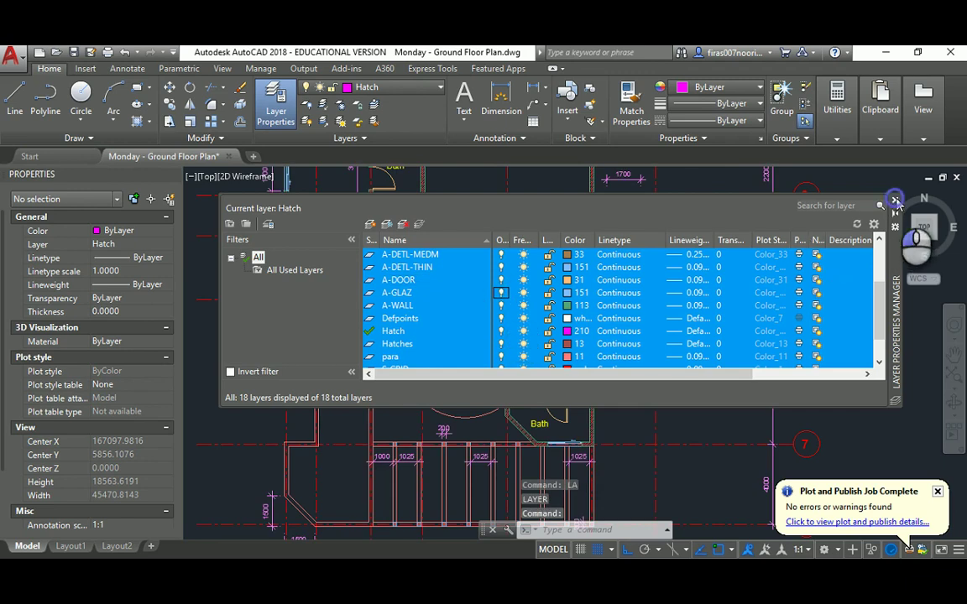
left_click(894, 201)
Review the first floor plan's hatched walls, windows, room labels and dimensions, including the Store, Master Bedrooms and Balcony
scroll(476, 327, "down", 3)
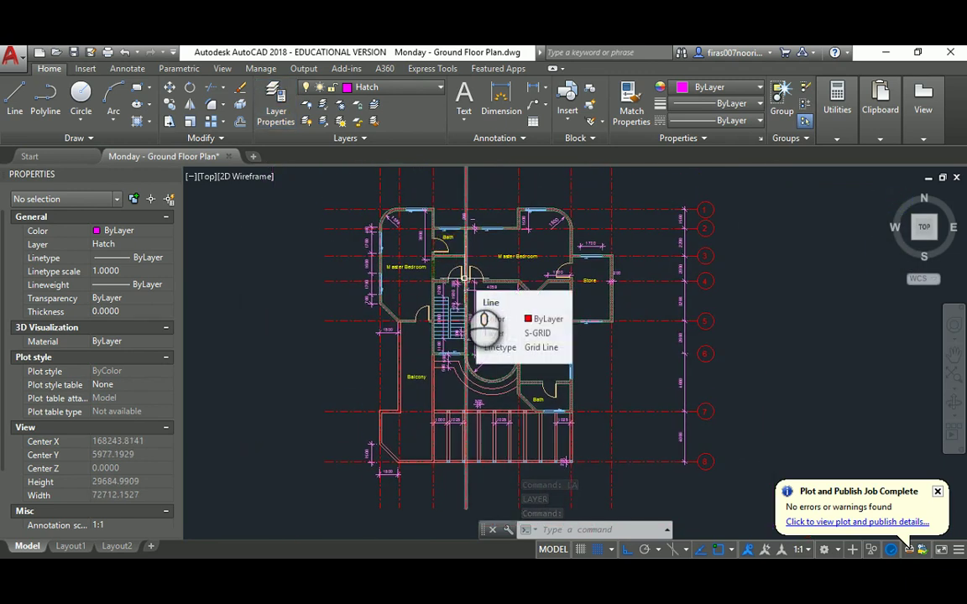
scroll(563, 276, "up", 6)
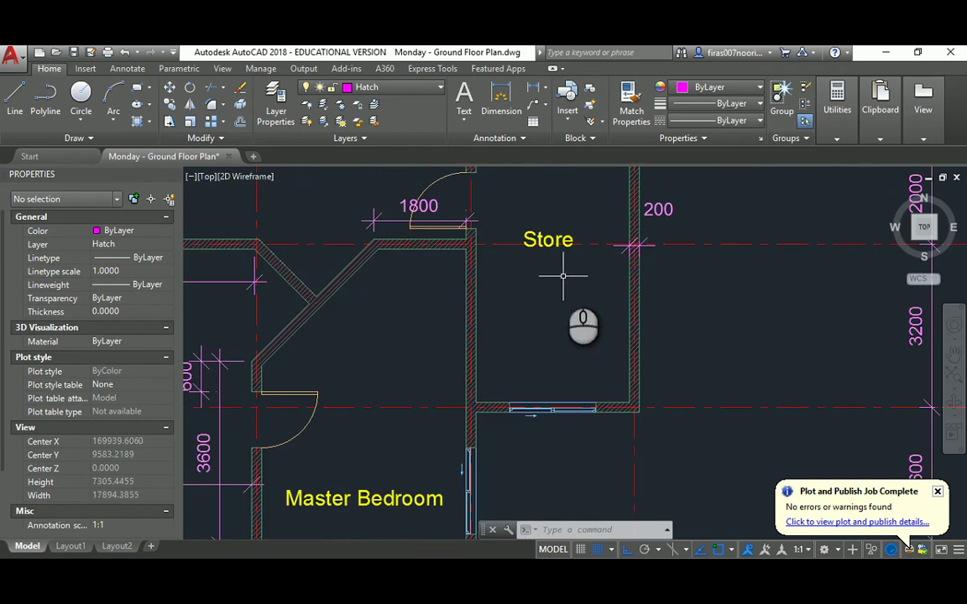
scroll(579, 339, "down", 4)
middle_click_drag(400, 339, 495, 322)
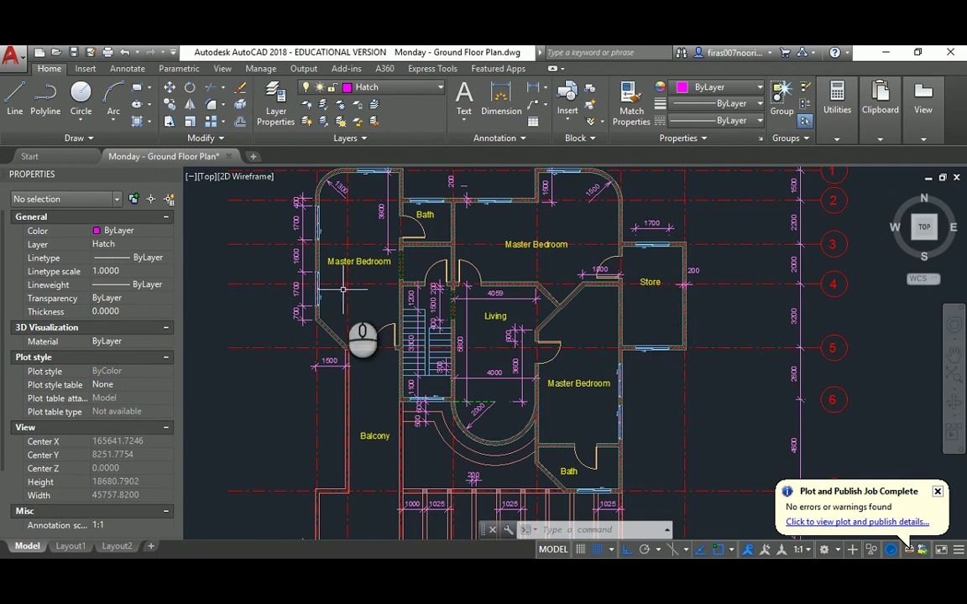
scroll(378, 335, "down", 2)
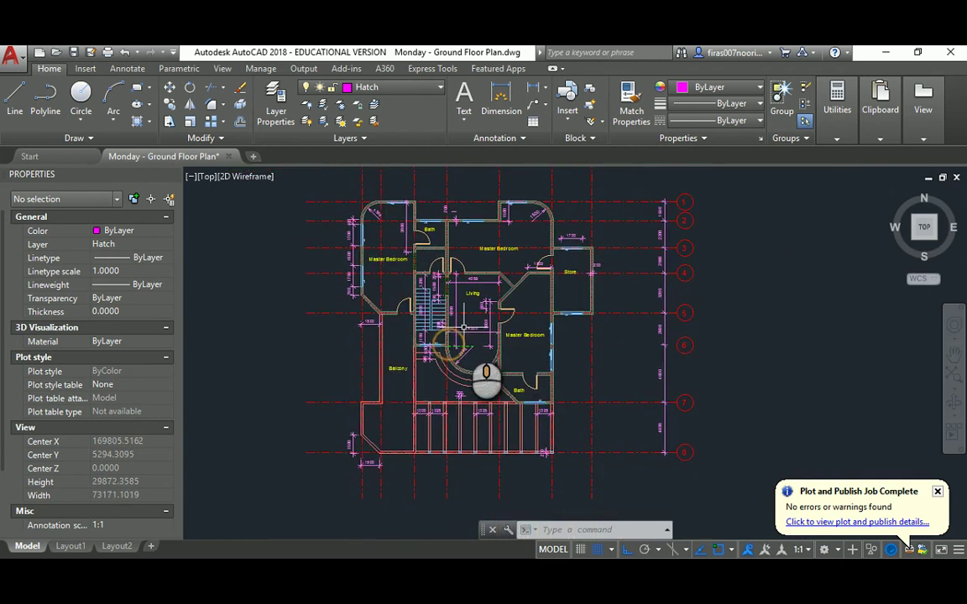
scroll(453, 346, "up", 2)
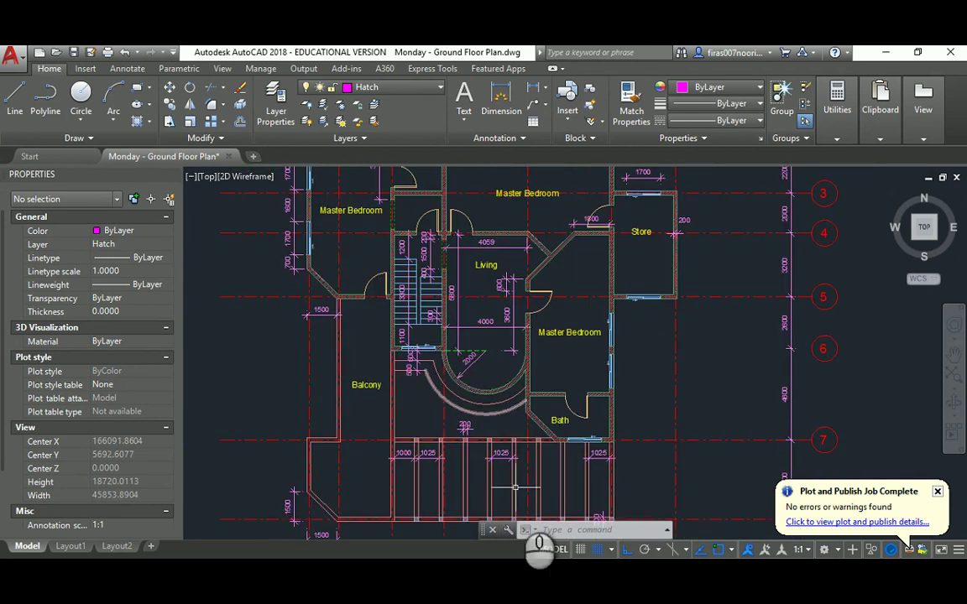